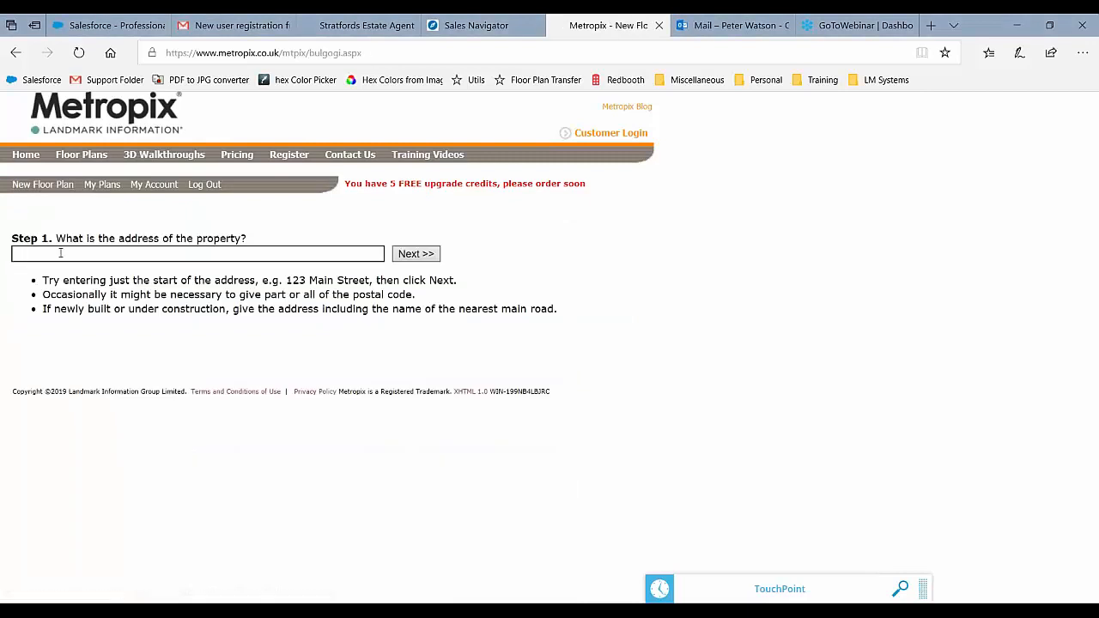
click(413, 255)
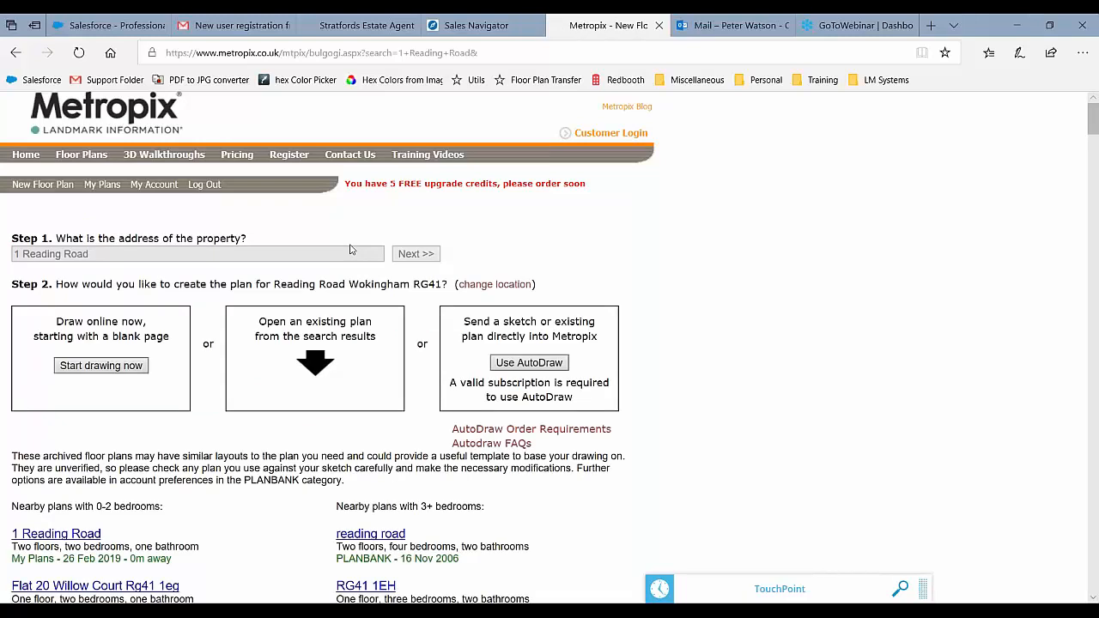
scroll(350, 249, down, 1)
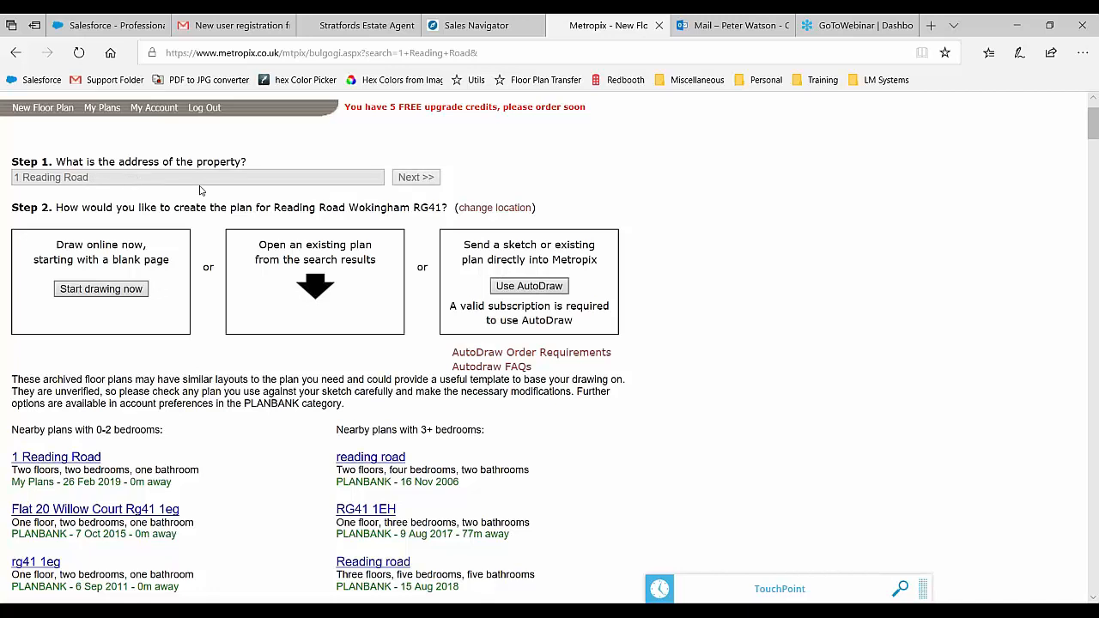
scroll(201, 190, down, 1)
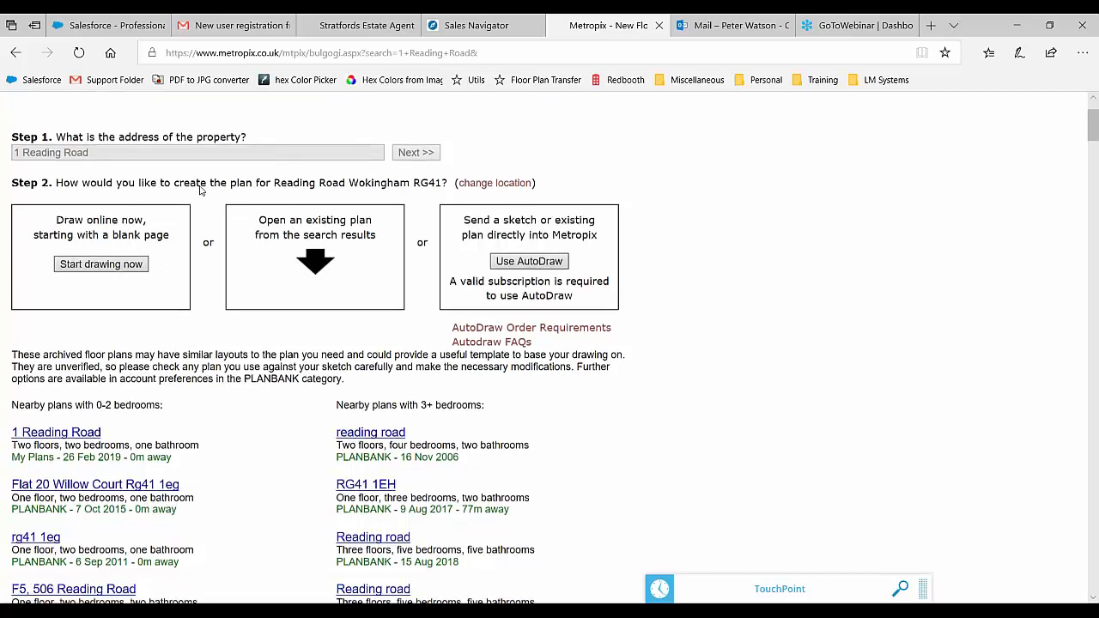
scroll(201, 190, down, 4)
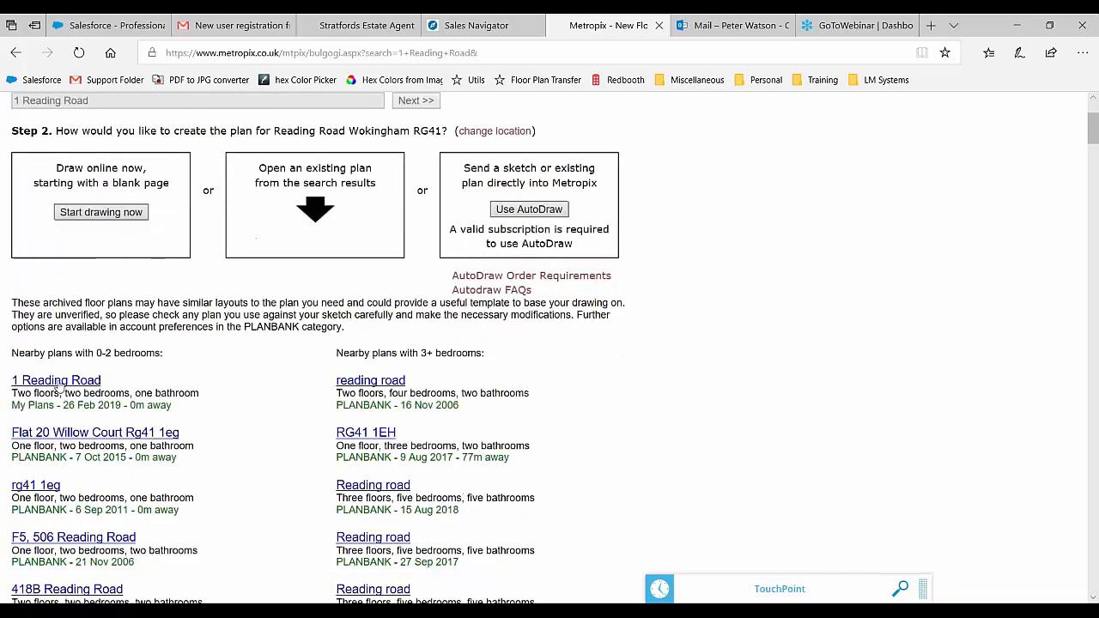
scroll(189, 464, up, 5)
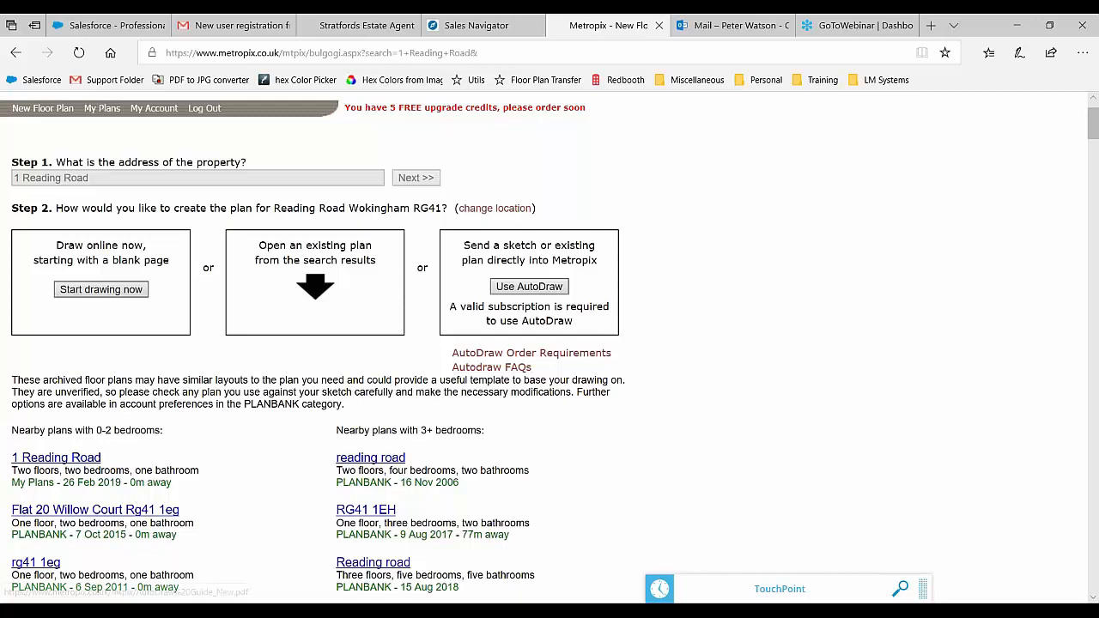
Start a new blank Ground Floor plan, dismiss the TouchPoint bar and bring up Edit settings
click(533, 288)
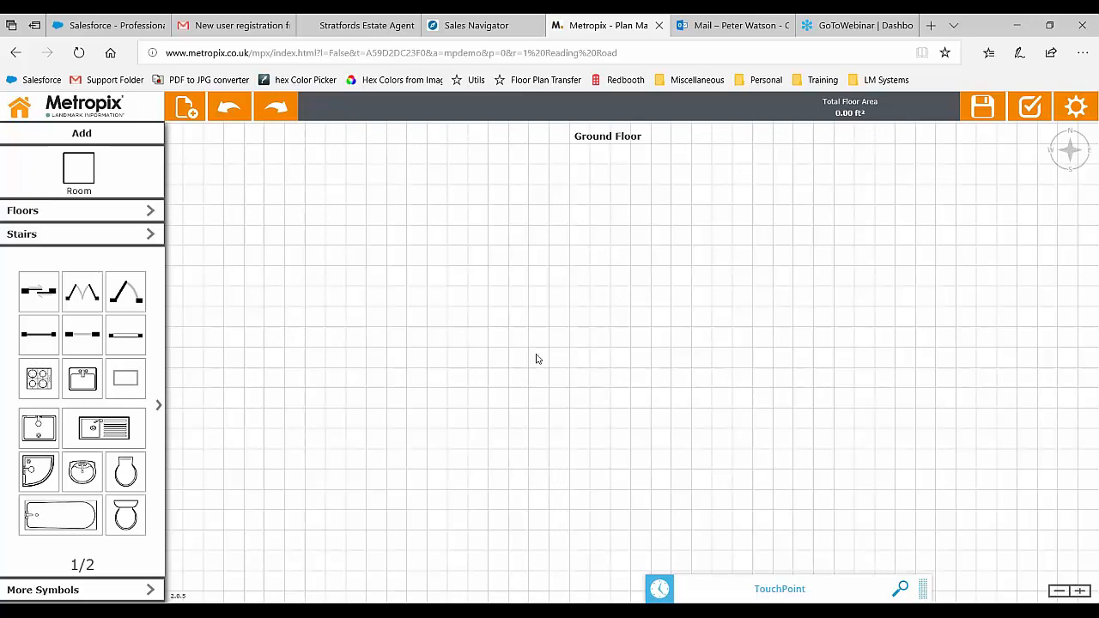
click(921, 593)
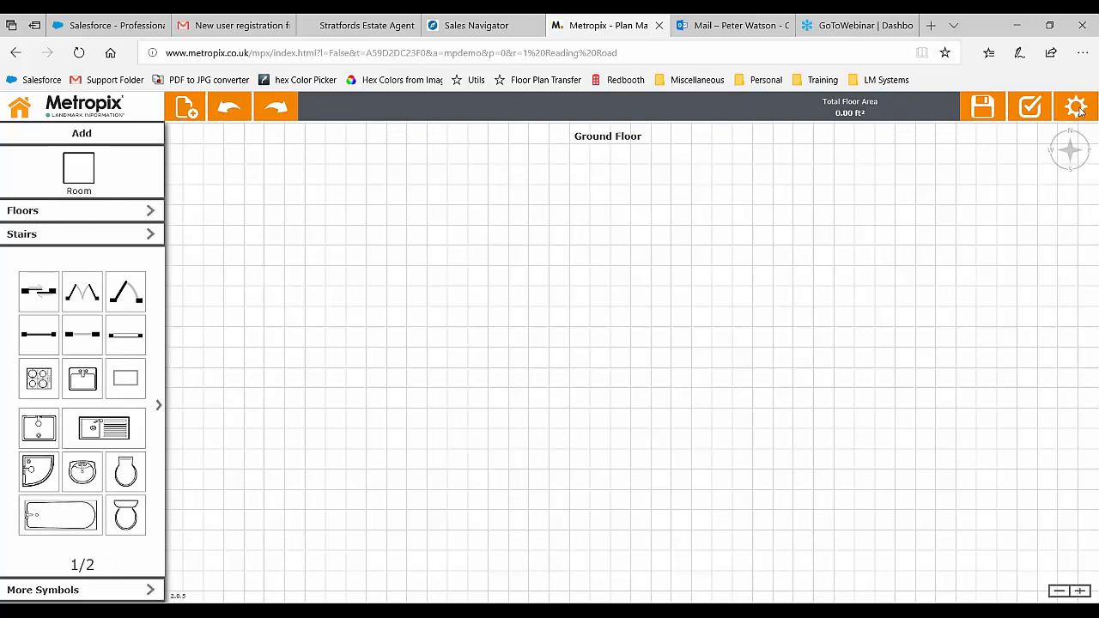
click(1077, 107)
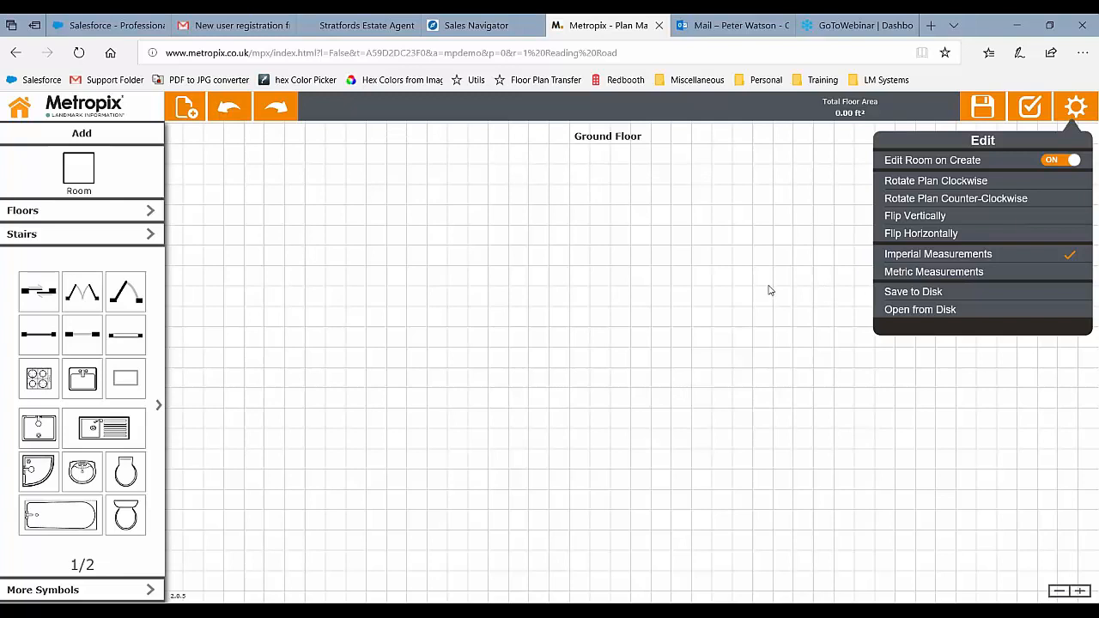
Close the Edit menu and rotate the compass rose so north points off vertical
click(795, 281)
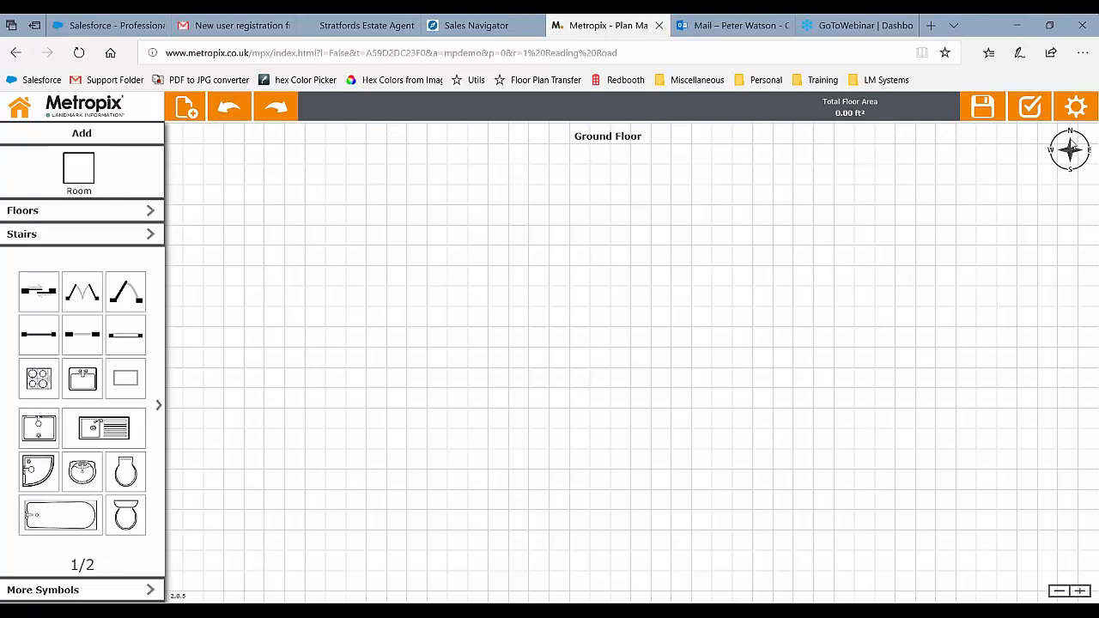
mouse_move(1070, 144)
mouse_down()
mouse_move(1057, 137)
mouse_move(1056, 161)
mouse_move(1068, 166)
mouse_move(1060, 155)
mouse_up()
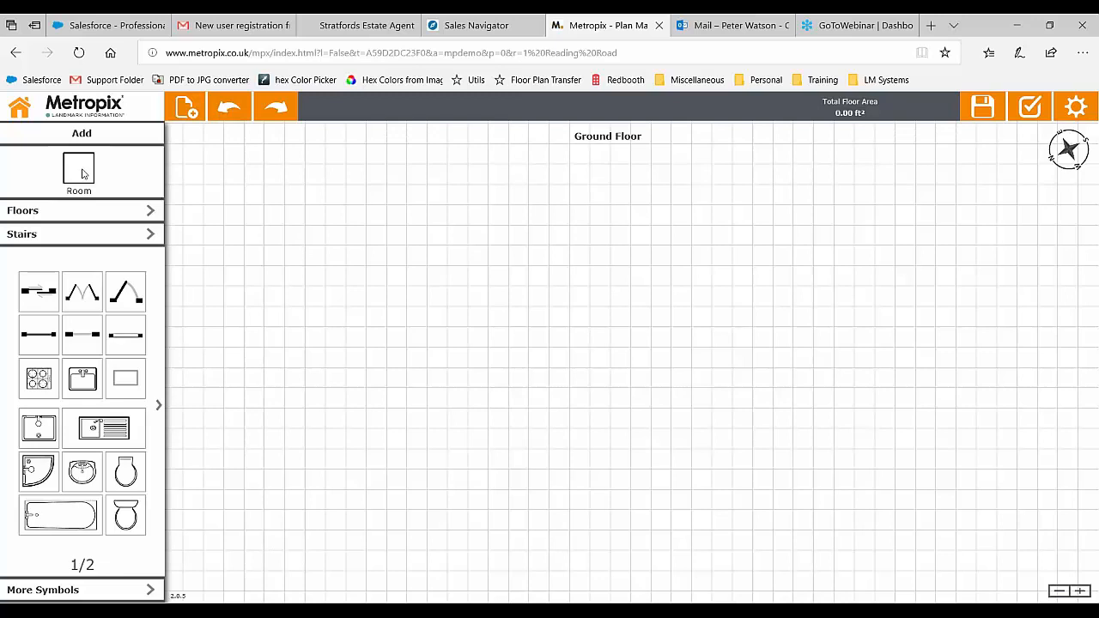
Draw a 14'8" x 11'10" room and, after trying Sitting Room and Snug, name it Lounge
click(82, 173)
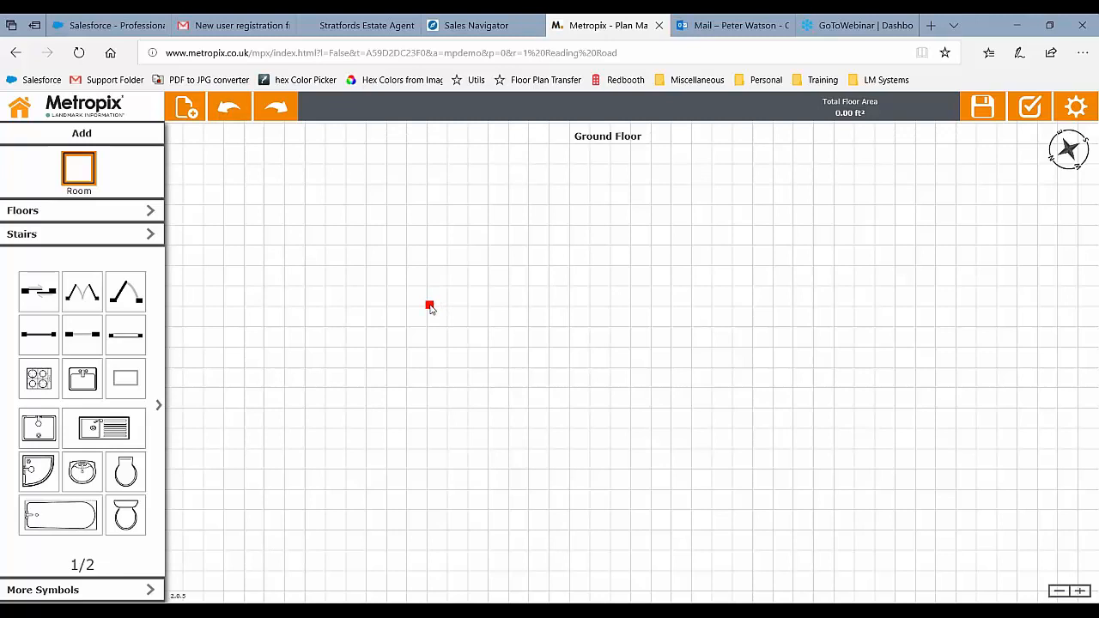
drag(430, 308, 615, 456)
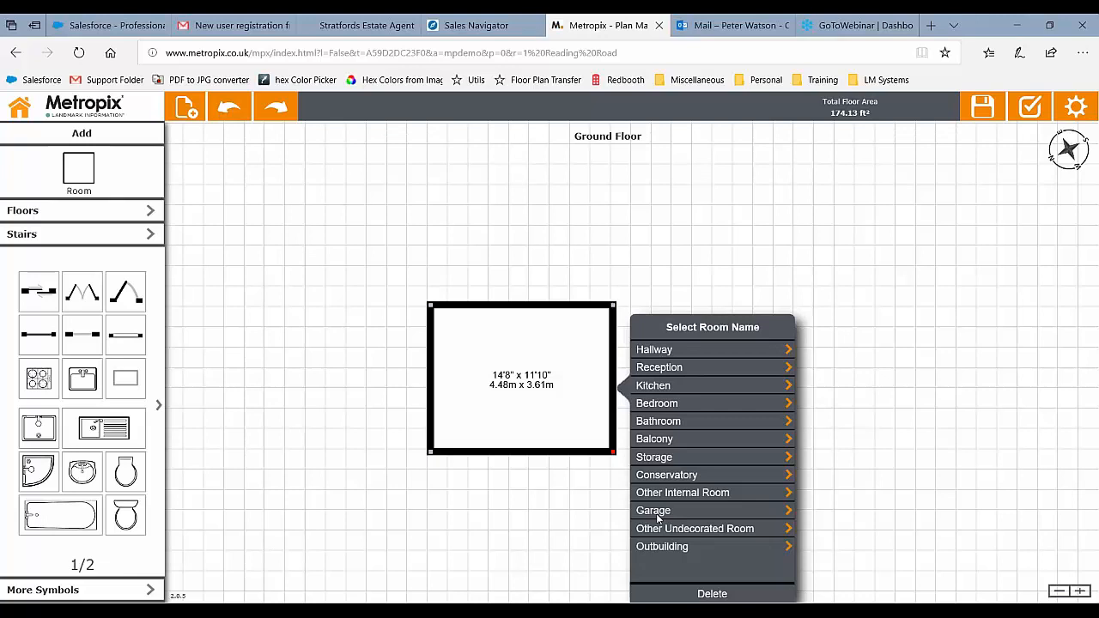
click(658, 368)
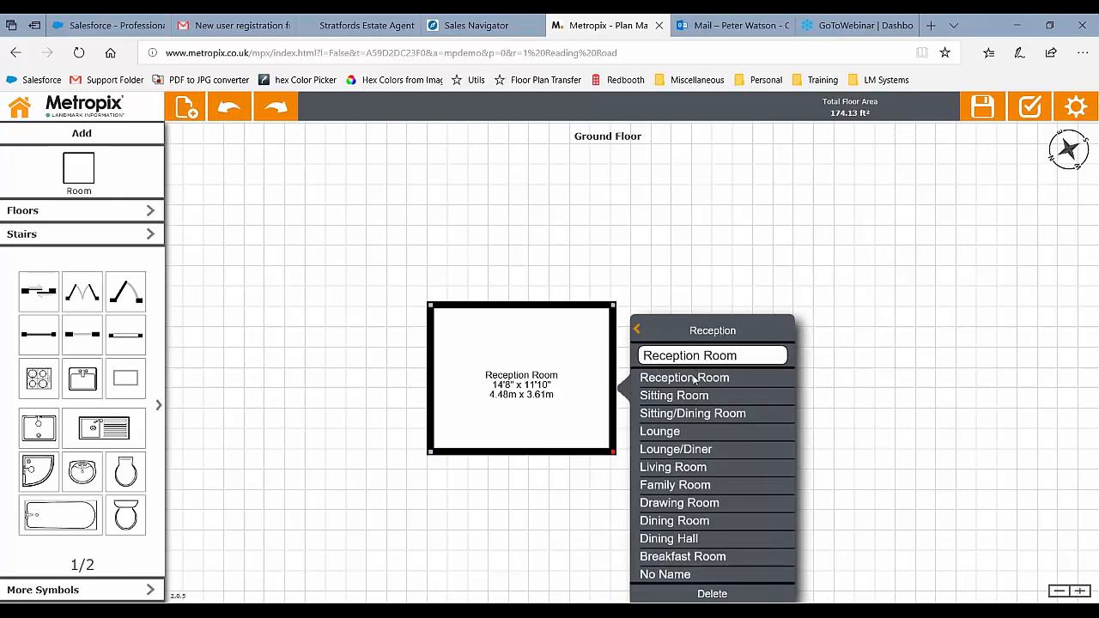
click(683, 398)
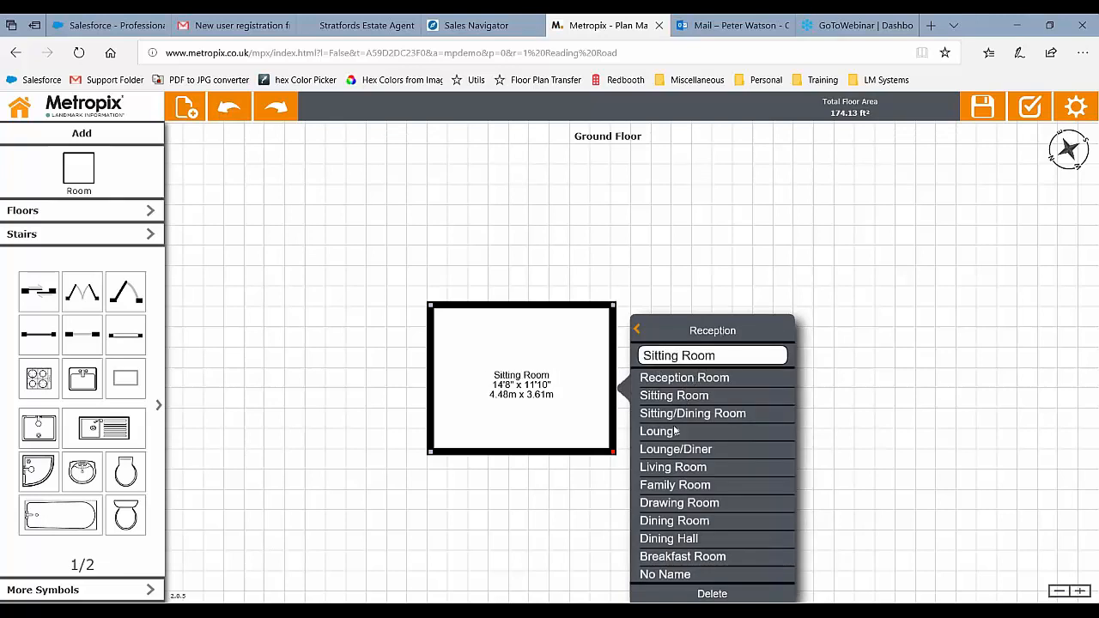
click(675, 431)
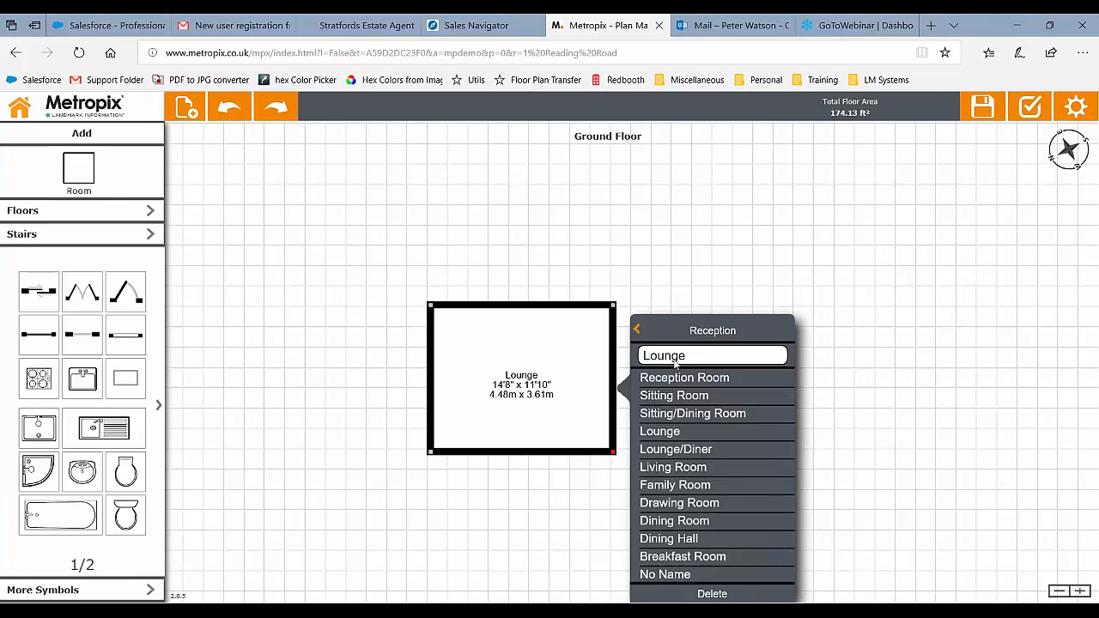
click(683, 577)
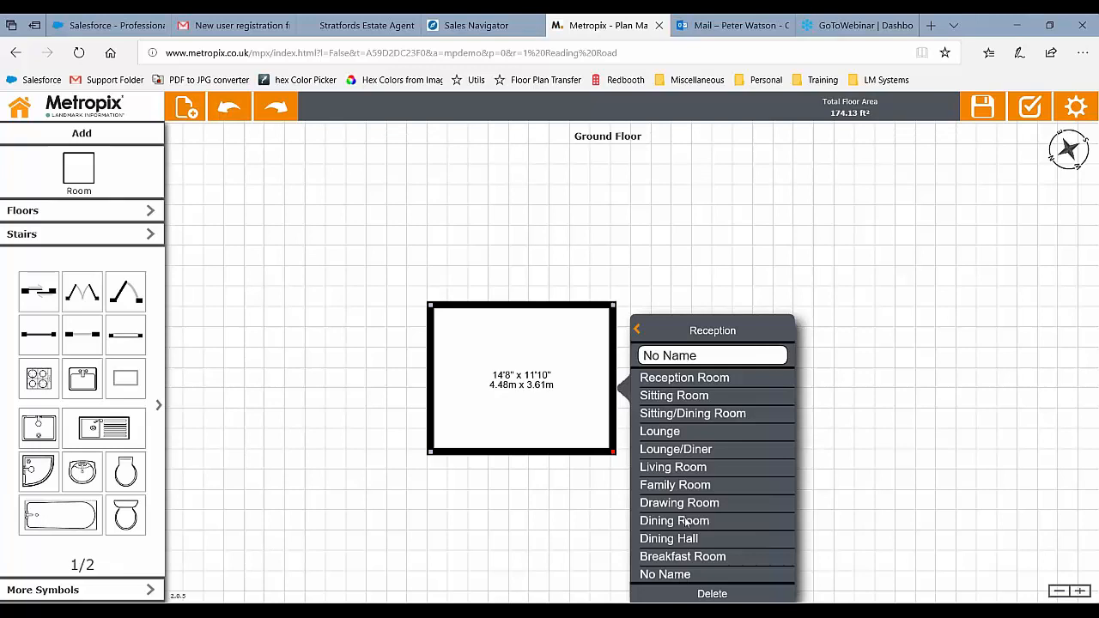
click(672, 397)
key(BackSpace)
key(BackSpace)
key(BackSpace)
key(BackSpace)
key(BackSpace)
key(BackSpace)
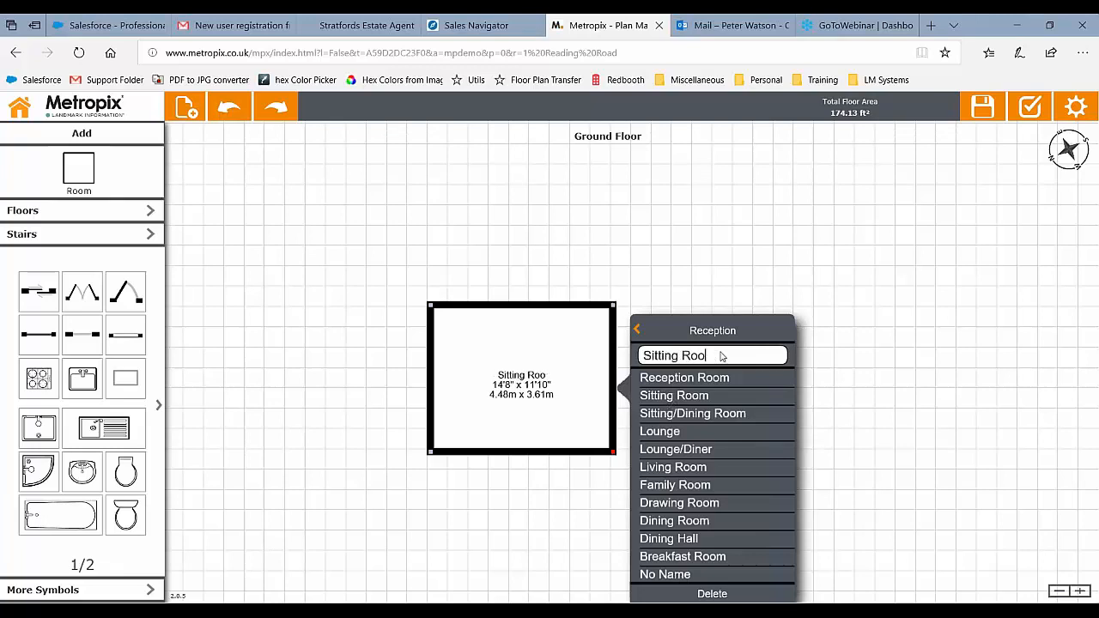
key(BackSpace)
key(BackSpace)
key(BackSpace)
key(BackSpace)
key(BackSpace)
key(BackSpace)
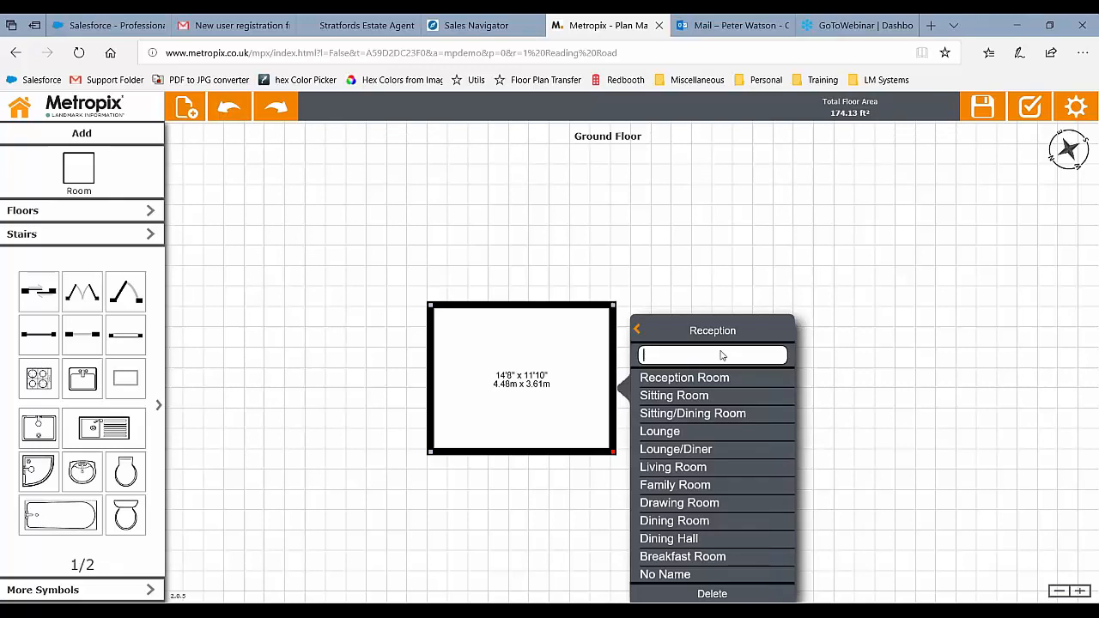
text(Snug)
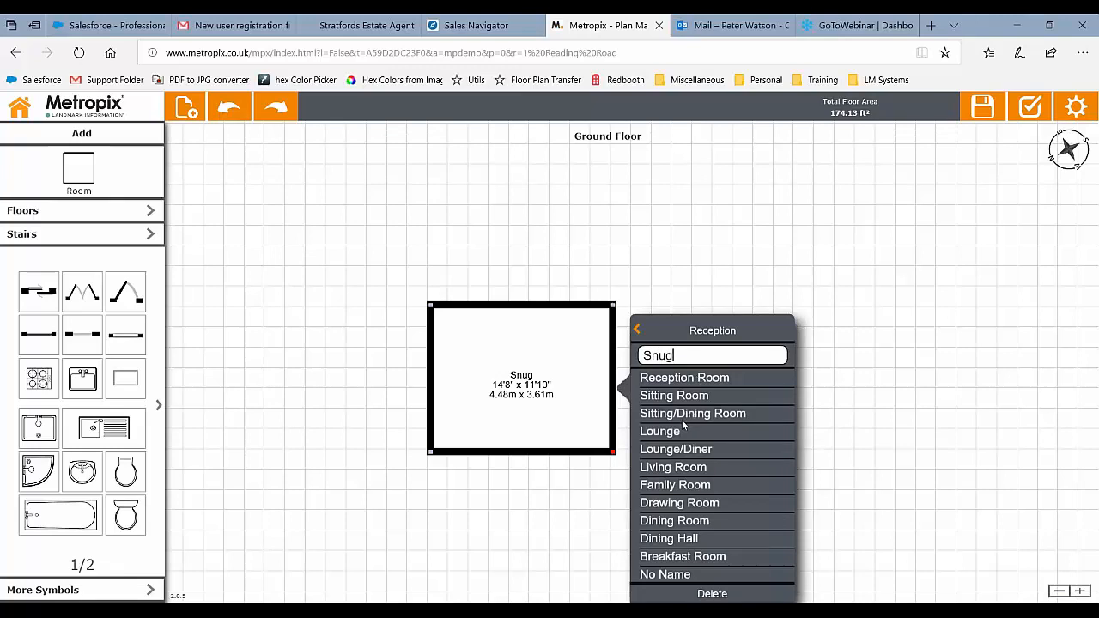
click(677, 432)
click(706, 280)
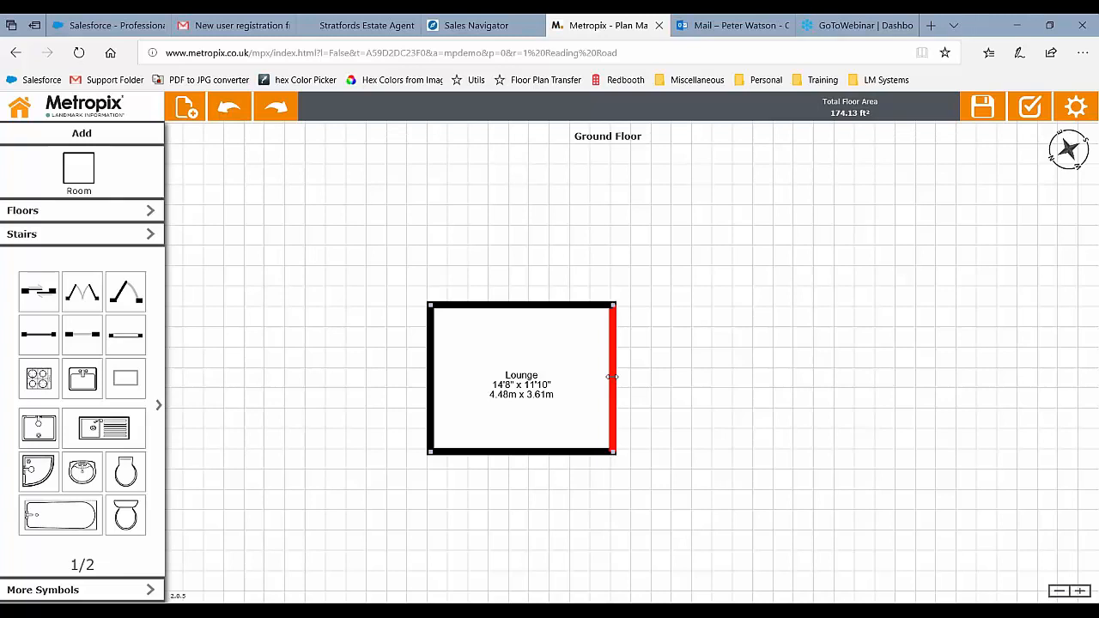
Nudge the Lounge's right wall out to 14'9" and lower its bottom wall to 13'1"
drag(612, 376, 614, 382)
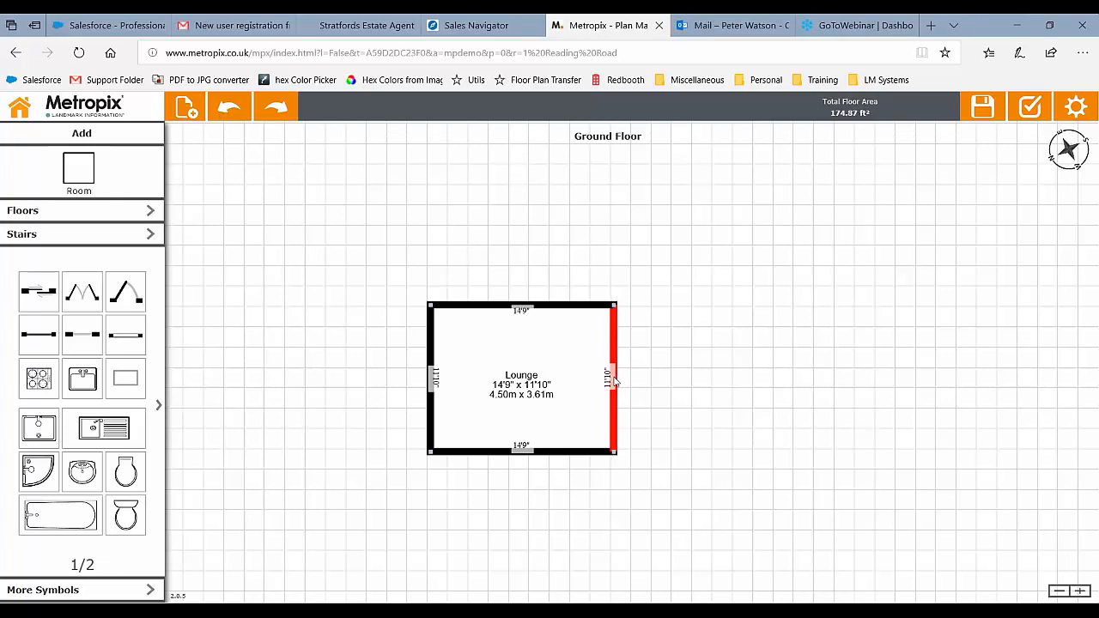
click(614, 382)
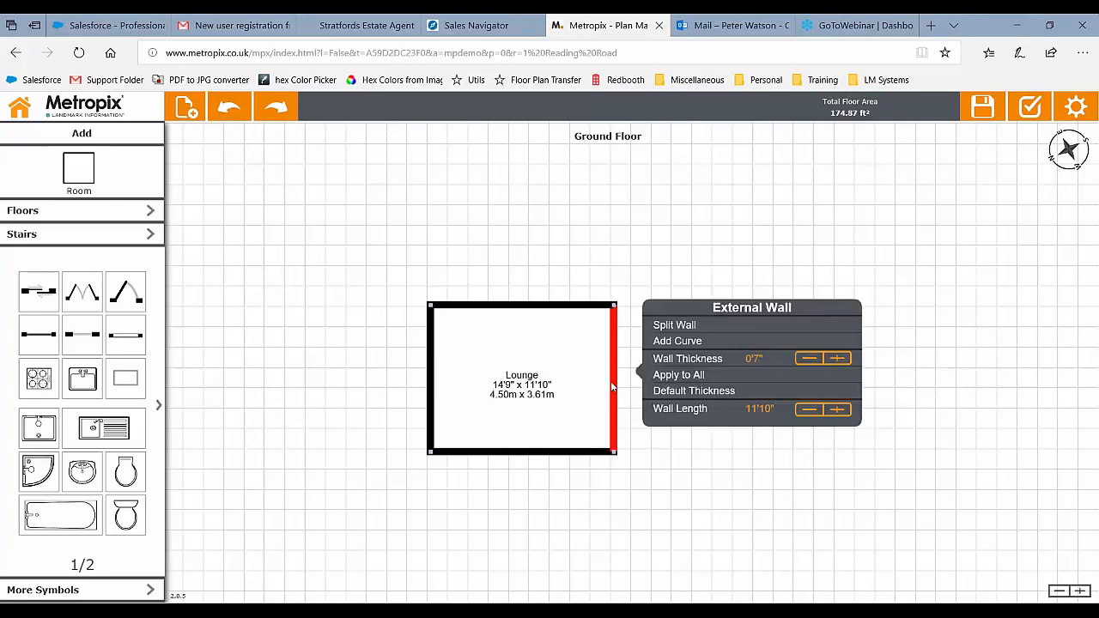
click(661, 482)
mouse_move(615, 377)
mouse_down()
mouse_move(702, 381)
mouse_move(612, 382)
mouse_up()
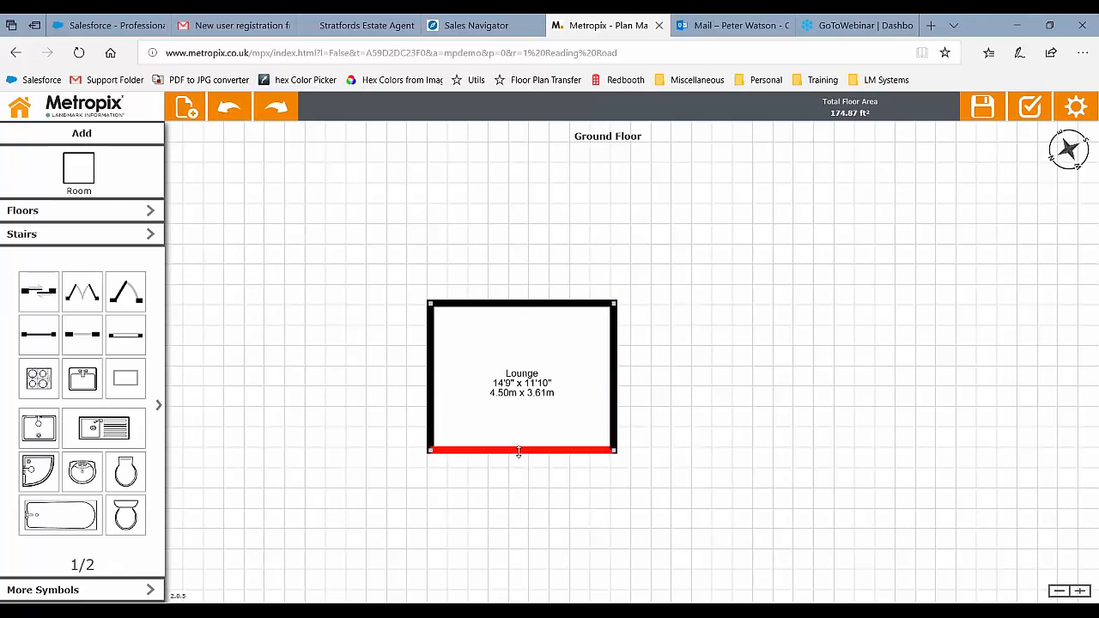
drag(518, 452, 521, 470)
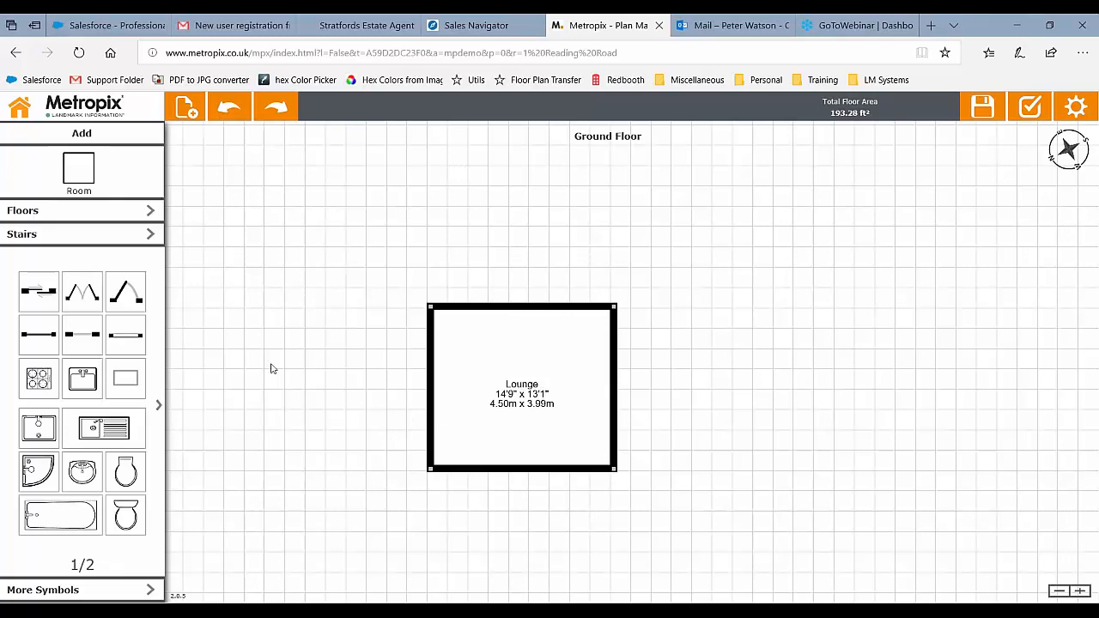
Draw a 4'7" x 13'1" room along the Lounge's left wall and label it Hallway > Hall
click(82, 171)
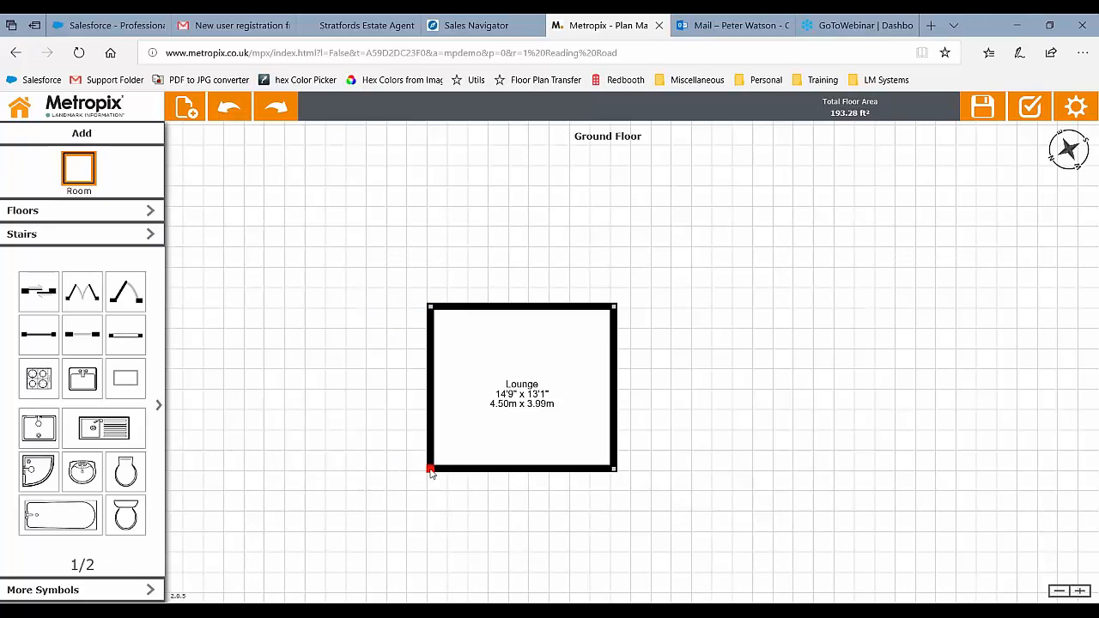
drag(431, 471, 375, 319)
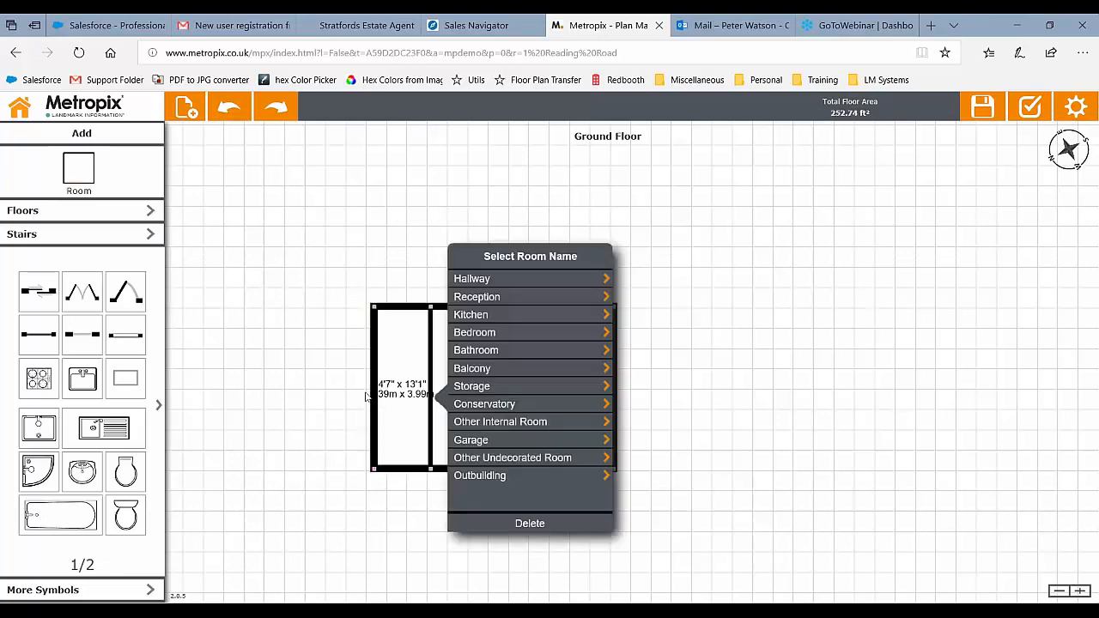
click(471, 279)
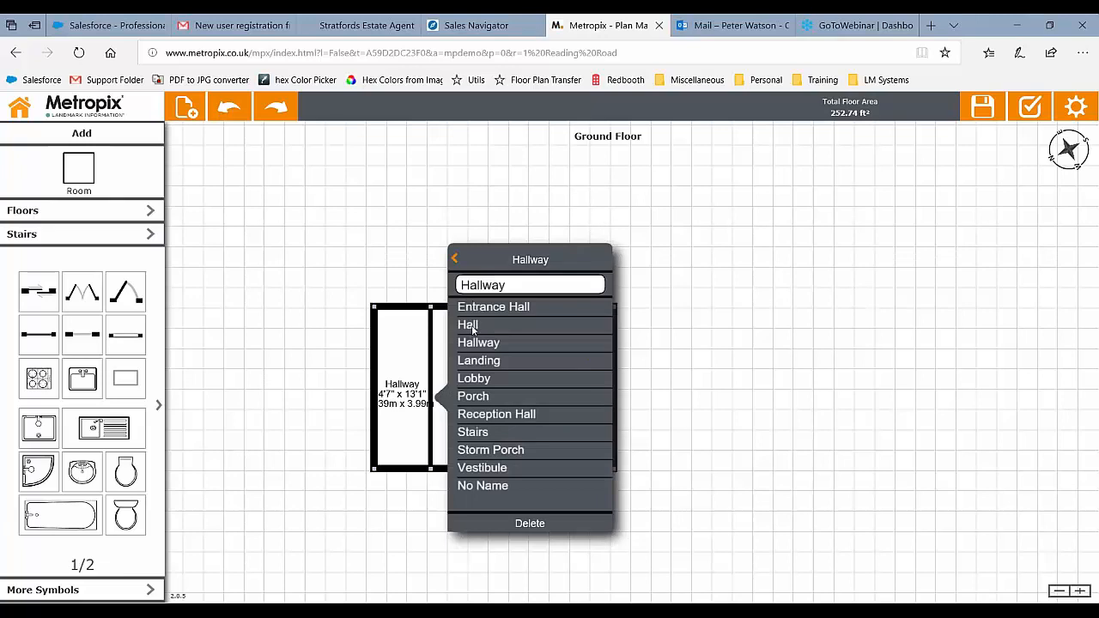
click(472, 326)
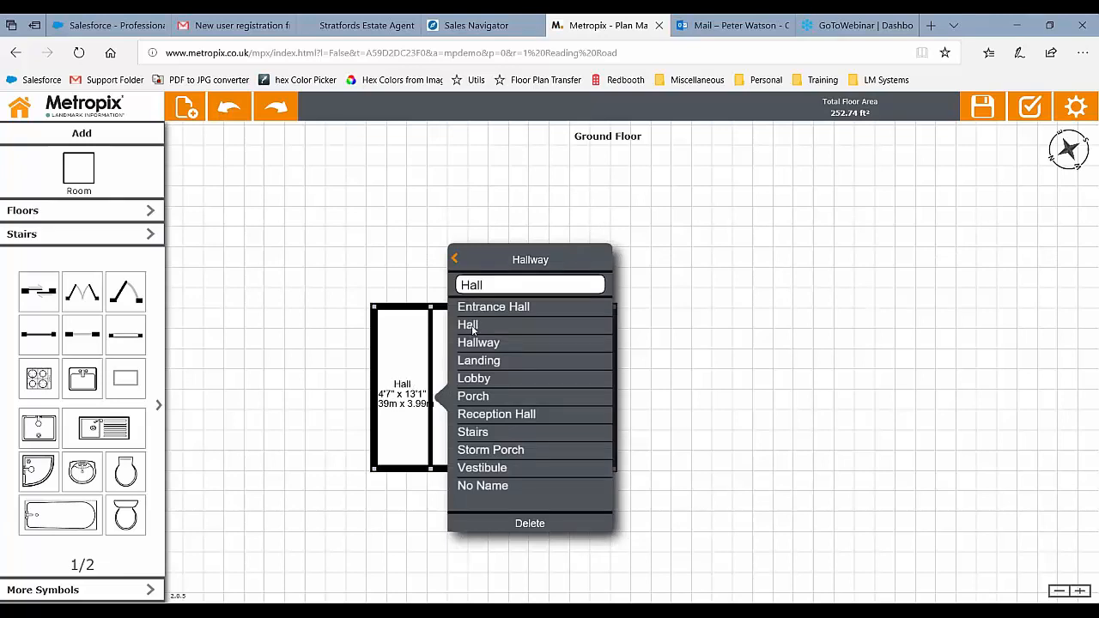
click(653, 245)
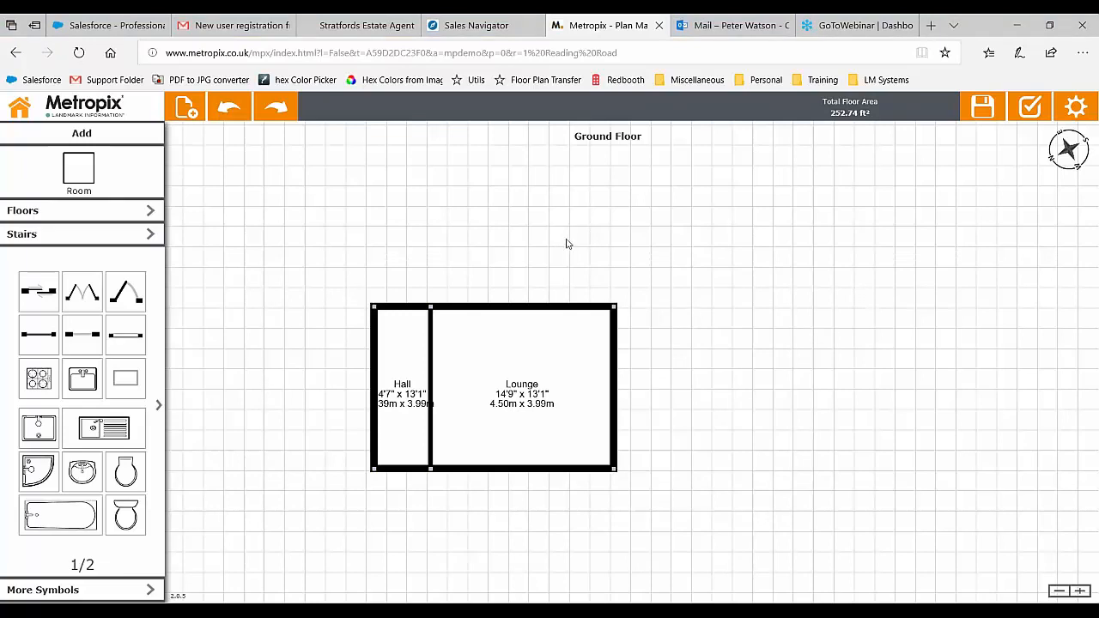
drag(566, 244, 851, 491)
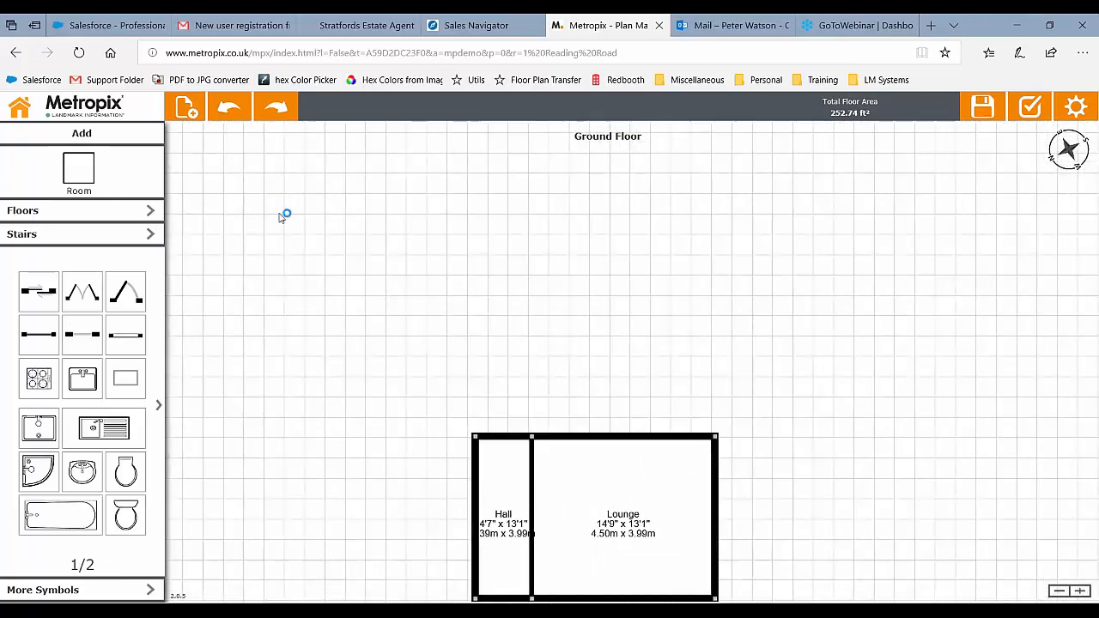
Draw a 12'10" x 14'10" room above the Lounge and name it Dining Room
click(86, 171)
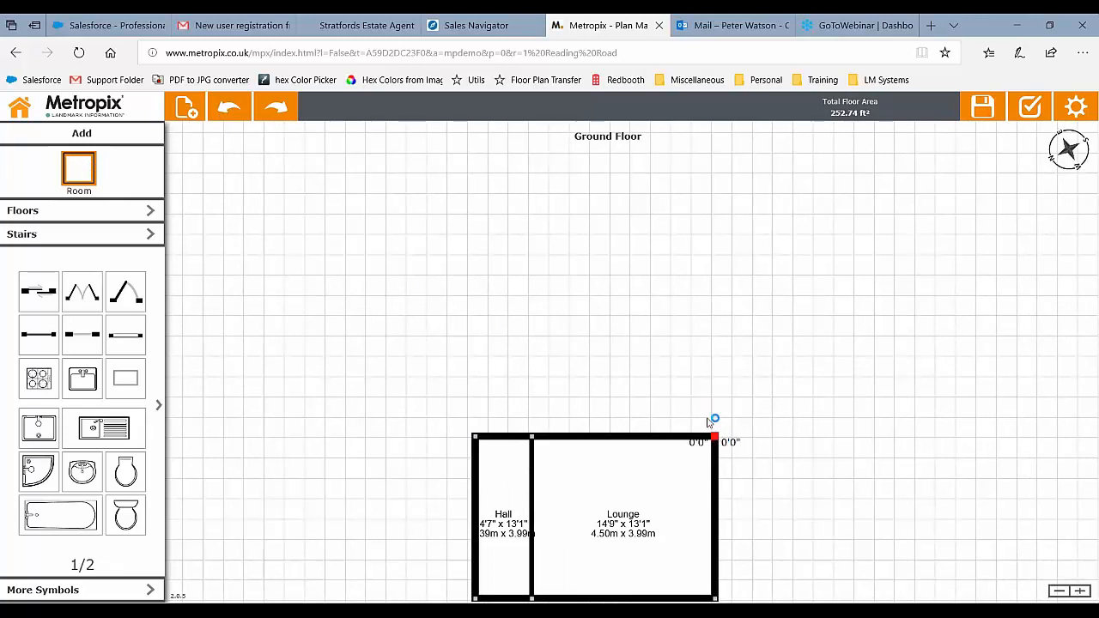
drag(708, 421, 555, 253)
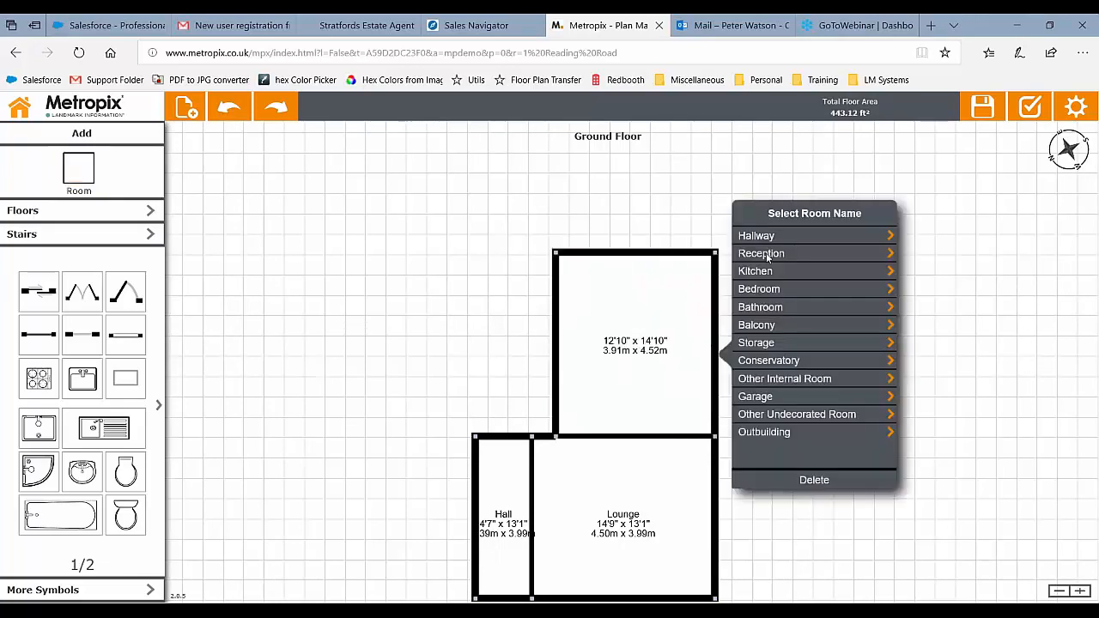
click(767, 254)
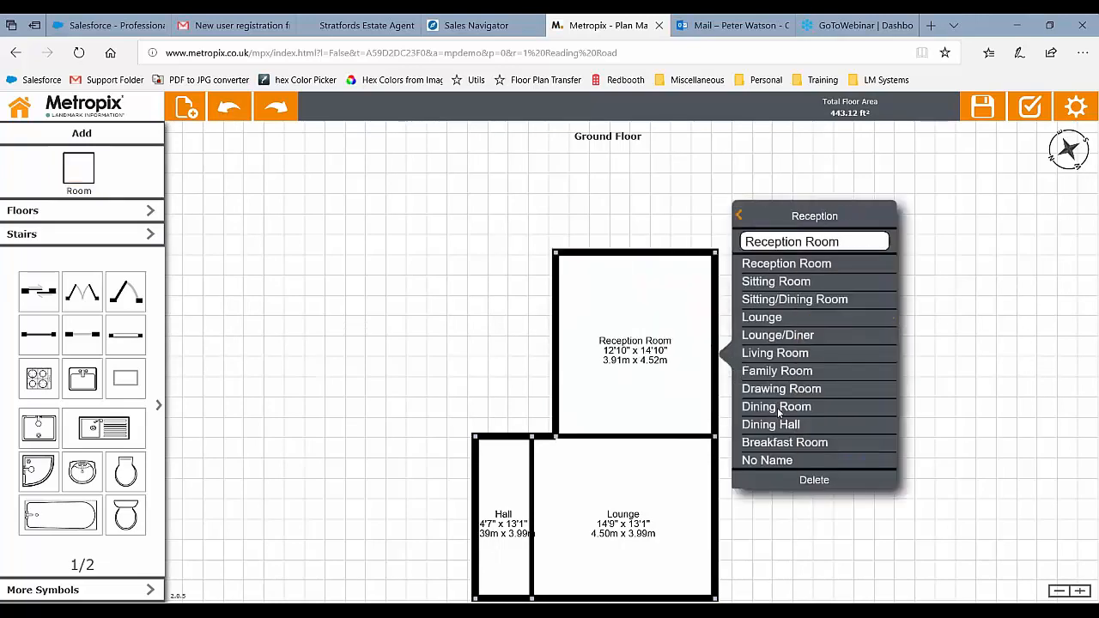
click(780, 407)
click(967, 300)
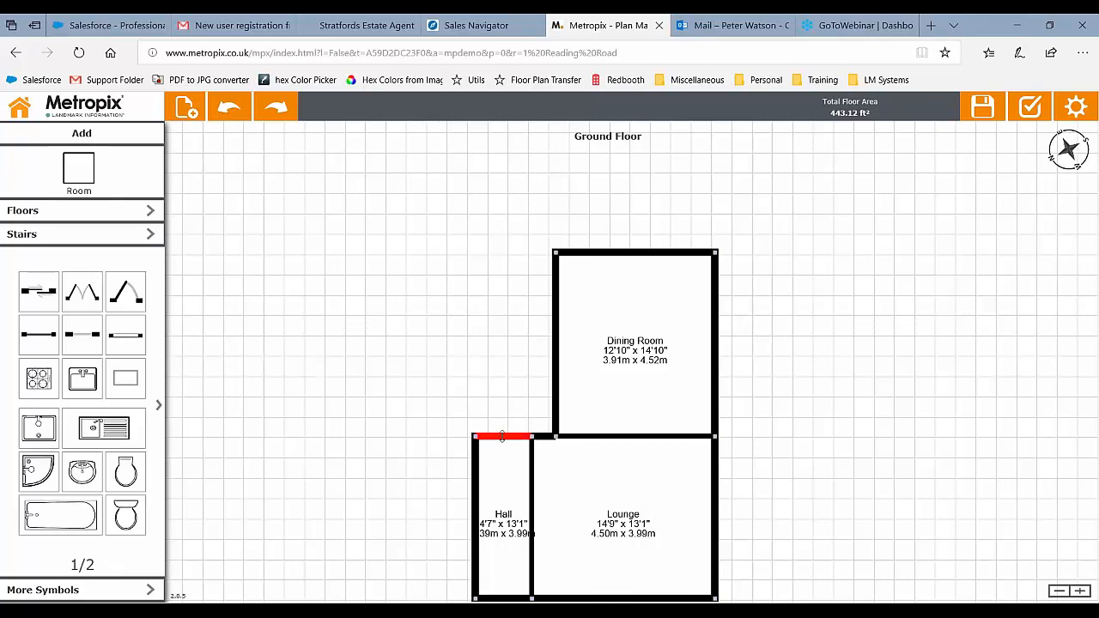
Stretch and widen the Hall to 6'6" x 27'11" alongside the Dining Room
drag(502, 437, 507, 318)
drag(530, 361, 556, 360)
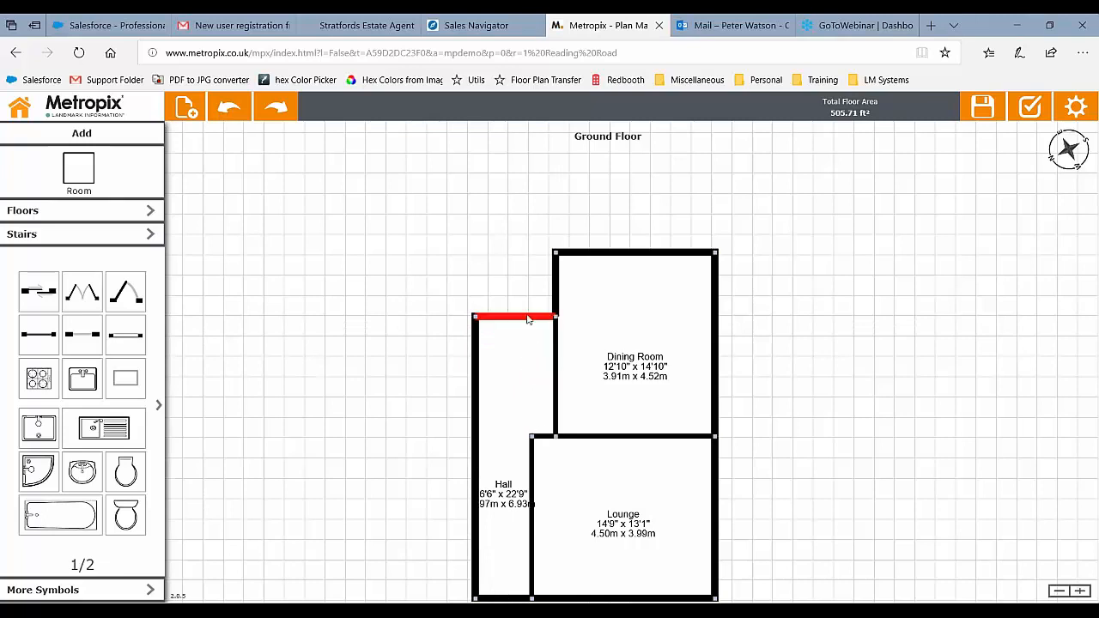
drag(528, 319, 532, 260)
drag(837, 214, 807, 501)
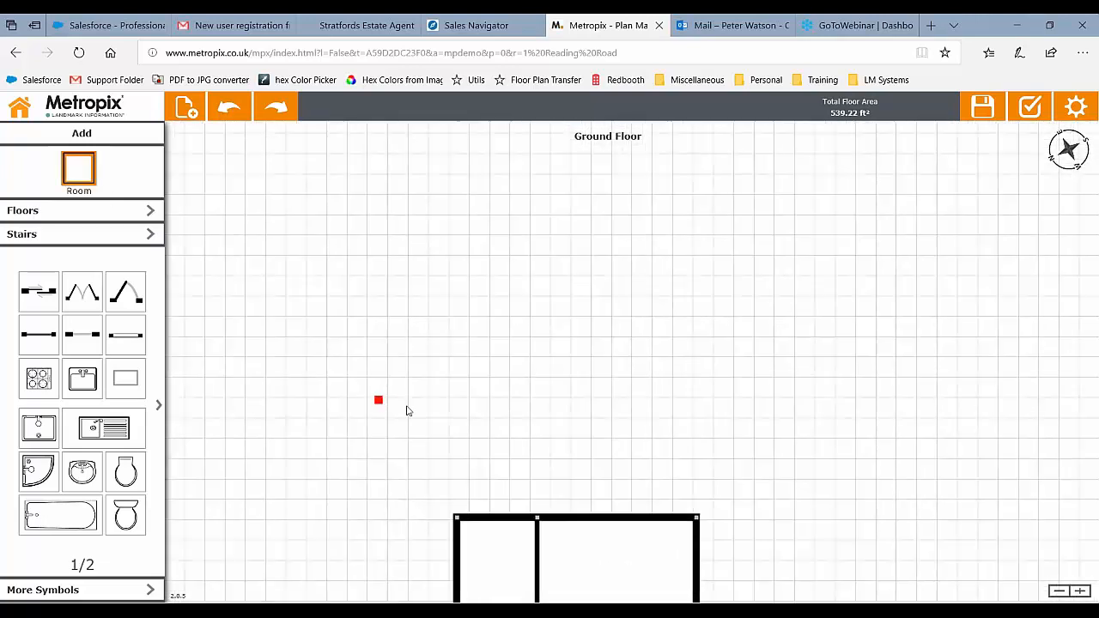
Draw a 9'11" x 15'5" room above the Hall and label it Kitchen
mouse_move(458, 524)
mouse_down()
mouse_move(490, 436)
mouse_move(580, 311)
mouse_move(581, 331)
mouse_up()
click(614, 347)
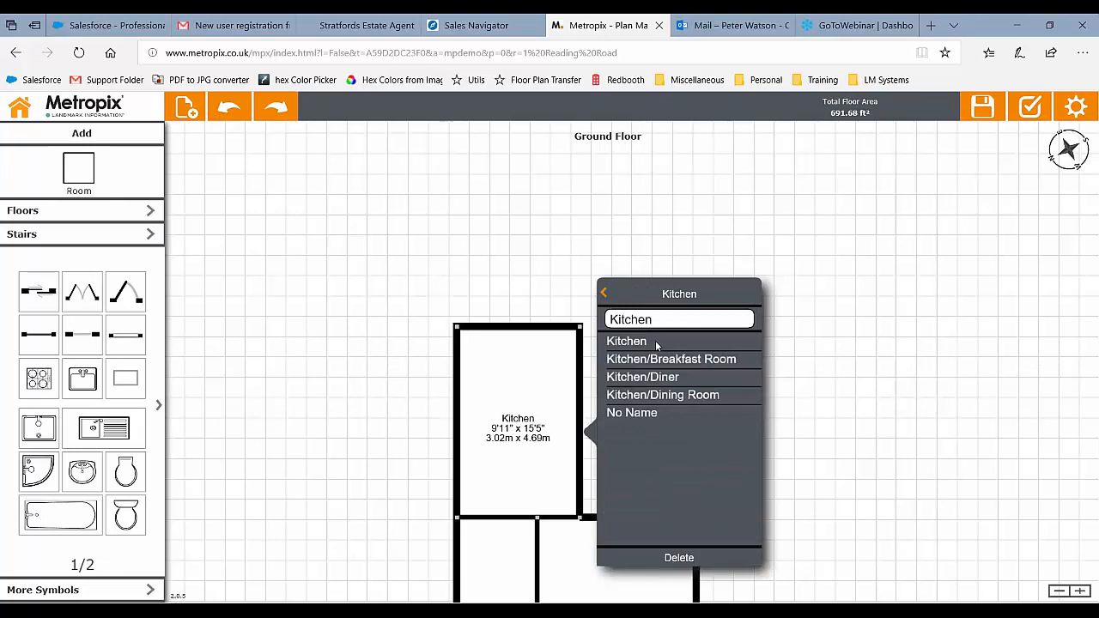
click(867, 227)
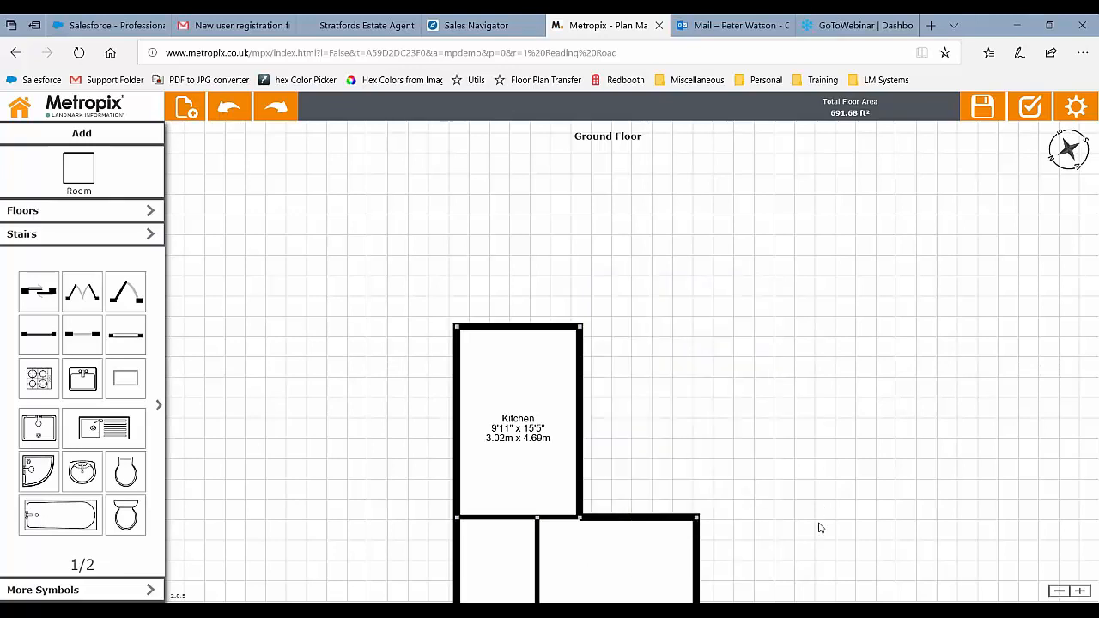
drag(809, 523, 831, 272)
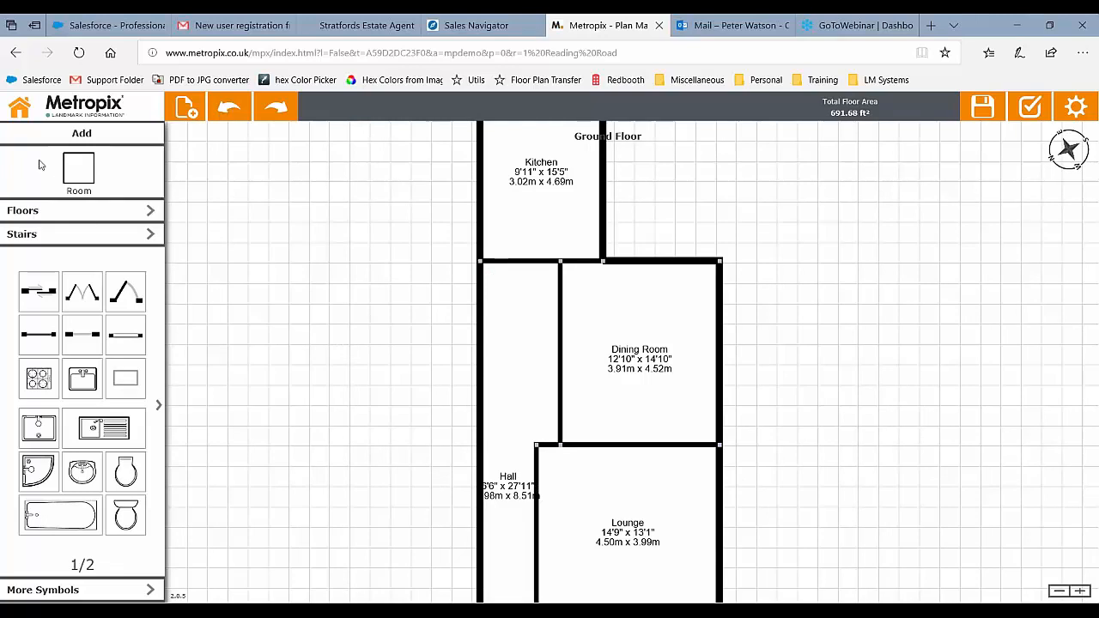
Draw a 3'1" x 3'6" room in the Hall's top corner and label it Cupboard
click(70, 173)
drag(483, 269, 519, 309)
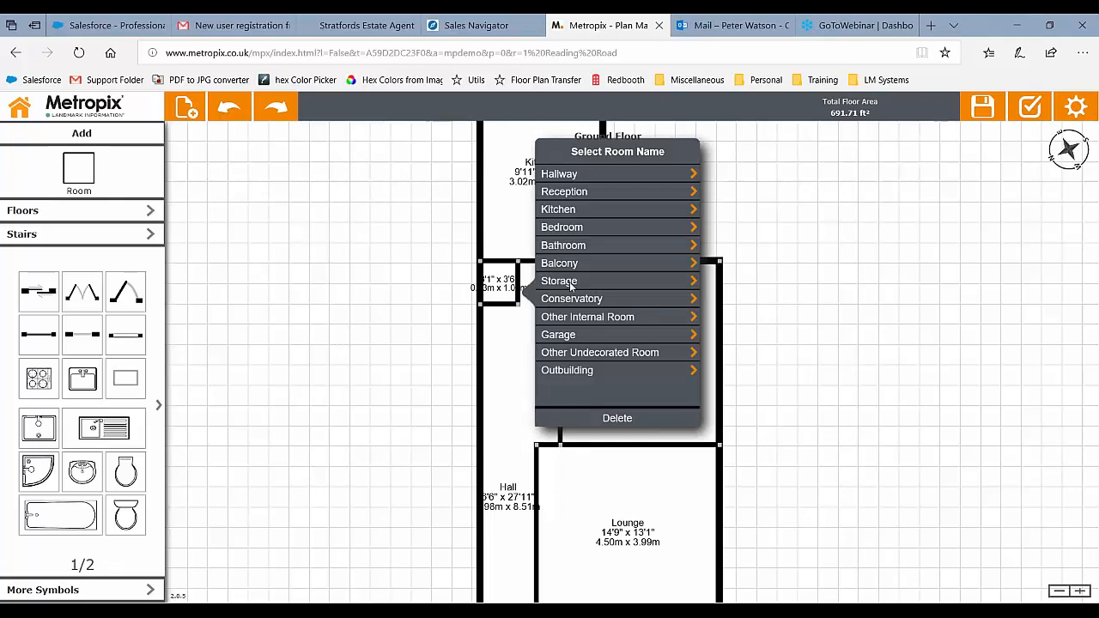
click(569, 282)
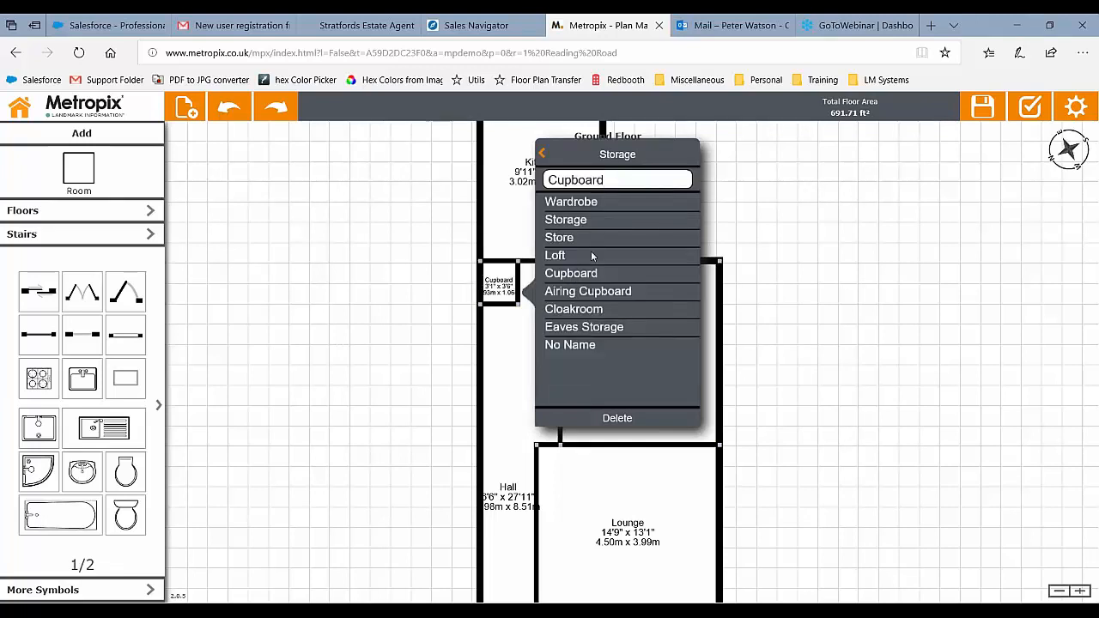
click(807, 332)
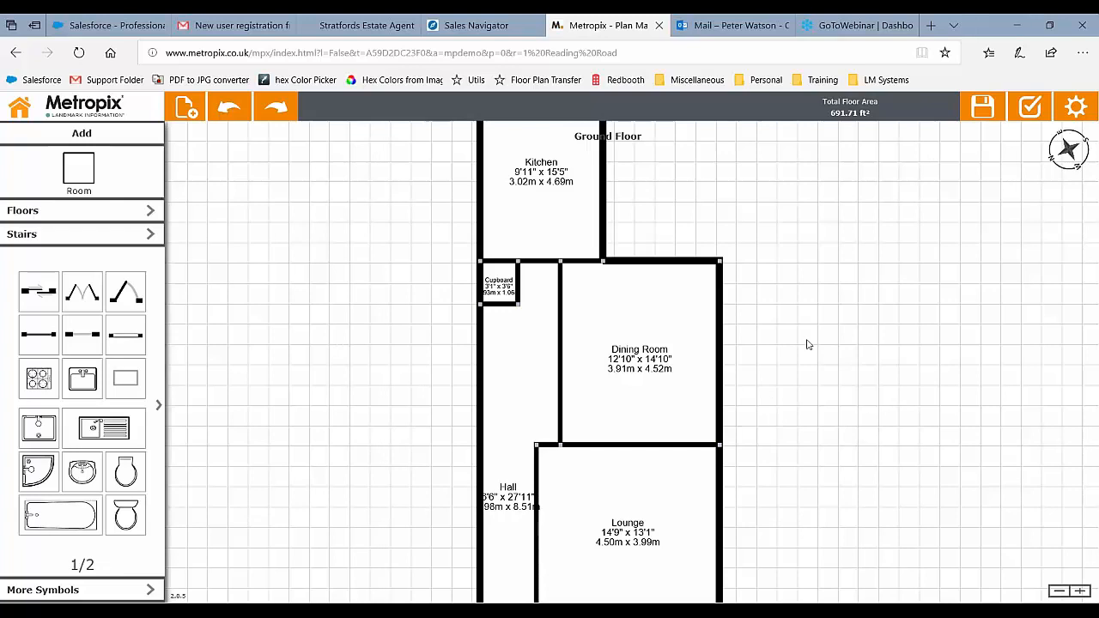
Try pulling the whole Kitchen top wall upward, then undo that lengthening
drag(806, 326, 826, 459)
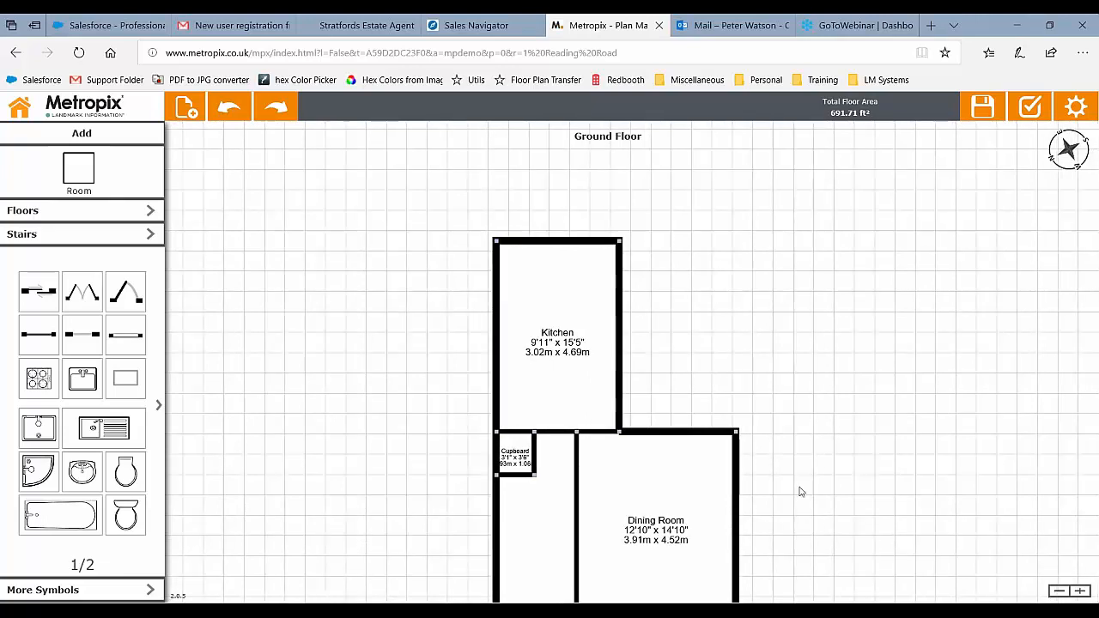
drag(808, 478, 798, 134)
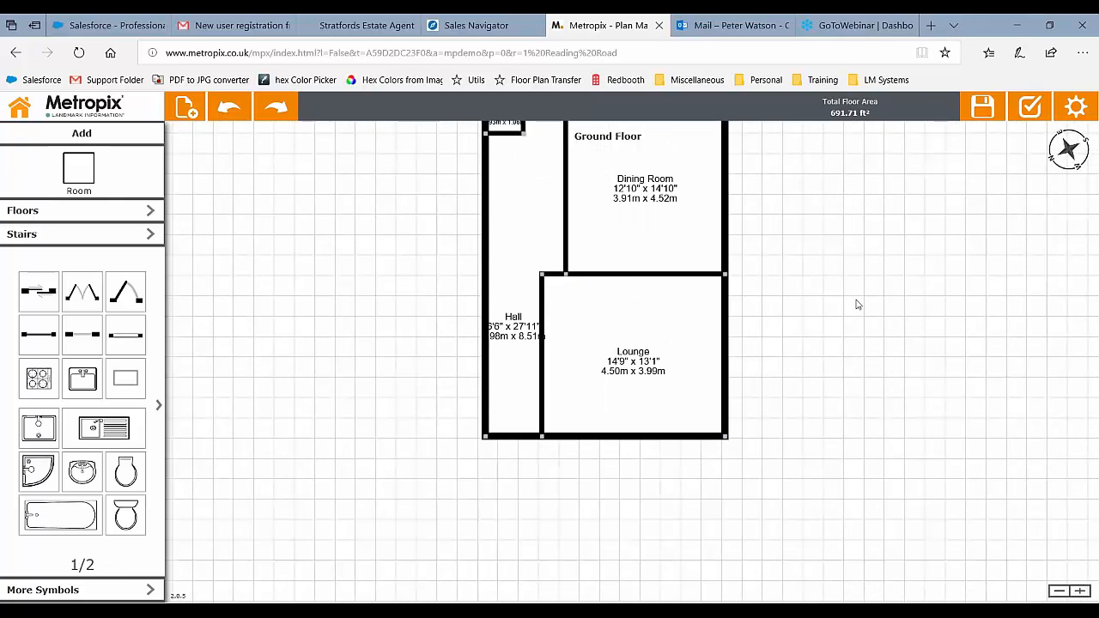
drag(854, 253, 875, 594)
click(606, 289)
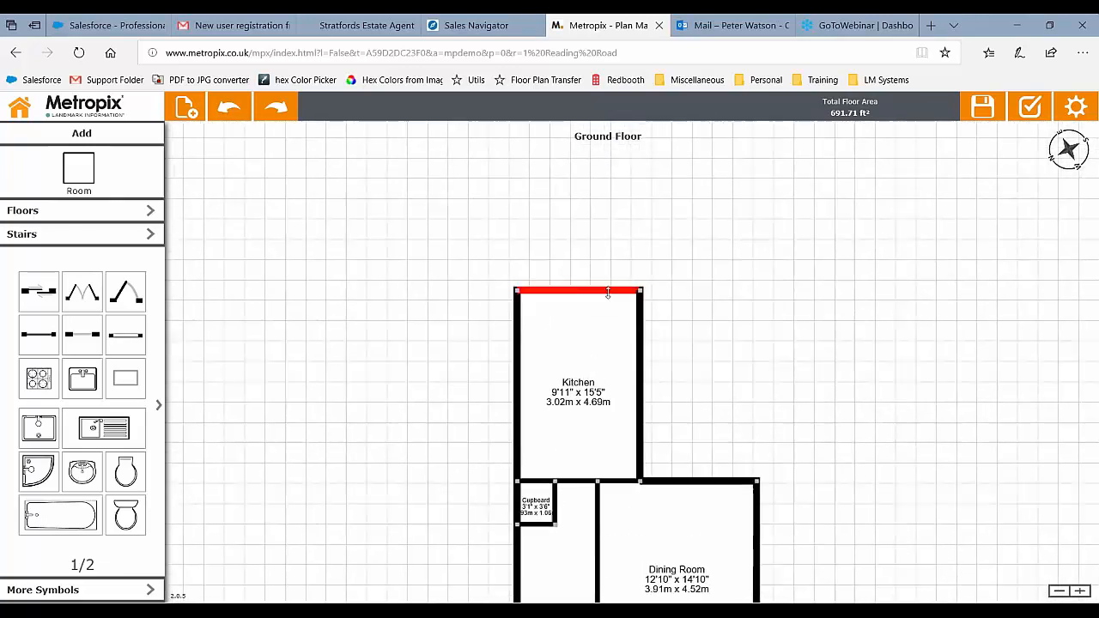
drag(572, 289, 581, 213)
click(414, 172)
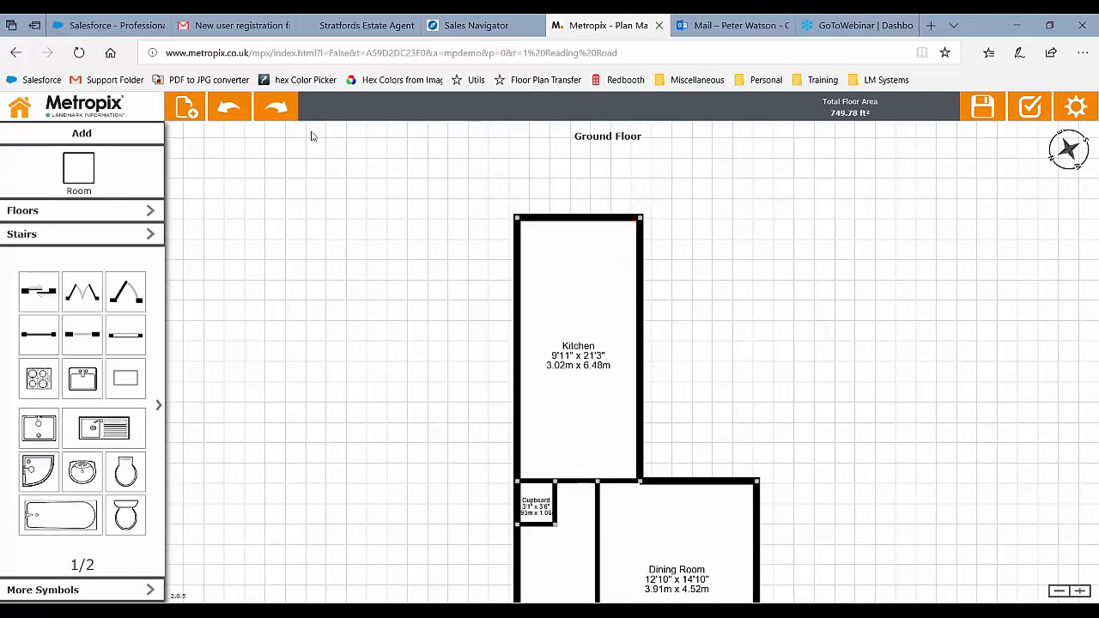
click(229, 106)
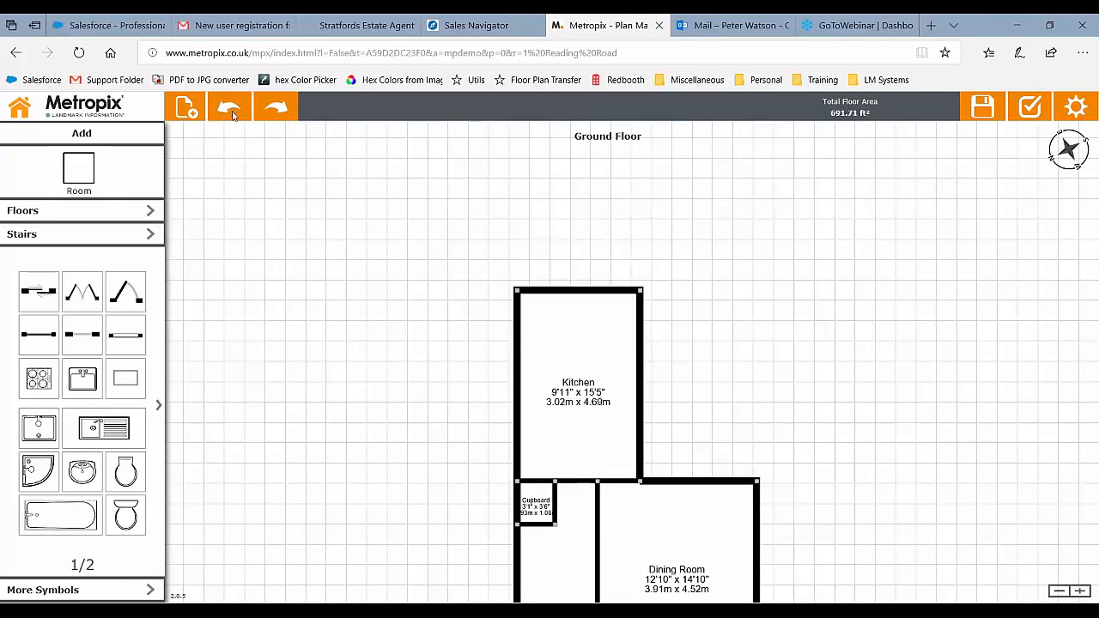
Split the Kitchen's top wall and push its left part outward, making the Kitchen 18'5" long
click(595, 292)
click(565, 290)
click(568, 290)
click(570, 292)
click(568, 292)
click(565, 289)
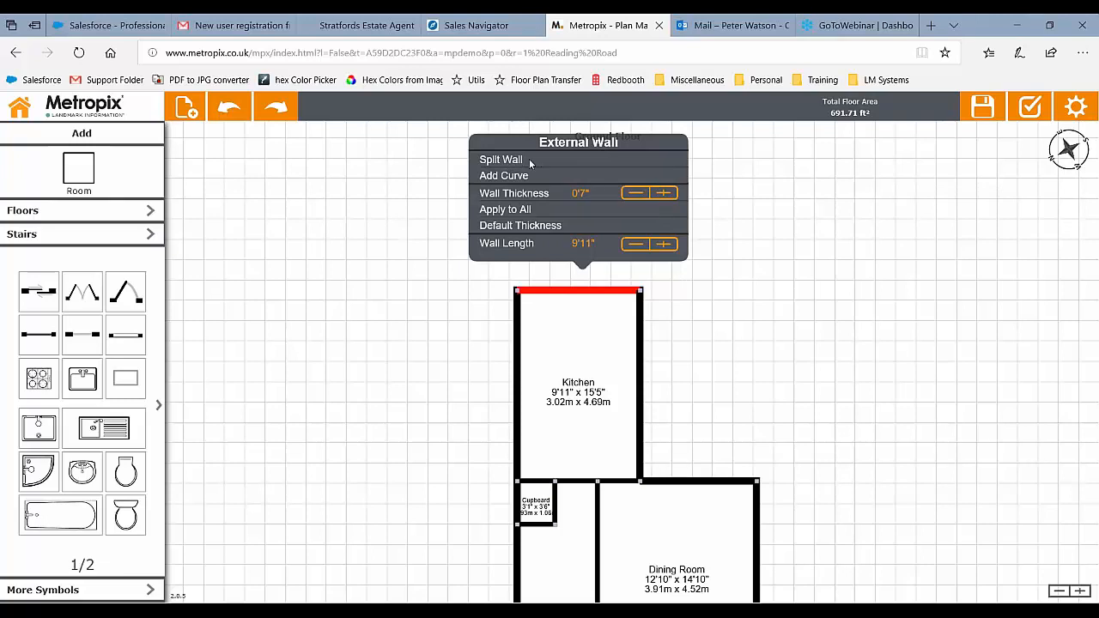
click(529, 159)
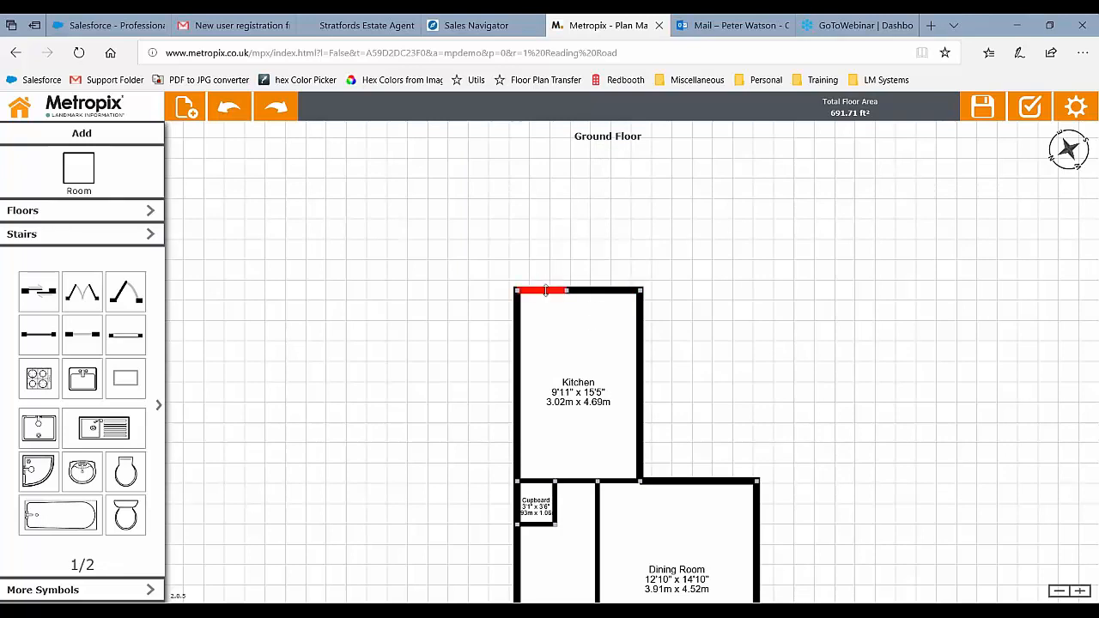
drag(546, 295, 573, 276)
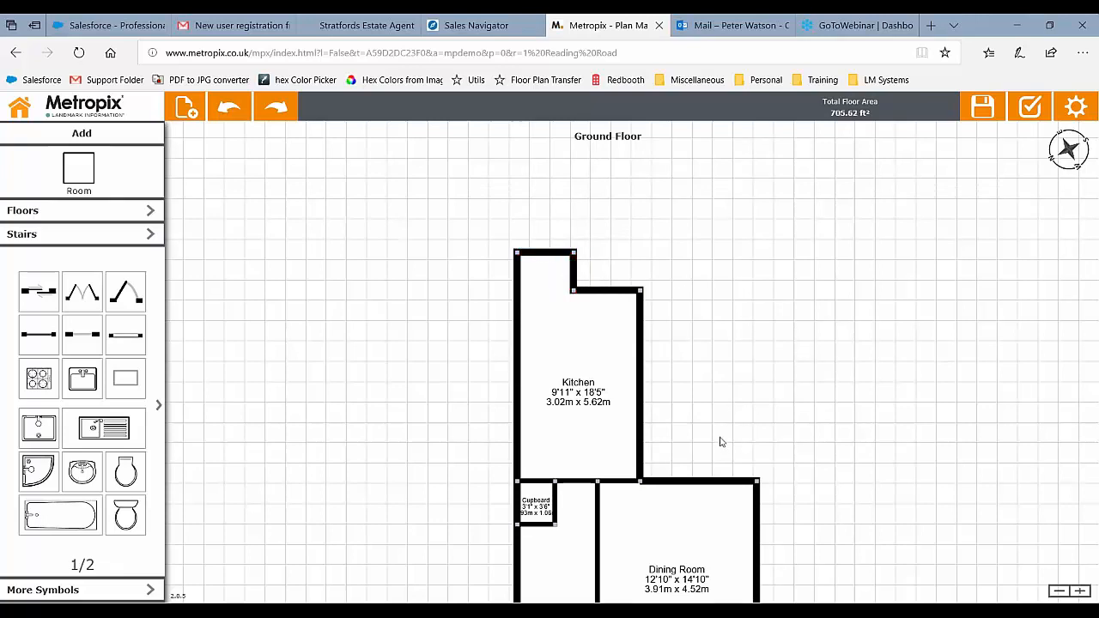
Split the Lounge's bottom wall in three, push the middle out and angle its sides into a 14'9" x 15'1" bay
drag(807, 554, 811, 163)
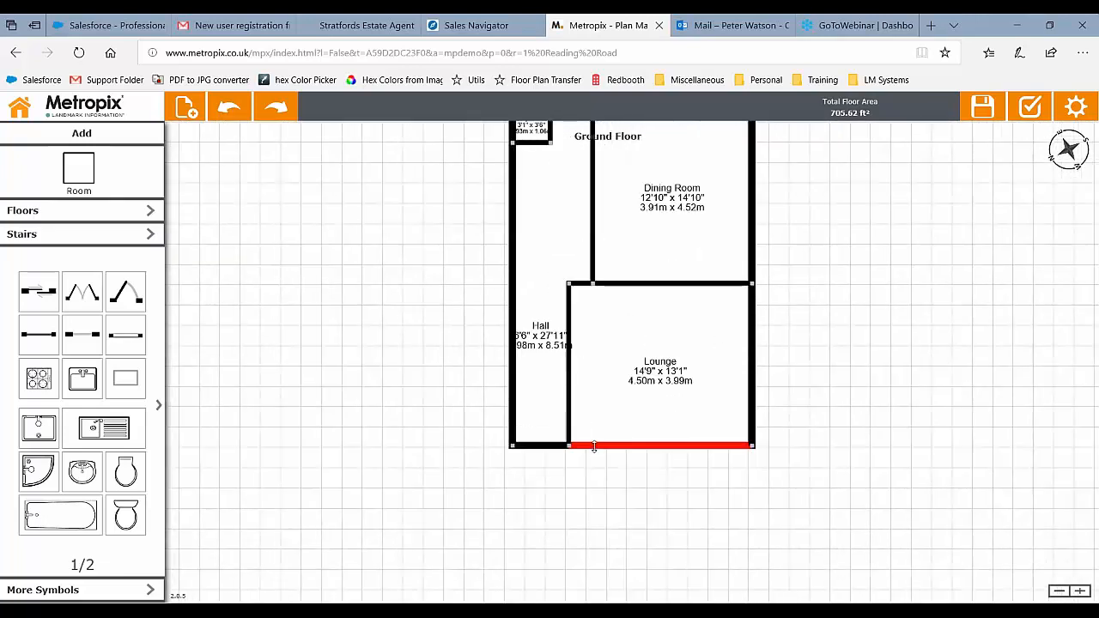
click(593, 446)
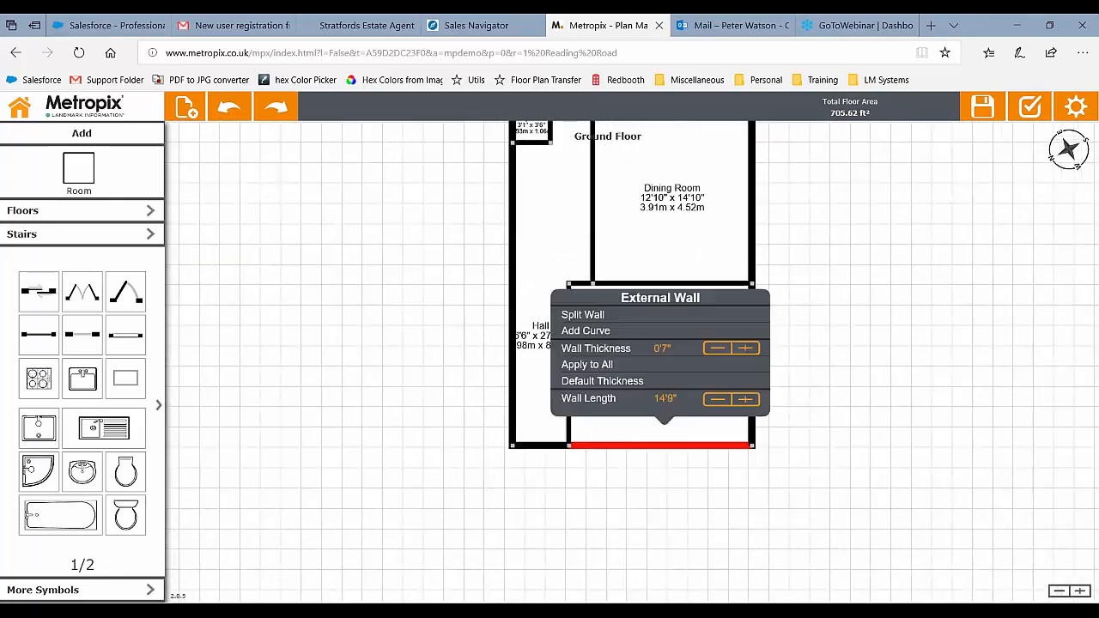
click(584, 315)
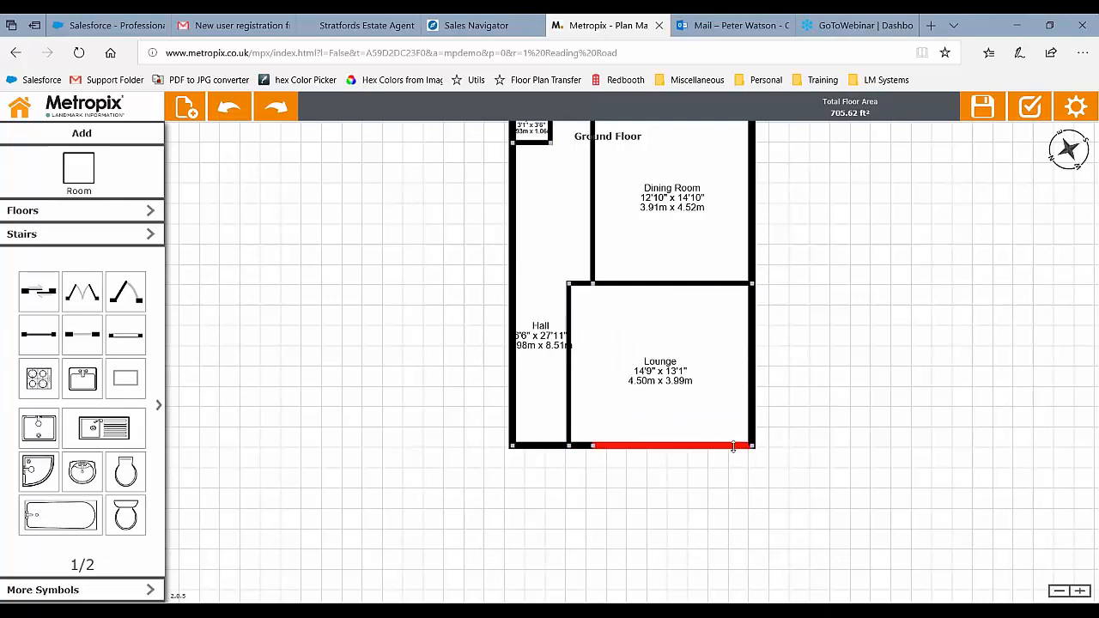
click(731, 445)
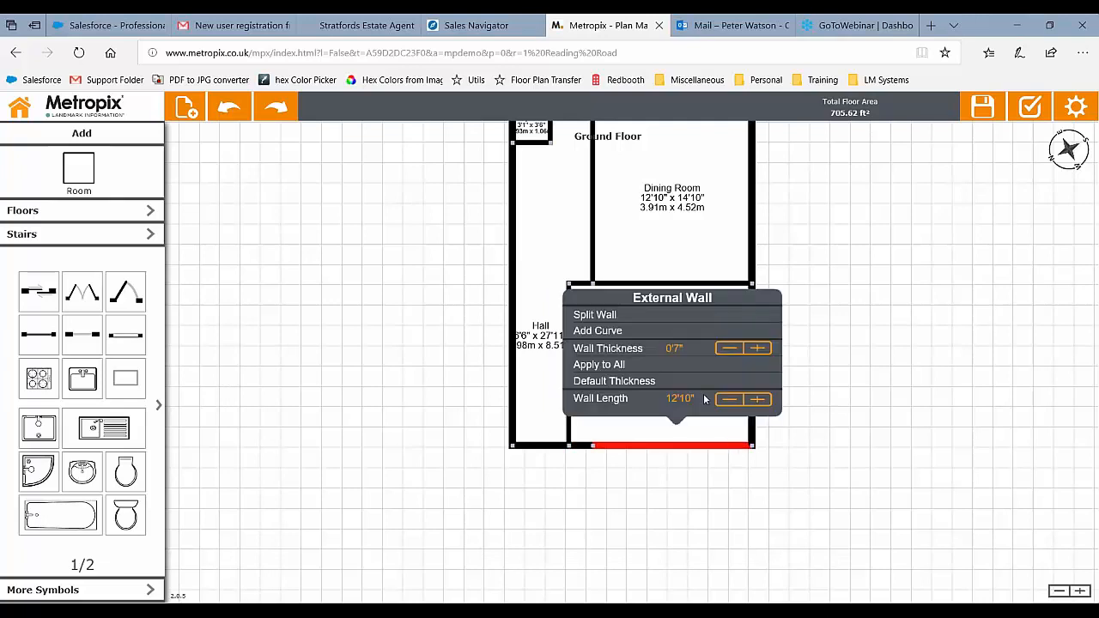
click(628, 315)
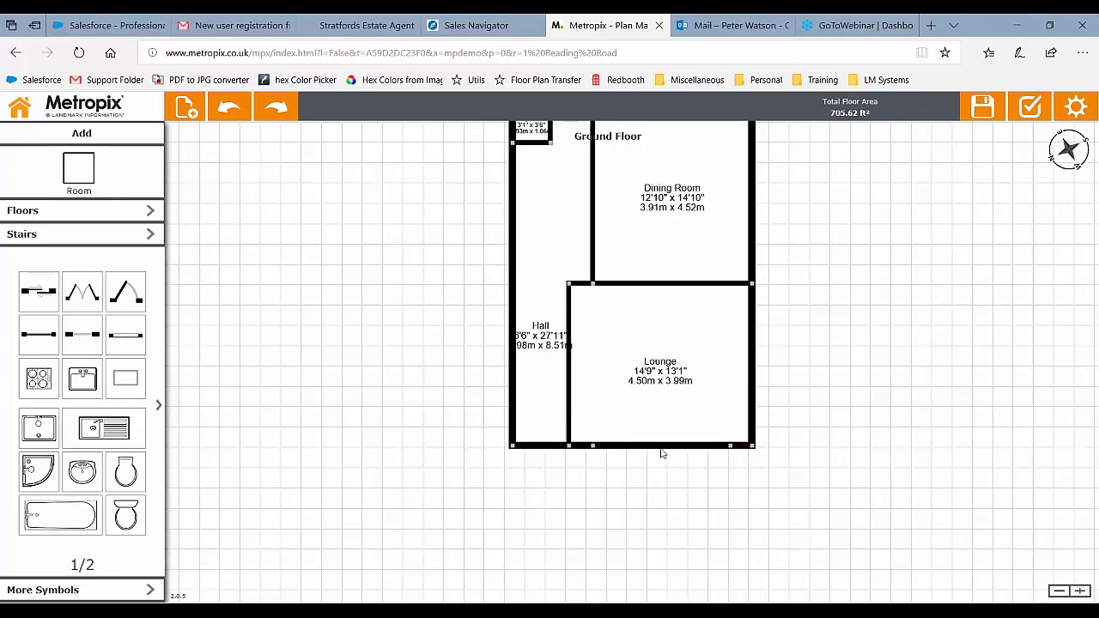
drag(661, 445, 662, 477)
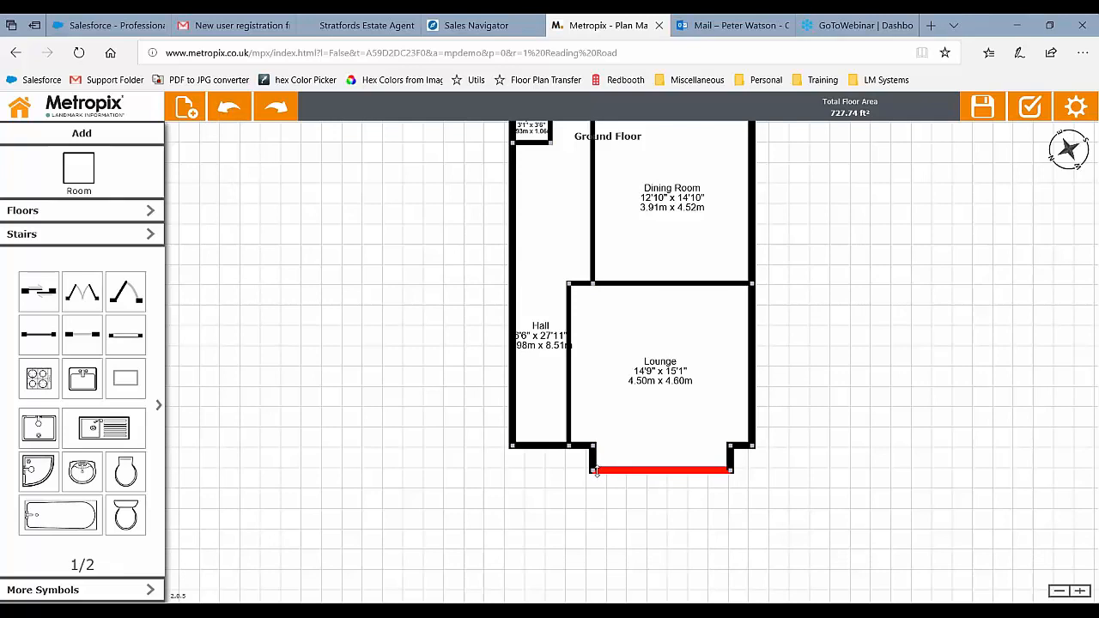
drag(593, 476, 620, 477)
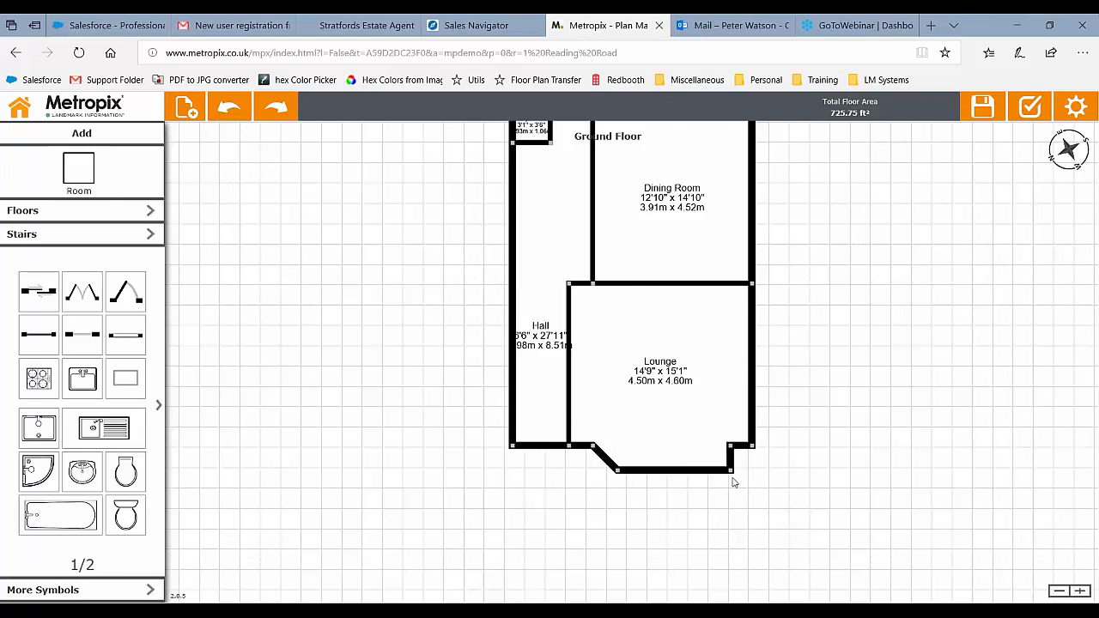
drag(730, 471, 707, 473)
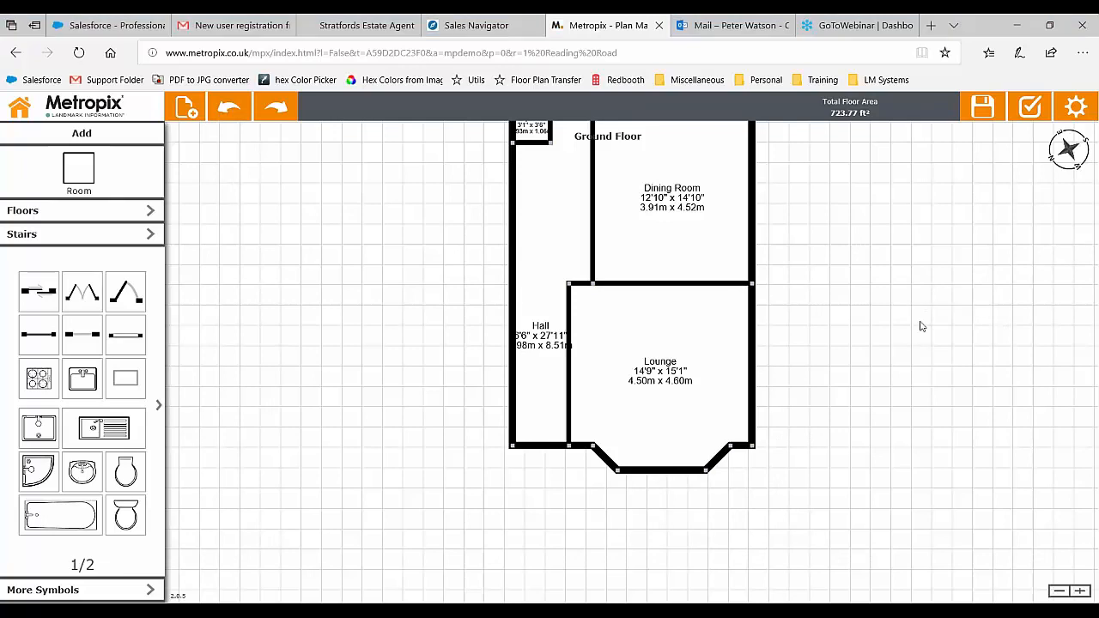
Thicken the Kitchen's right external wall to 1'2"
scroll(917, 345, up, 5)
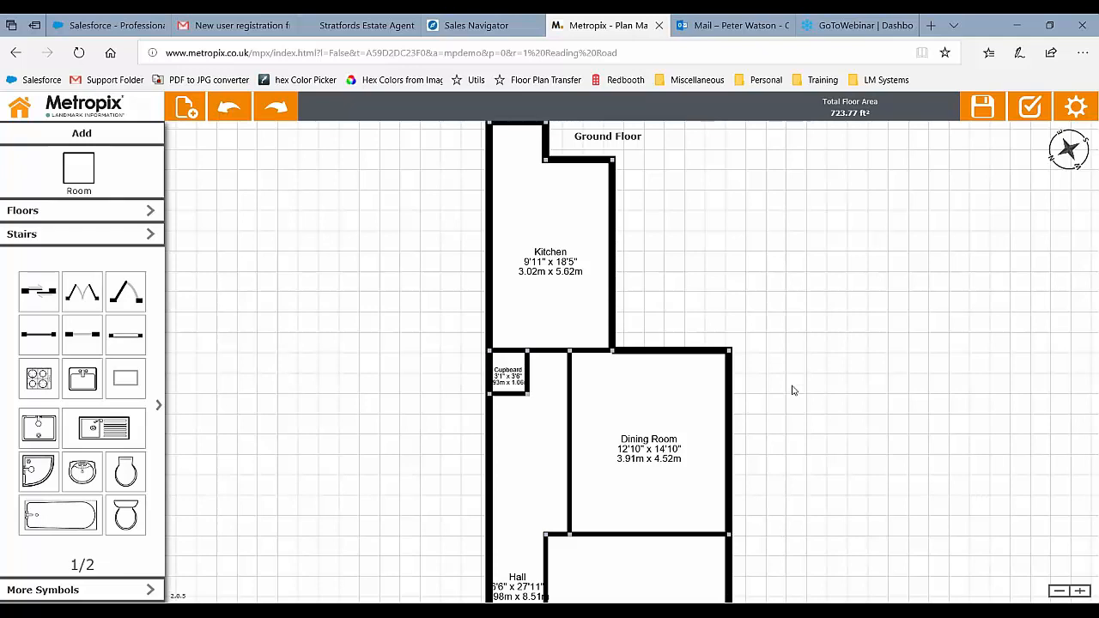
drag(842, 356, 852, 420)
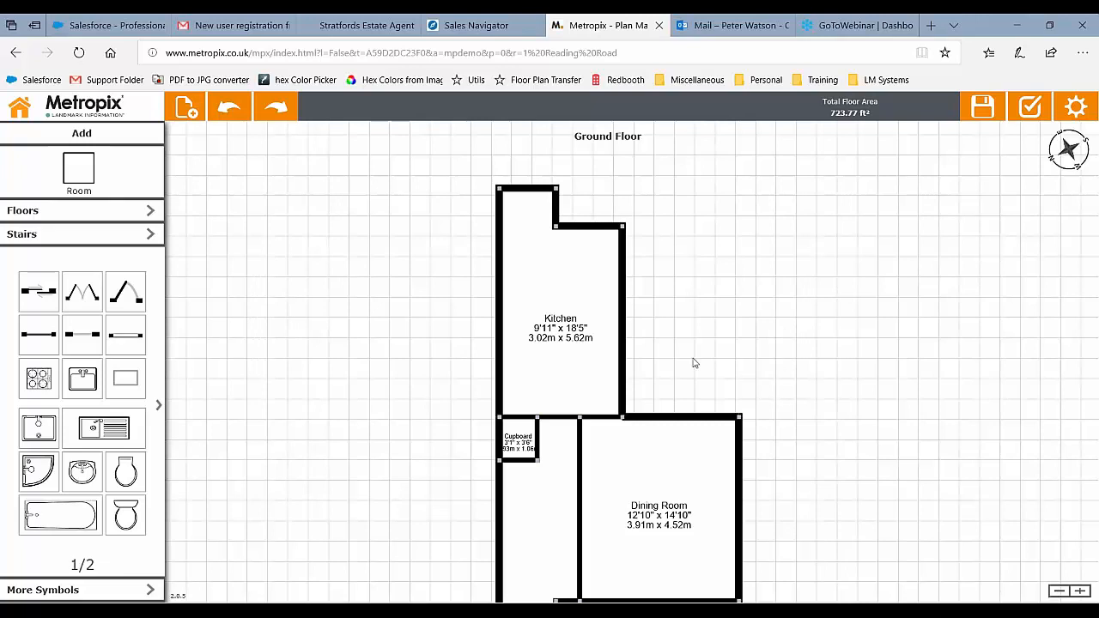
click(620, 320)
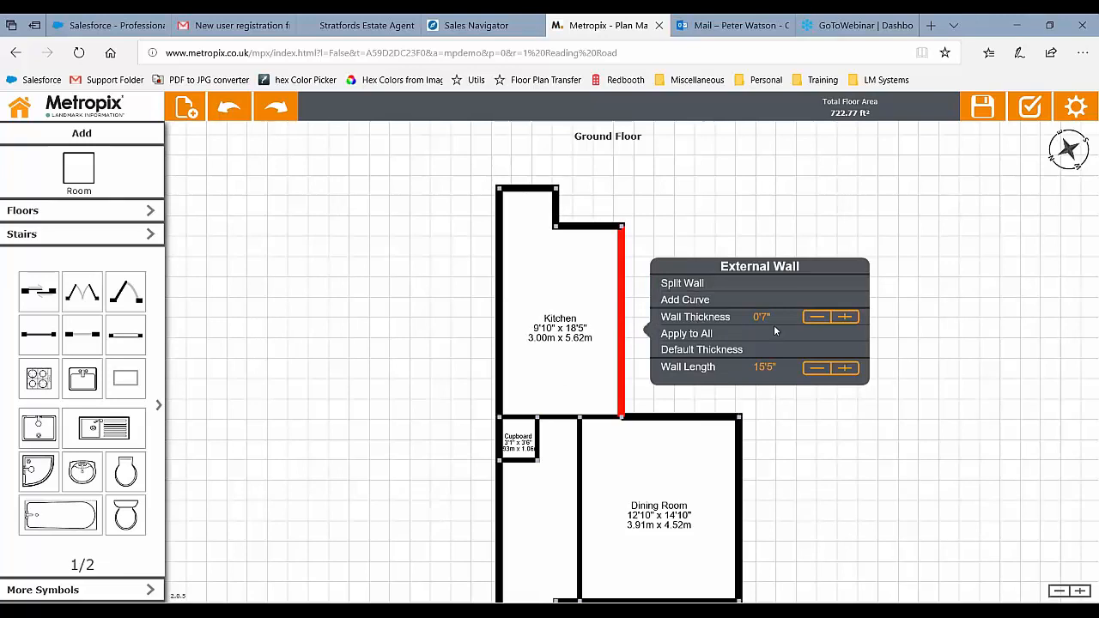
click(845, 318)
click(845, 318)
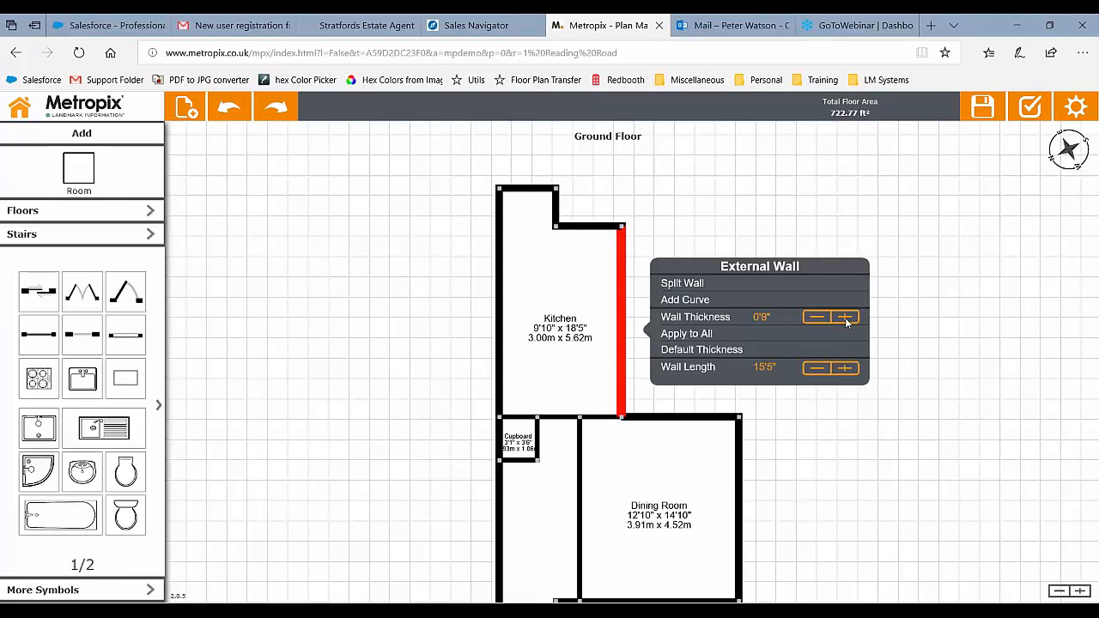
click(845, 318)
click(844, 318)
click(844, 317)
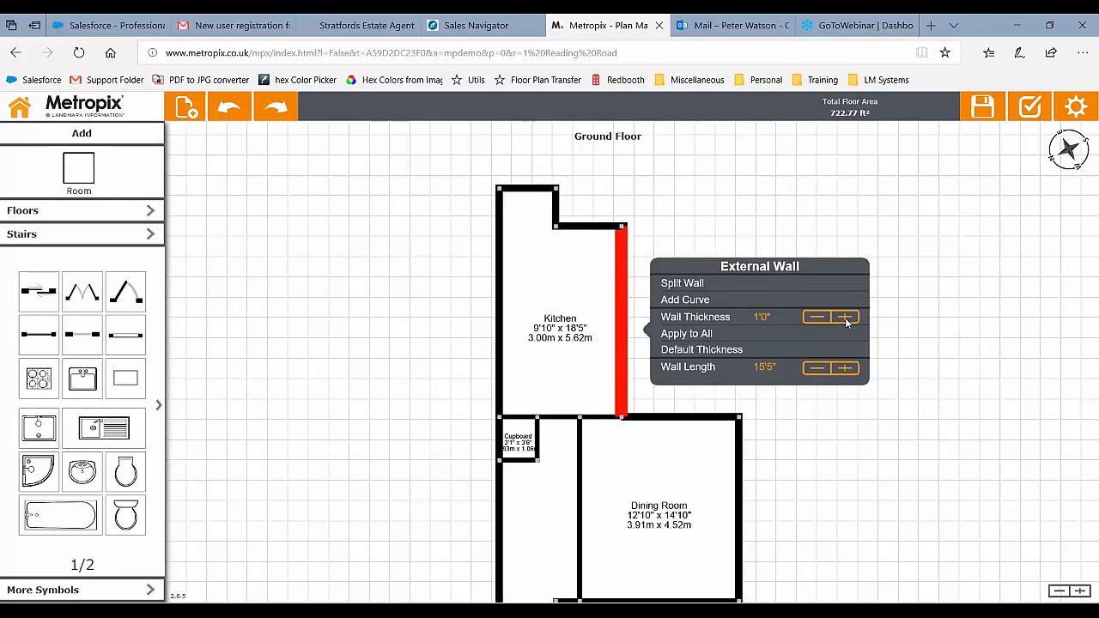
click(845, 318)
click(845, 317)
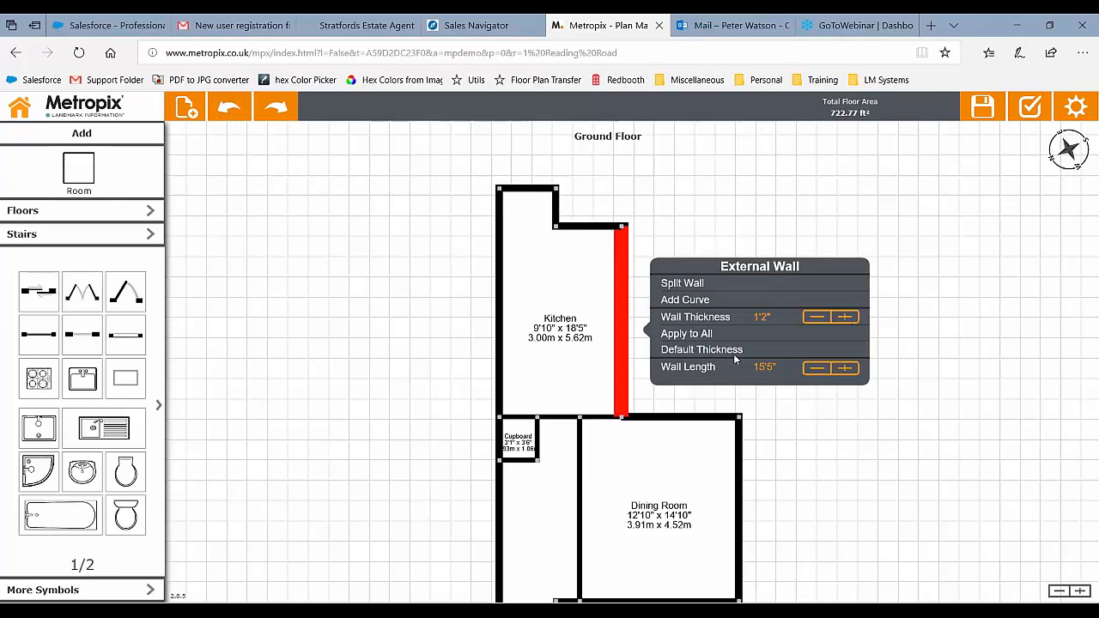
click(861, 411)
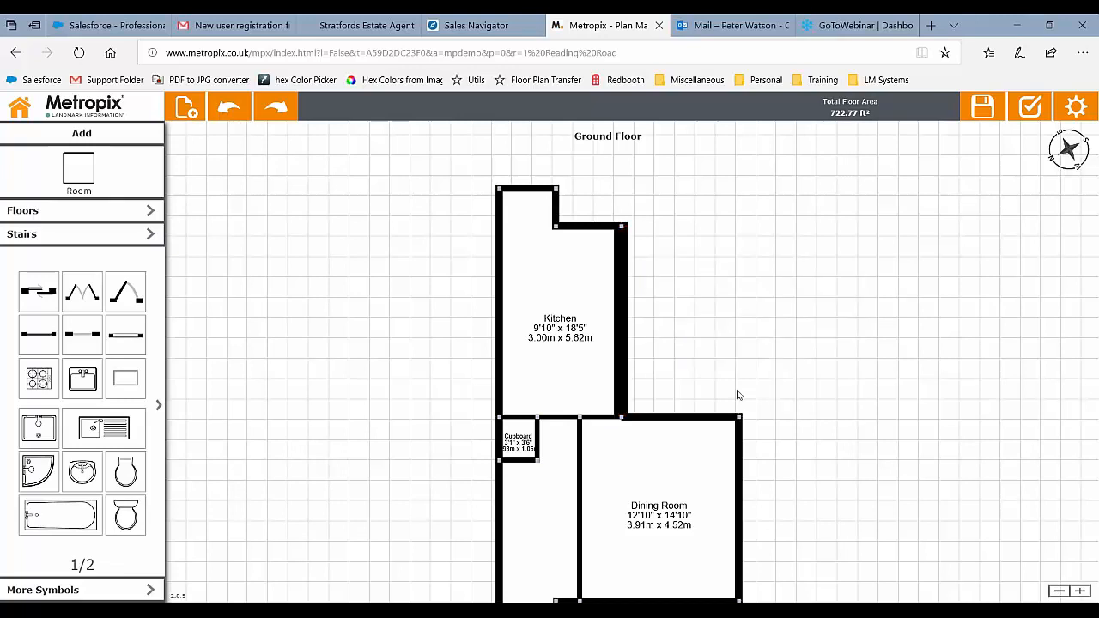
Apply the 1'2" thickness to every external wall of the ground floor
click(620, 323)
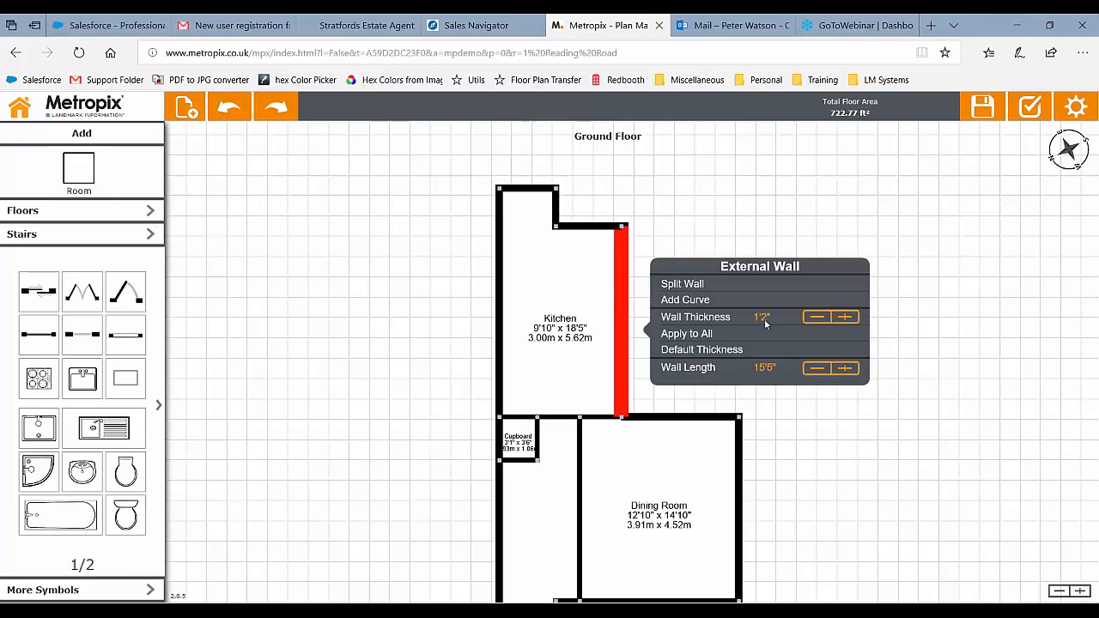
click(704, 337)
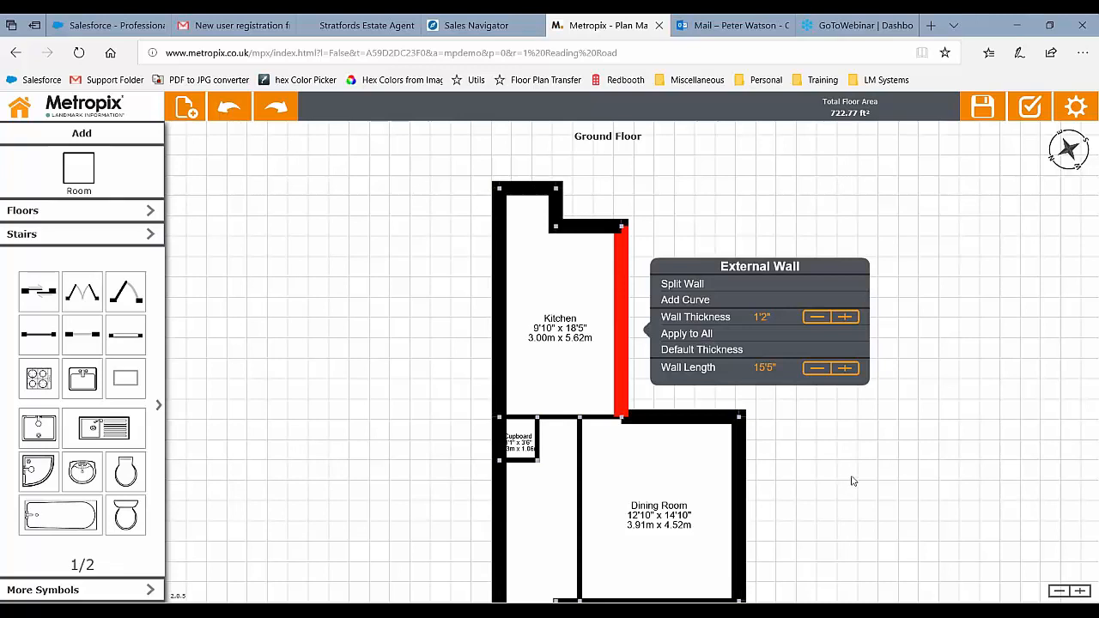
click(865, 502)
drag(870, 518, 890, 285)
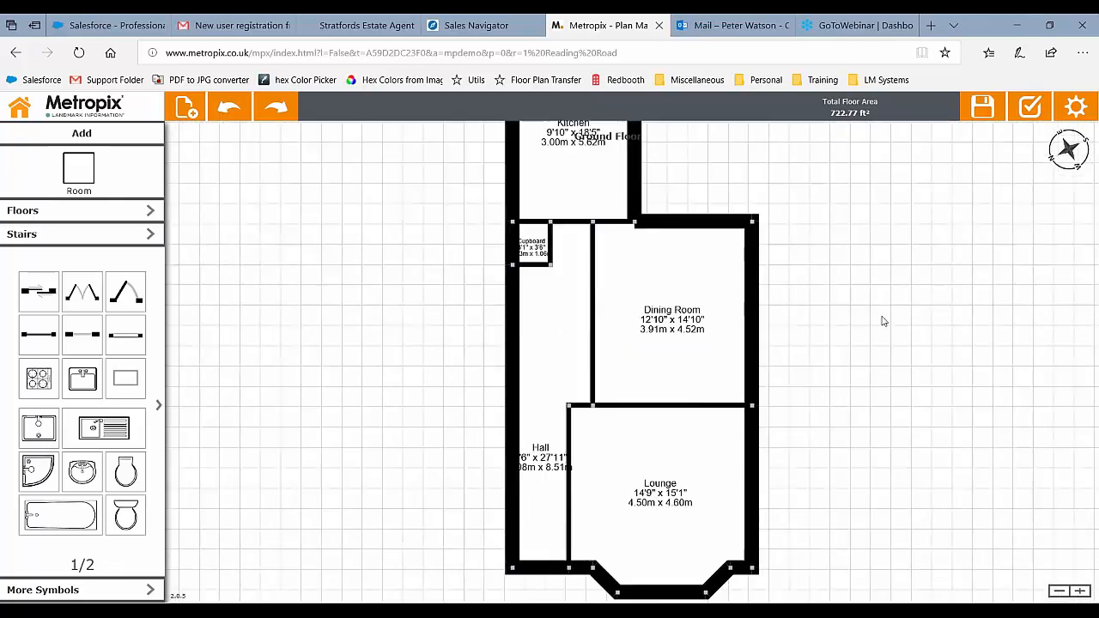
Thicken the Dining Room/Lounge internal wall to 1'0" and apply it to all internal walls
click(685, 402)
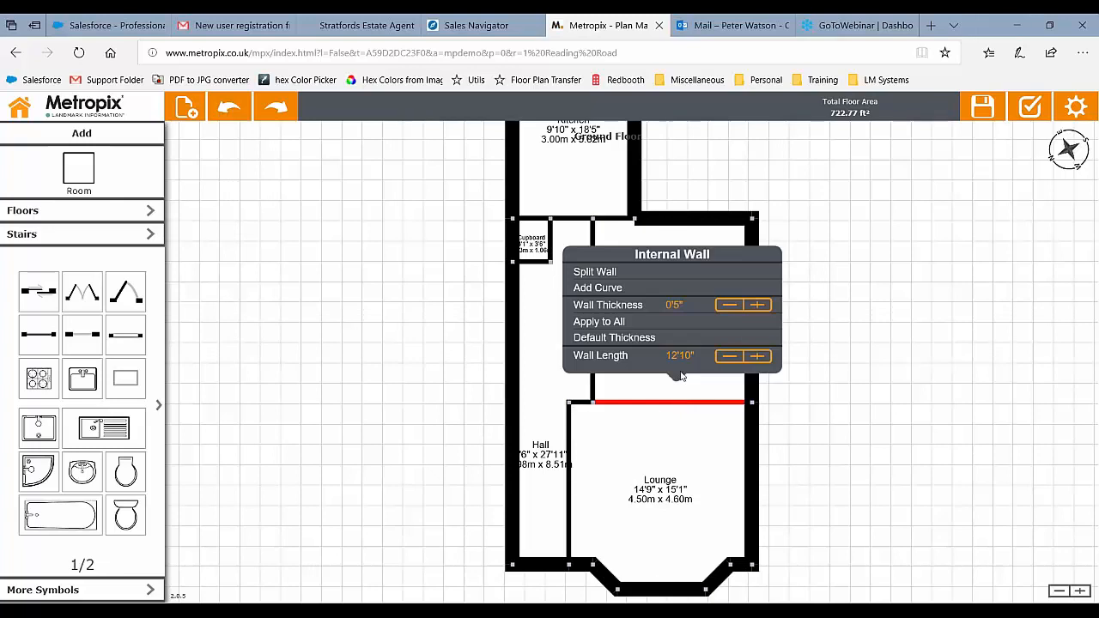
click(757, 305)
click(757, 305)
click(756, 305)
click(756, 304)
click(756, 304)
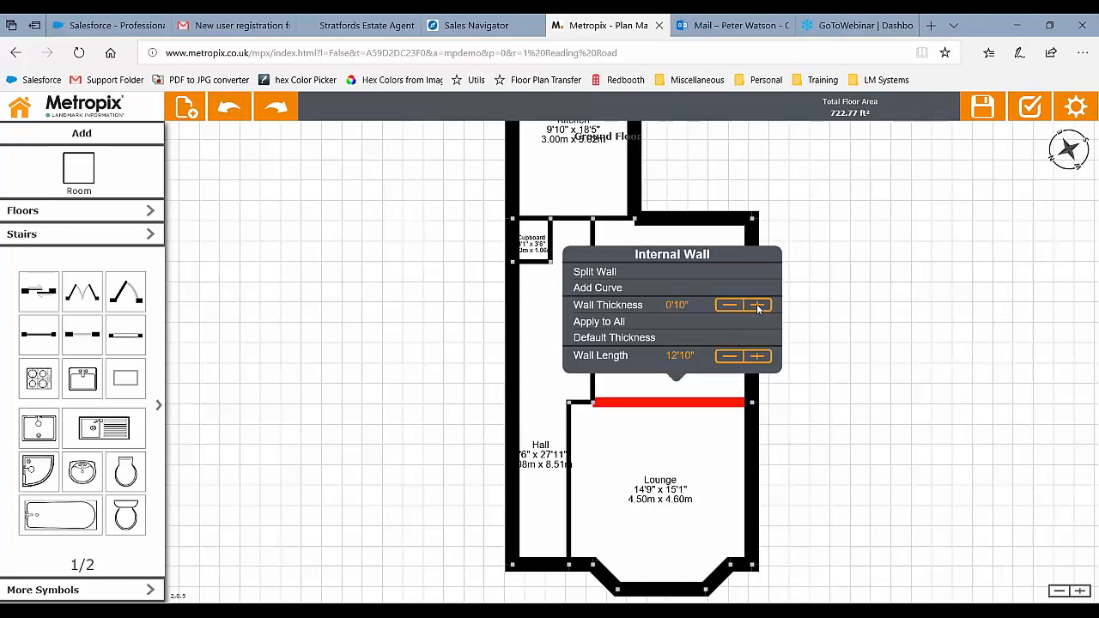
click(757, 304)
click(757, 303)
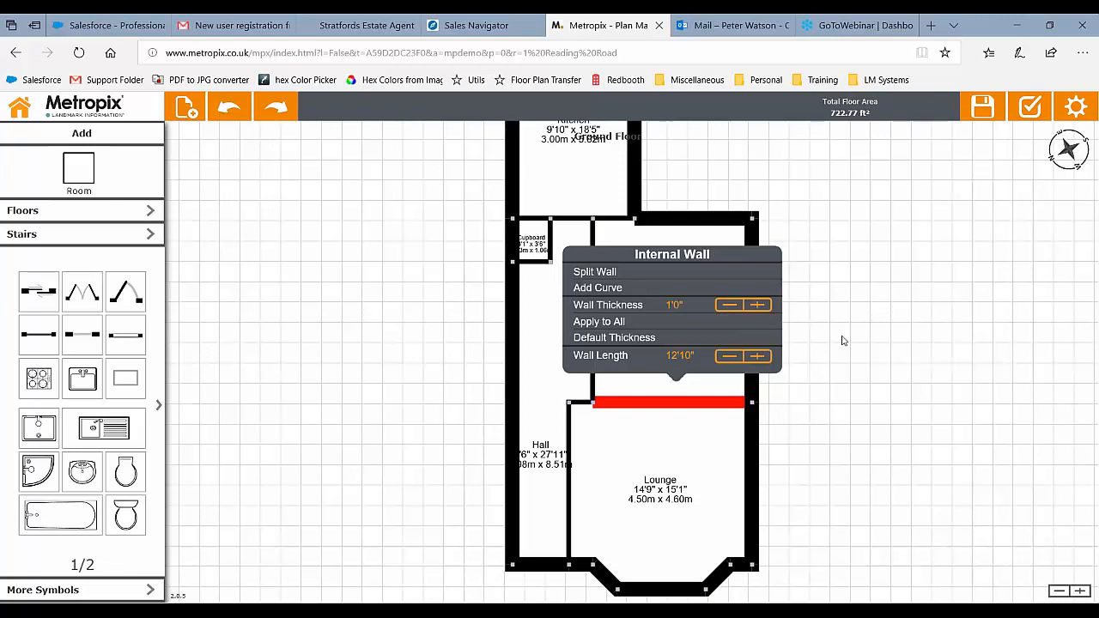
click(613, 324)
click(892, 347)
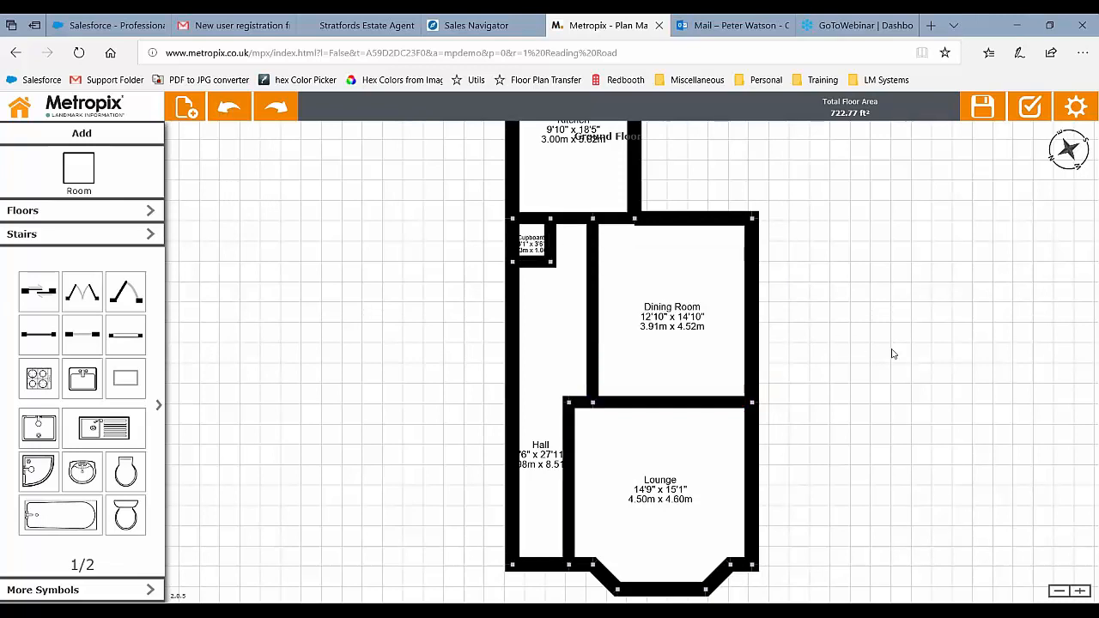
Reset all external walls to the 0'7" default thickness
click(753, 319)
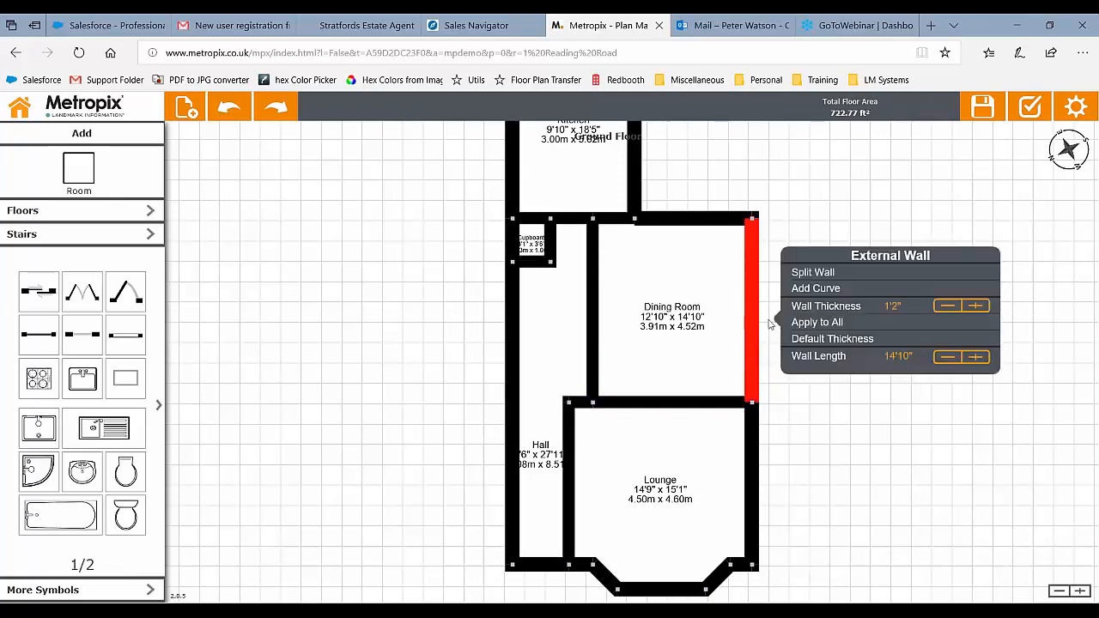
click(837, 341)
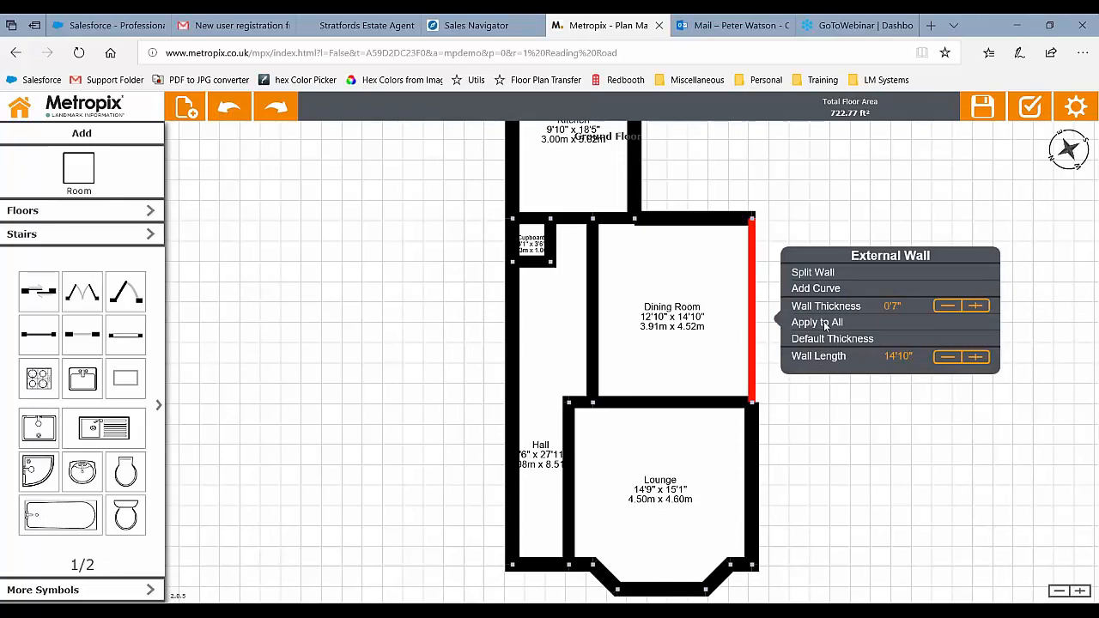
click(820, 322)
click(818, 416)
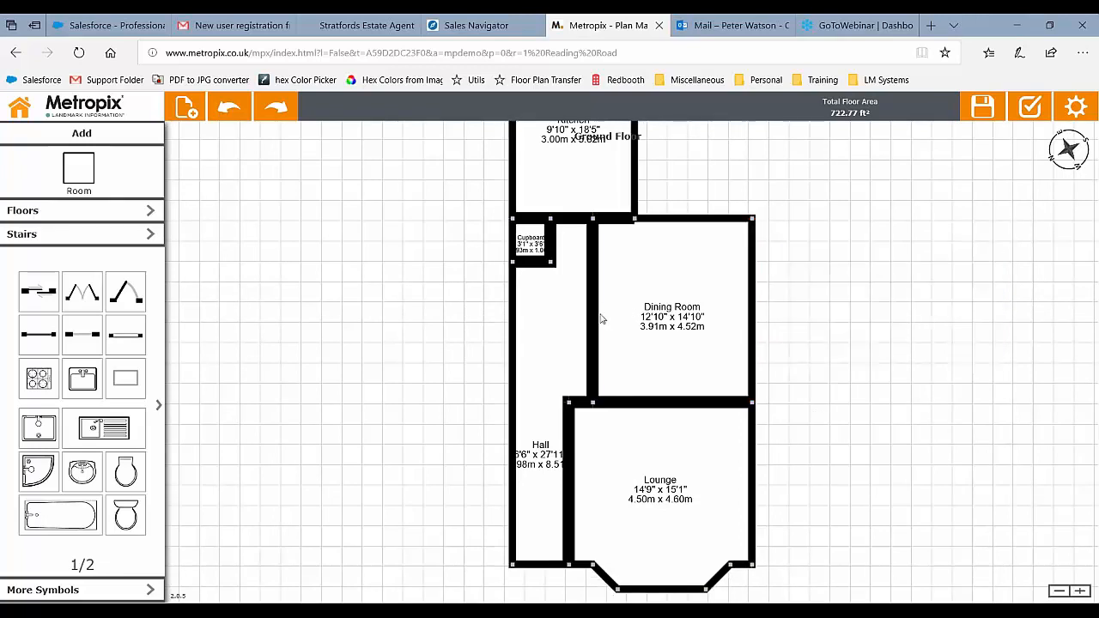
Reset all internal walls to the 0'5" default thickness
click(599, 318)
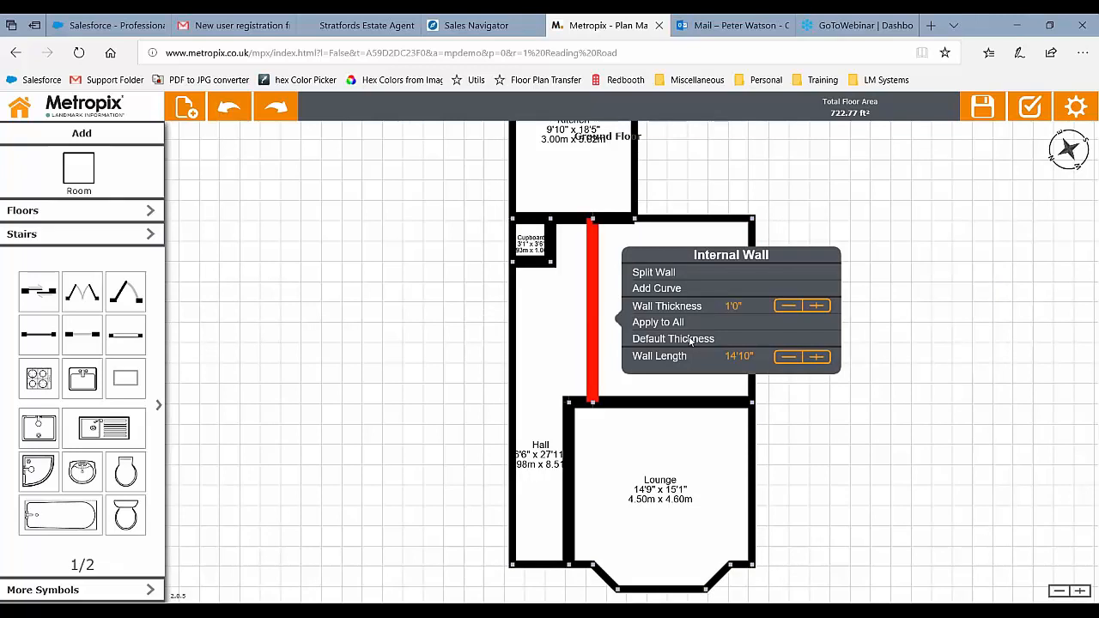
click(691, 340)
click(676, 323)
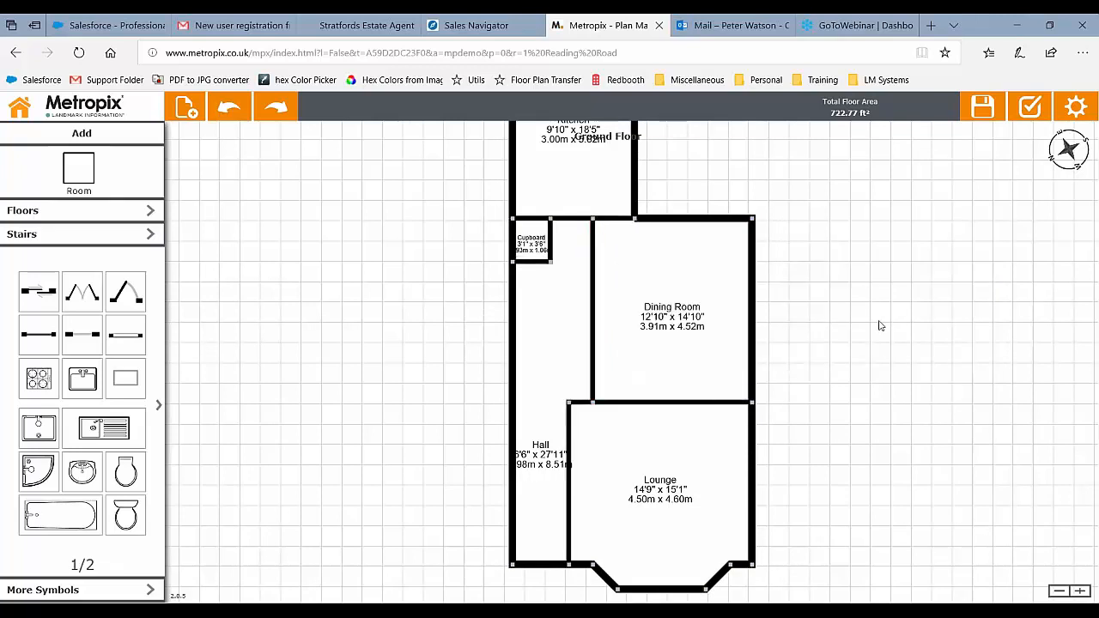
drag(867, 299, 869, 319)
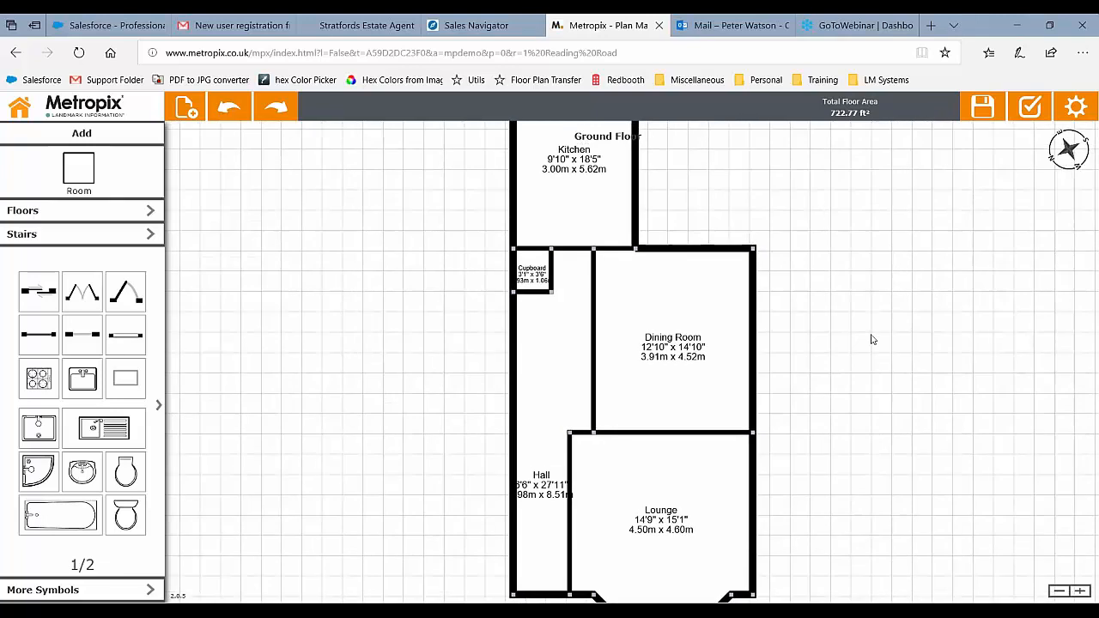
scroll(870, 338, up, 1)
scroll(854, 378, down, 3)
scroll(848, 391, down, 1)
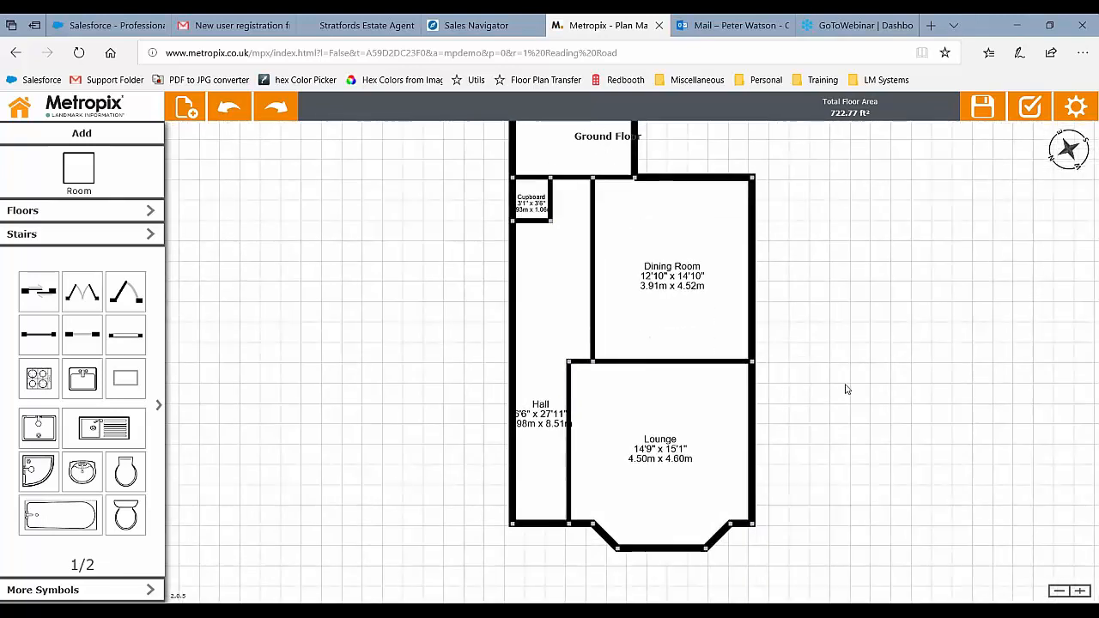
scroll(886, 338, up, 1)
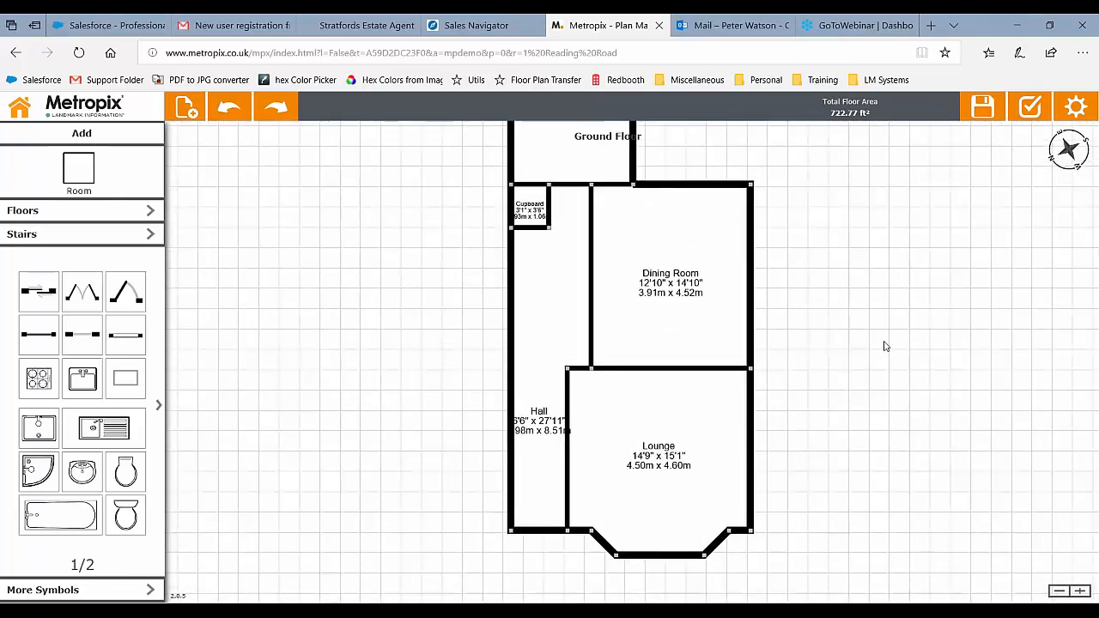
scroll(874, 383, up, 6)
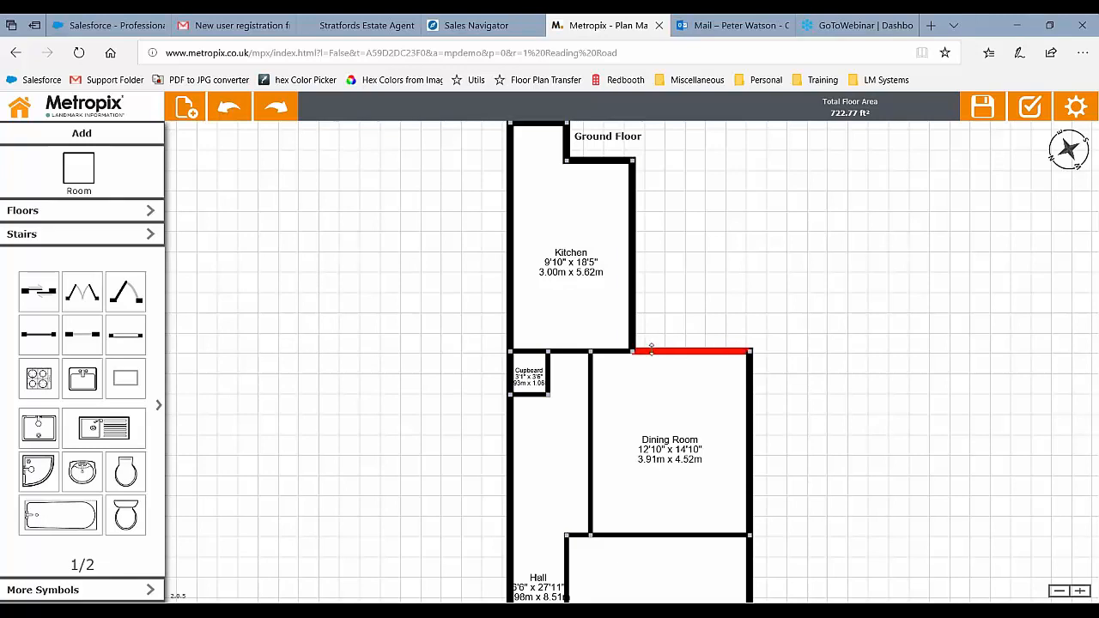
Split the Dining Room's top wall in three and curve the middle section outward into a bow
click(651, 350)
click(621, 222)
click(735, 352)
click(649, 225)
click(688, 351)
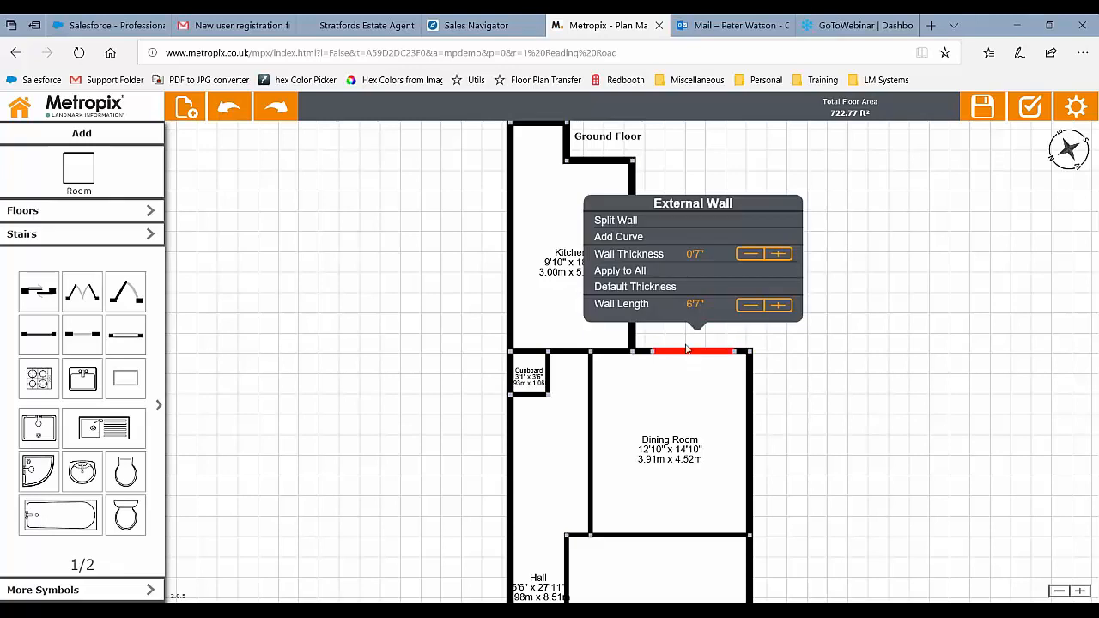
click(647, 237)
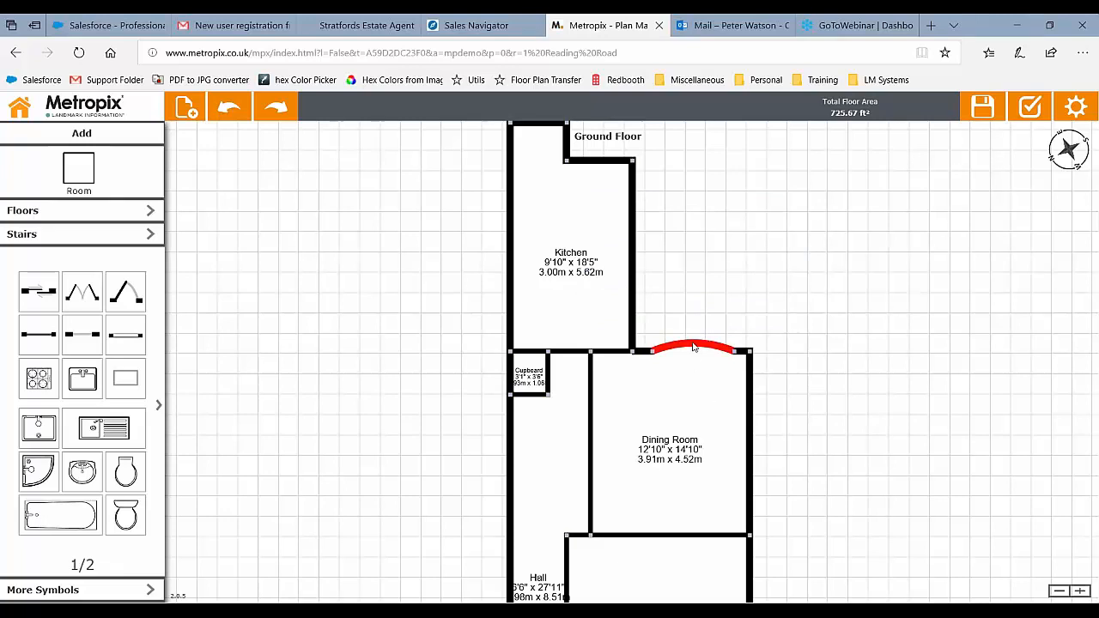
mouse_move(693, 347)
mouse_down()
mouse_move(697, 322)
mouse_move(698, 332)
mouse_up()
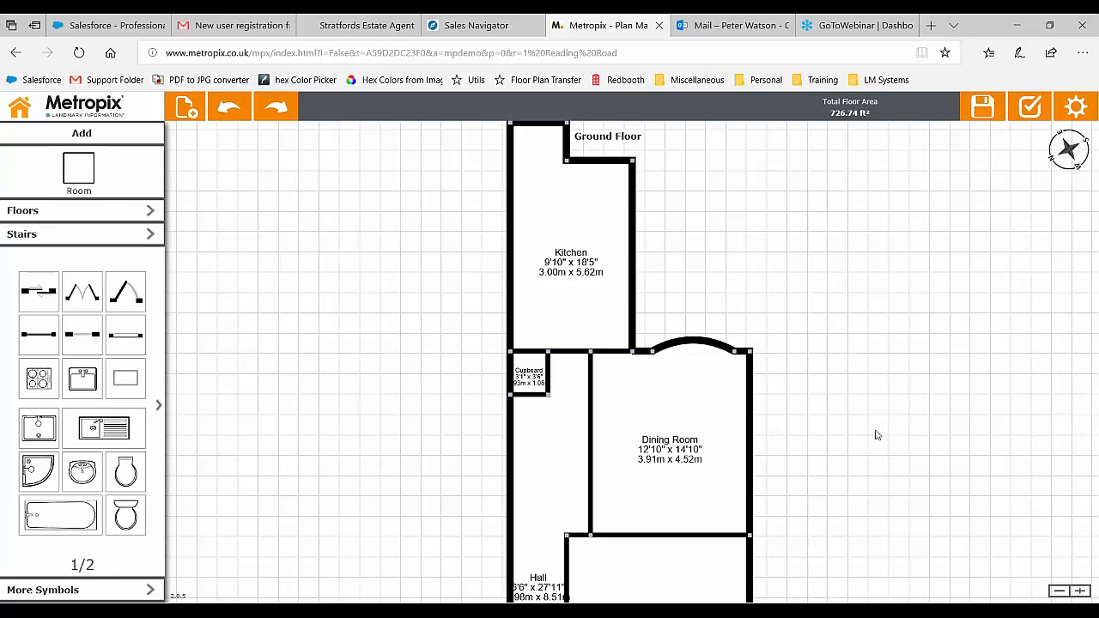
Place doors: a Hall front door, two more Hall doors, two at the Cupboard, one on the Kitchen's right wall
drag(876, 435, 821, 284)
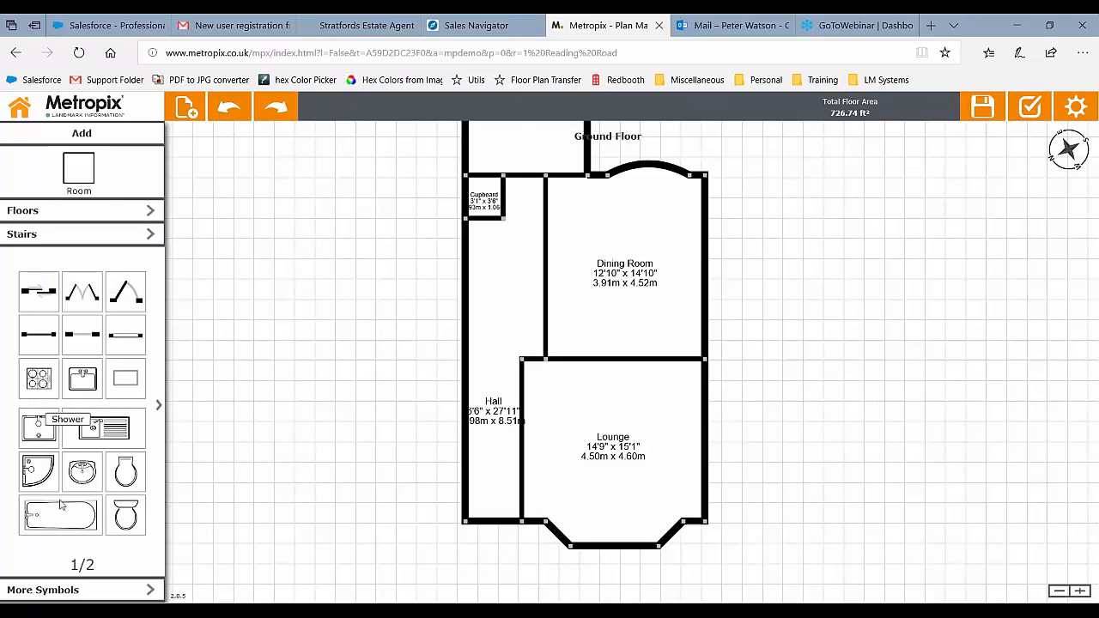
click(159, 407)
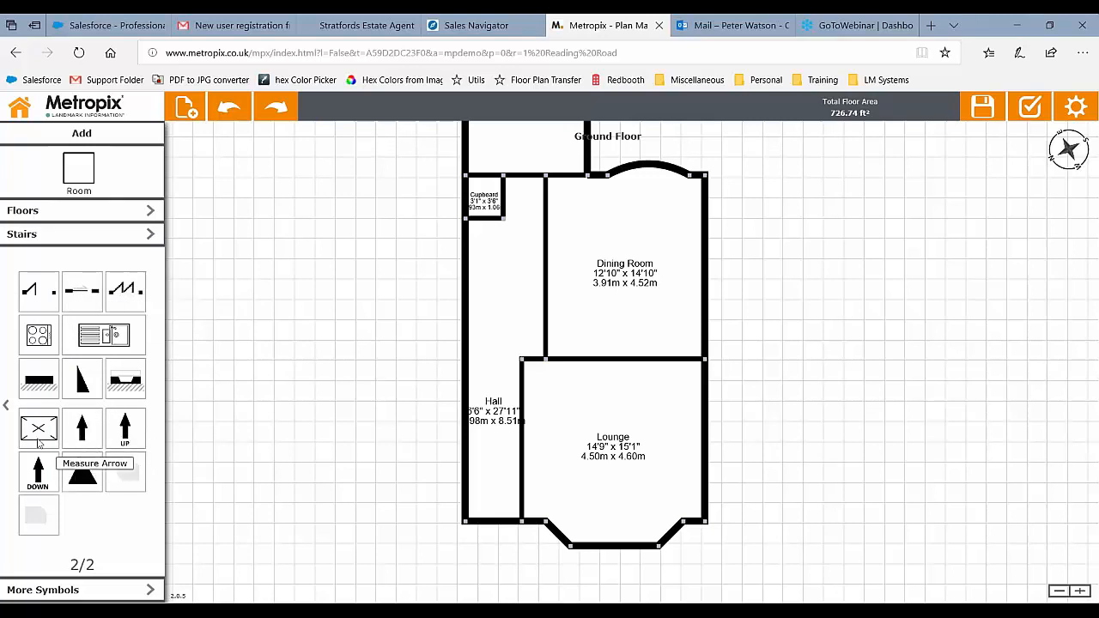
click(6, 408)
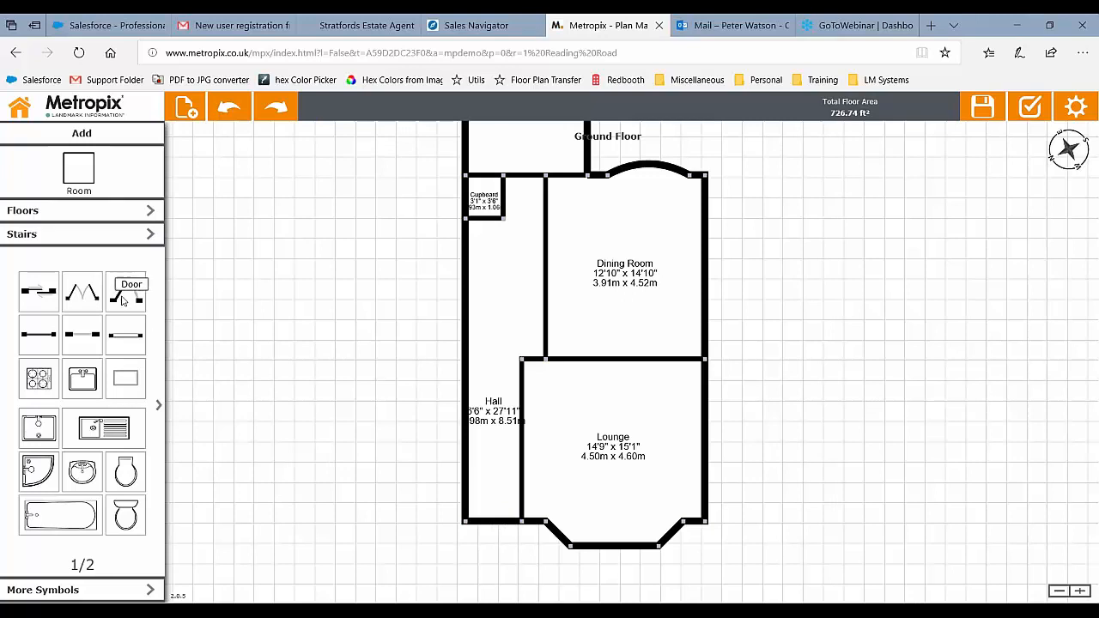
drag(125, 299, 487, 536)
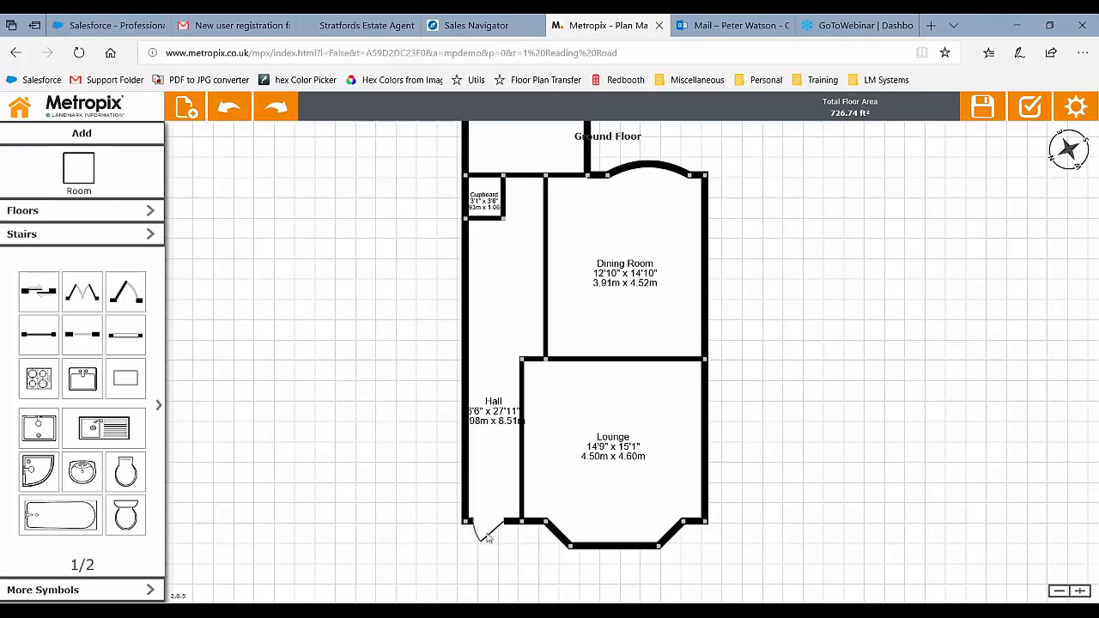
drag(124, 291, 540, 393)
drag(134, 296, 549, 335)
drag(417, 305, 419, 330)
drag(120, 280, 487, 204)
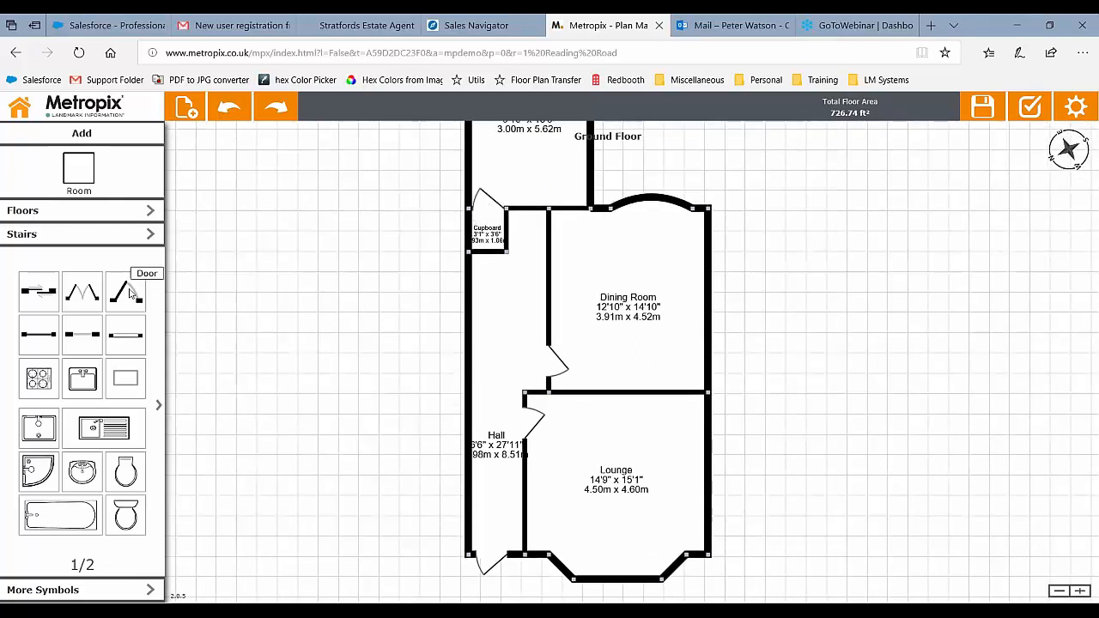
drag(129, 293, 525, 202)
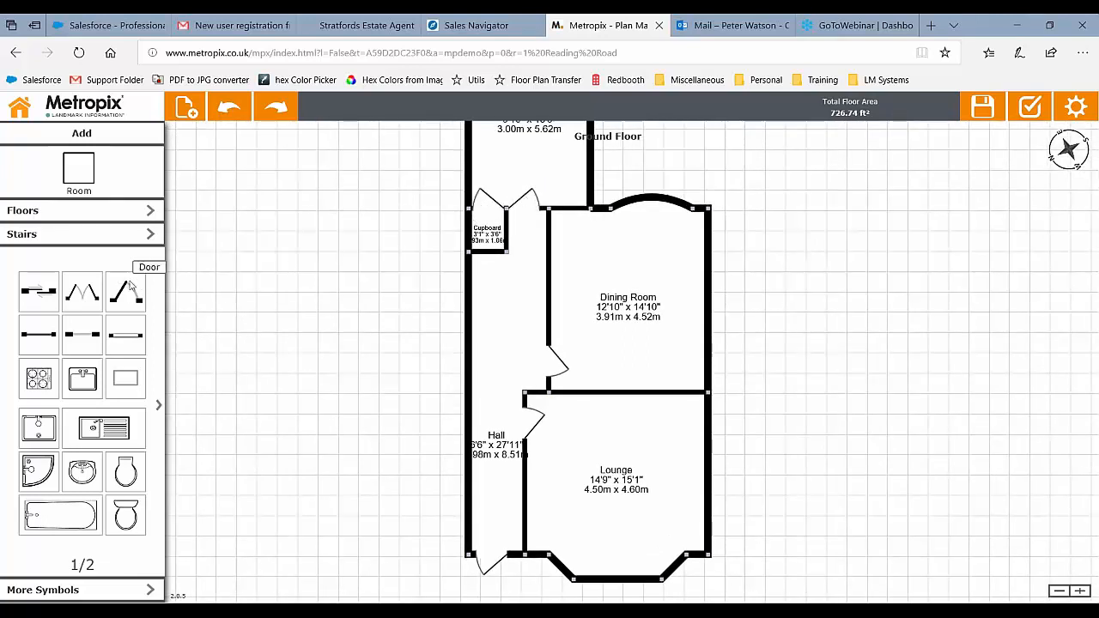
drag(130, 293, 600, 180)
Add three windows along the front, by the Hall door and in the Lounge bay
drag(125, 337, 548, 578)
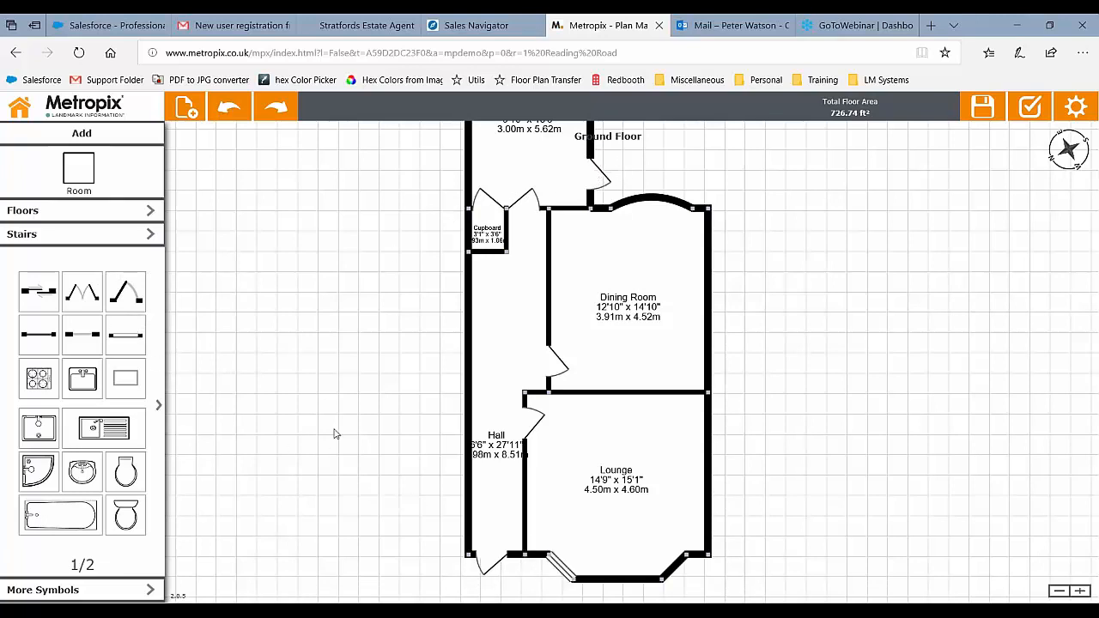
drag(128, 335, 694, 574)
drag(130, 345, 616, 591)
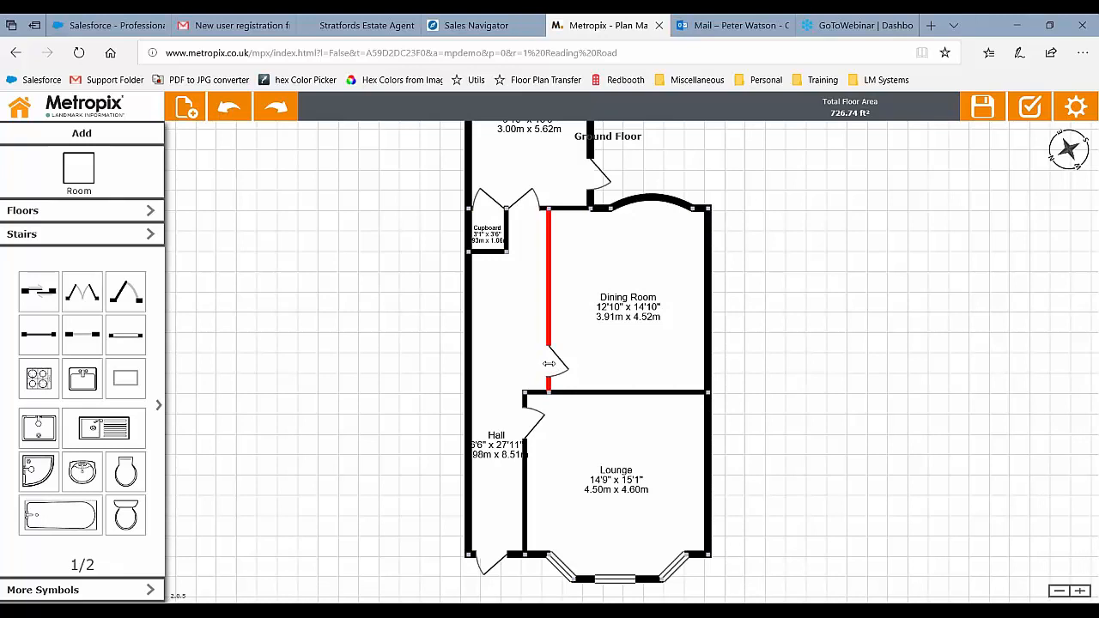
Swap the opening and hinge sides of the Kitchen door by the Ground Floor label so it opens toward the Hall
click(550, 362)
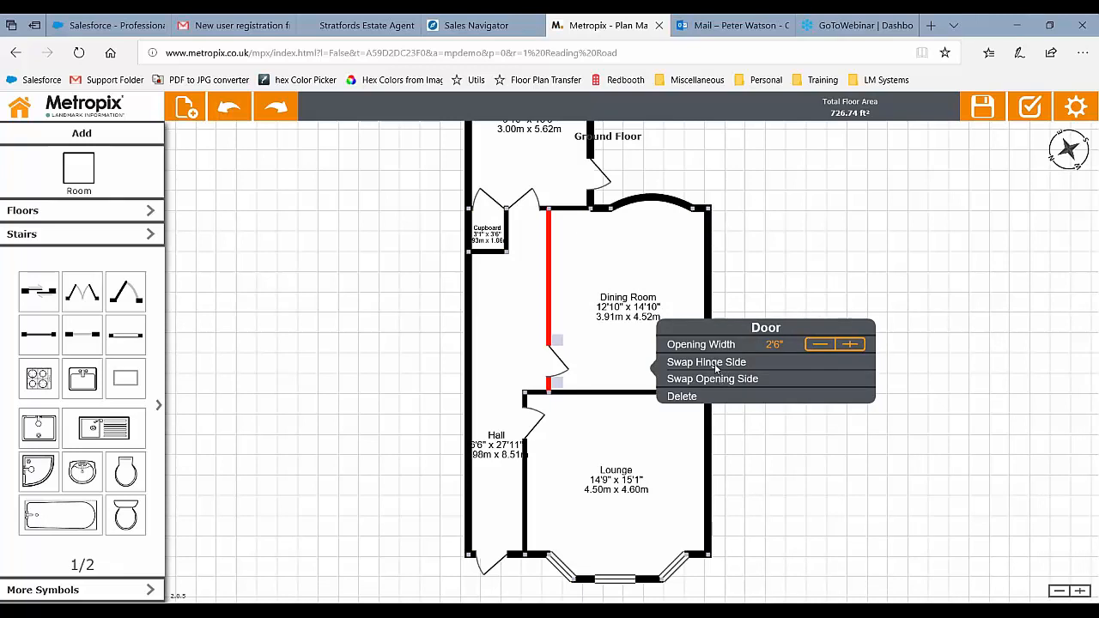
click(715, 364)
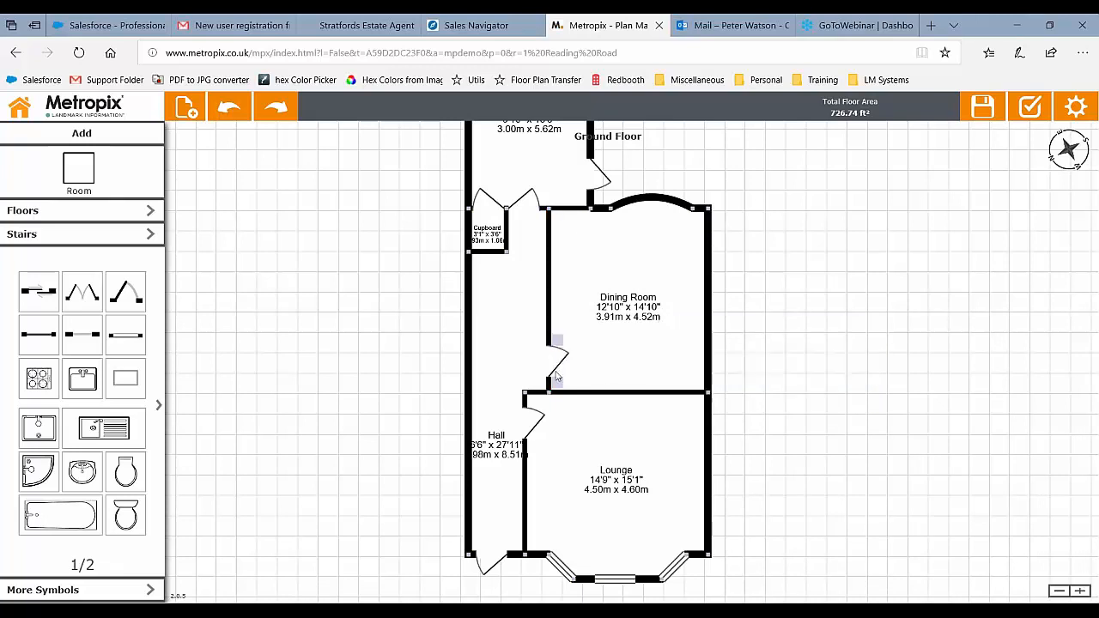
click(590, 176)
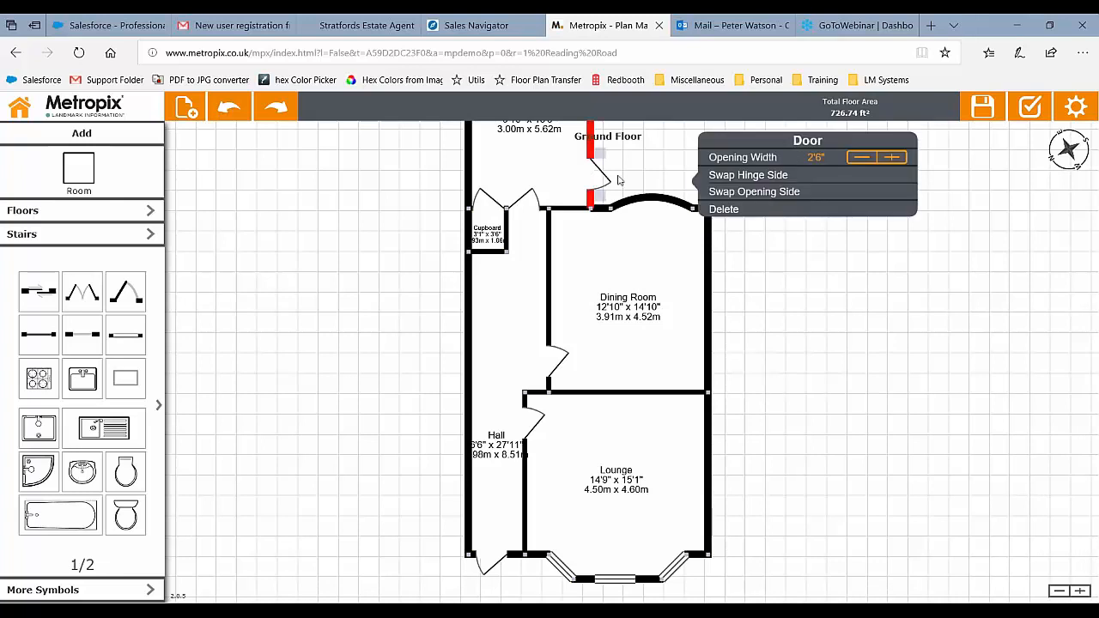
click(734, 192)
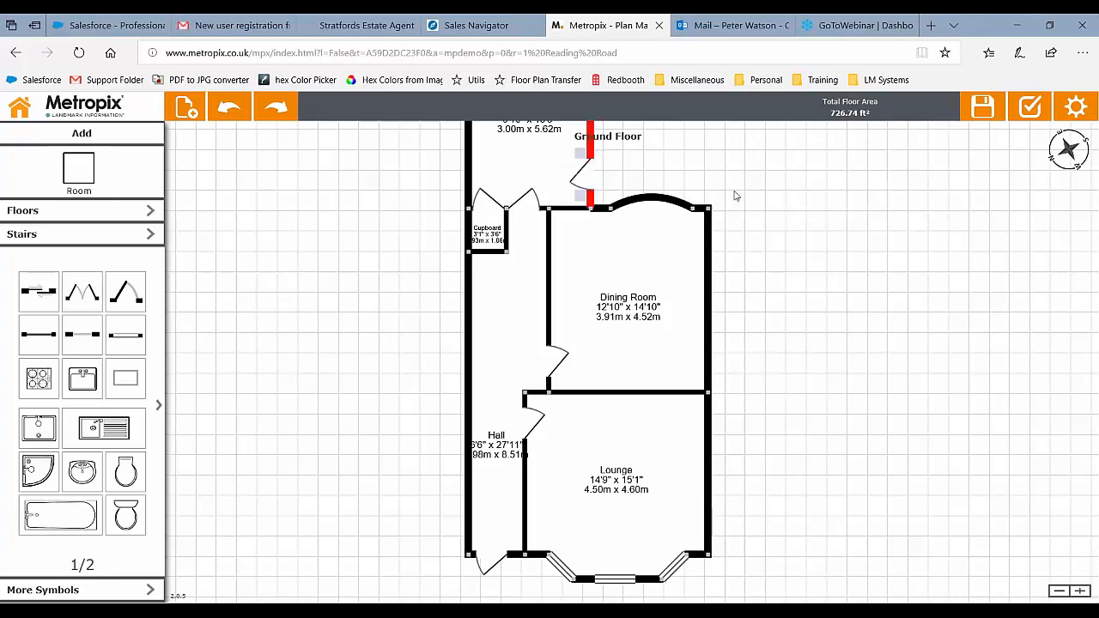
click(593, 176)
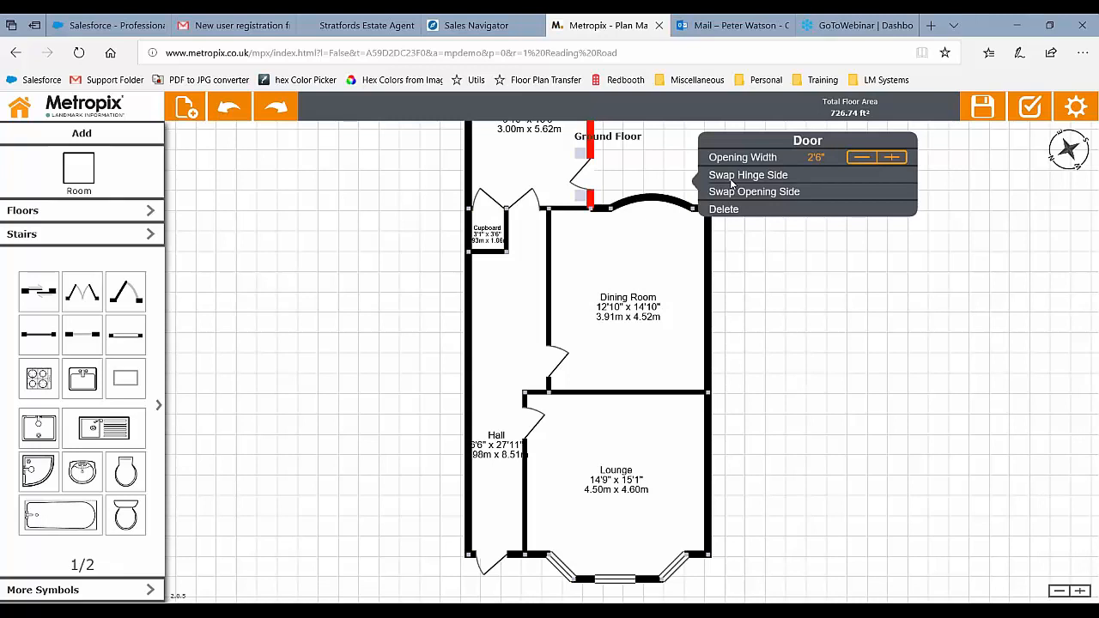
click(732, 183)
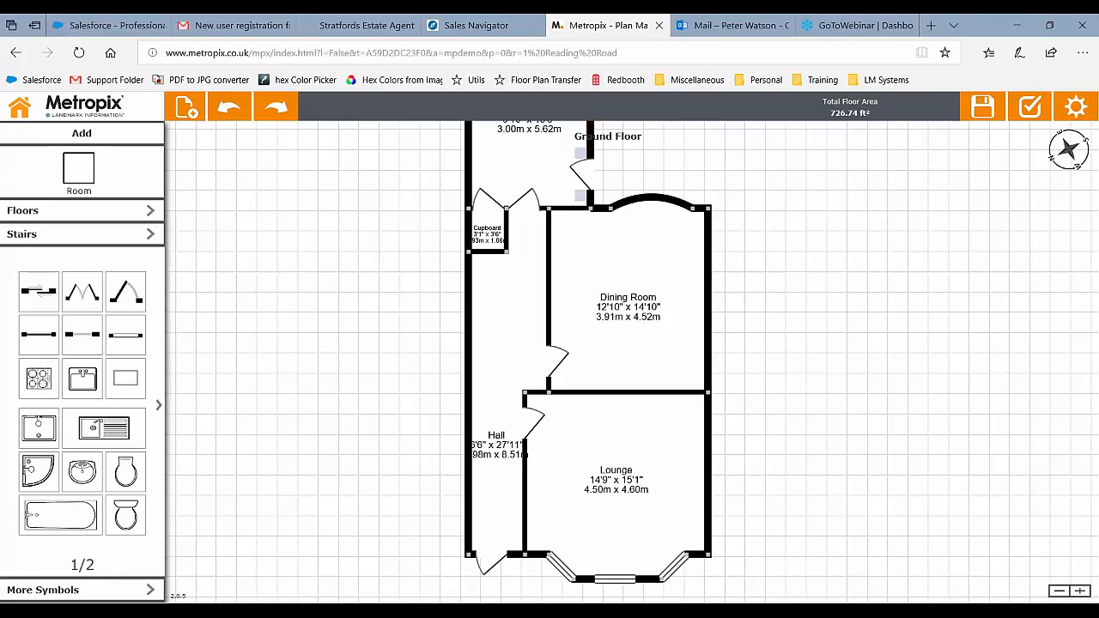
drag(849, 469, 866, 406)
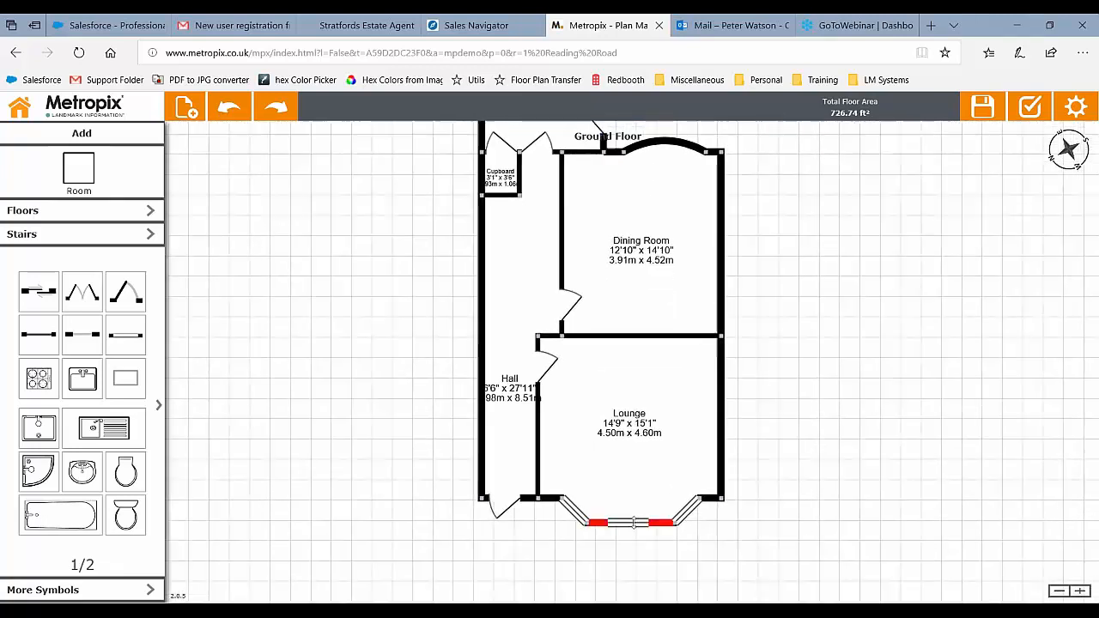
Replace the Lounge bay window with a new one widened to a 5'6" opening across the bay front
click(633, 522)
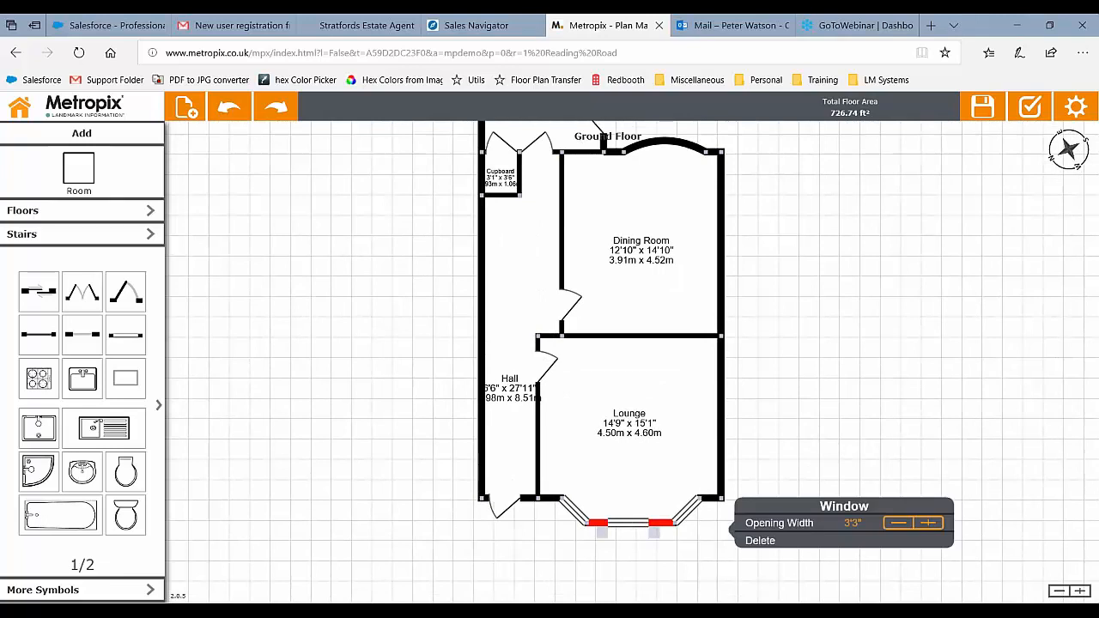
click(761, 540)
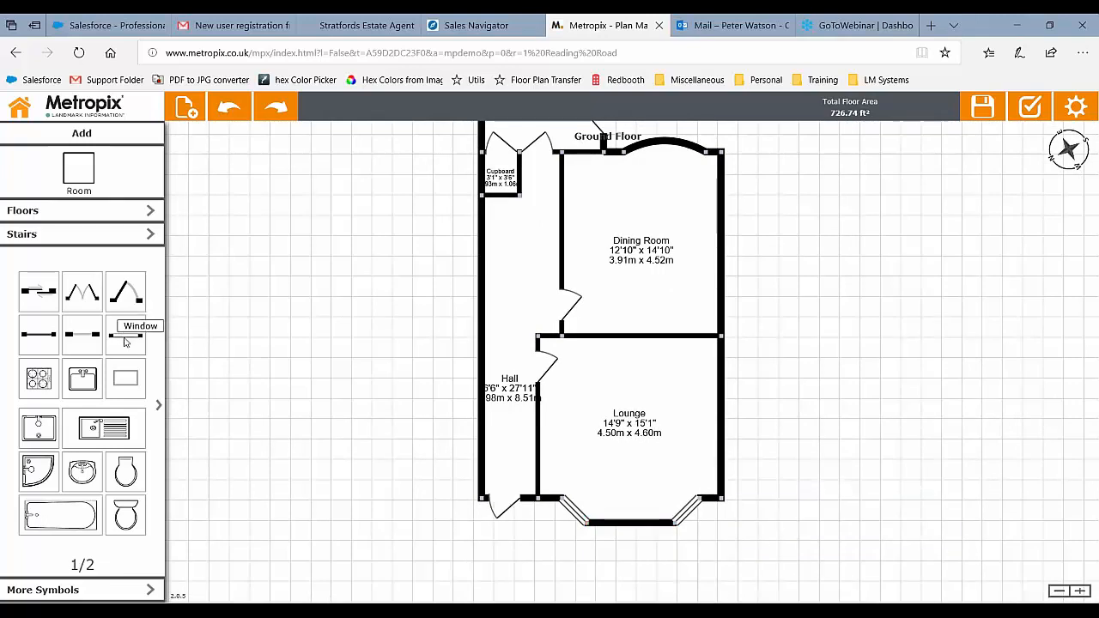
drag(142, 331, 599, 539)
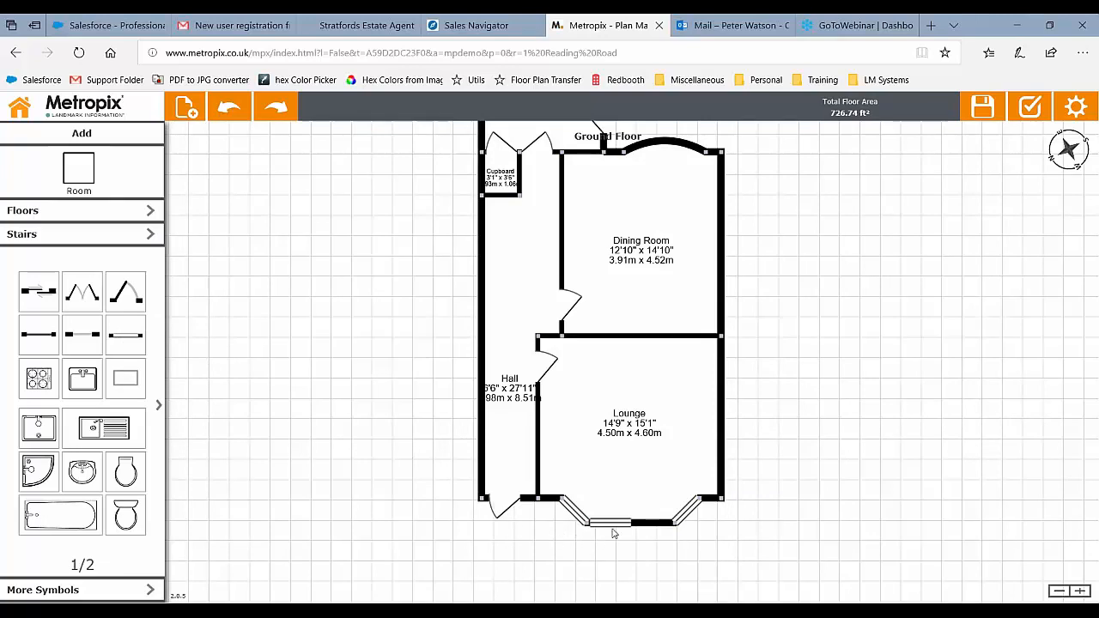
click(616, 523)
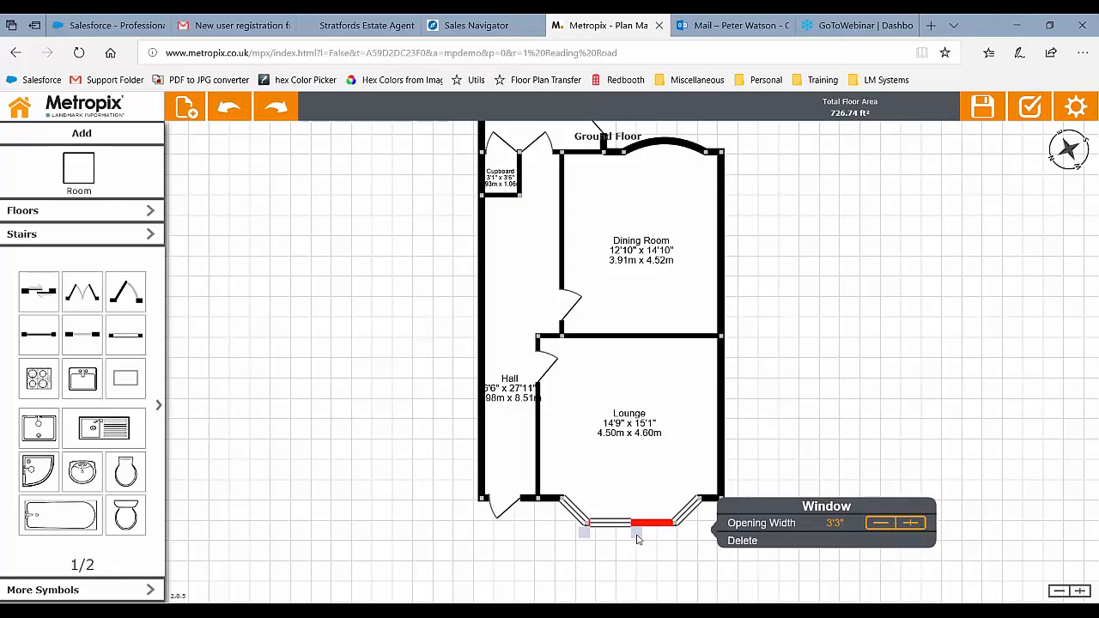
drag(637, 539, 650, 538)
drag(659, 539, 683, 537)
click(358, 481)
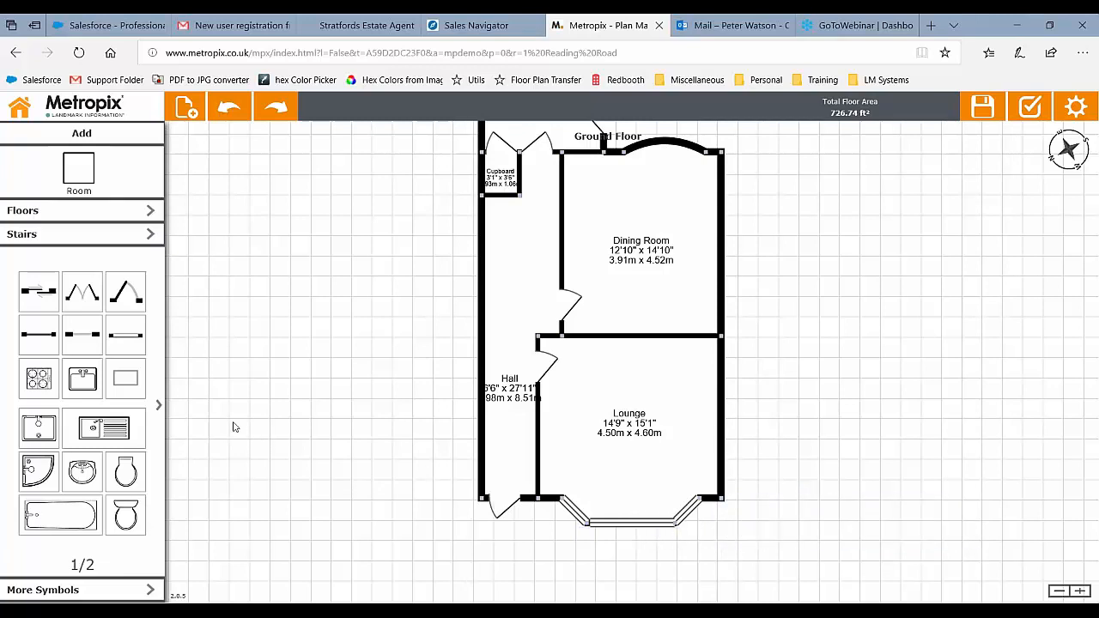
click(159, 406)
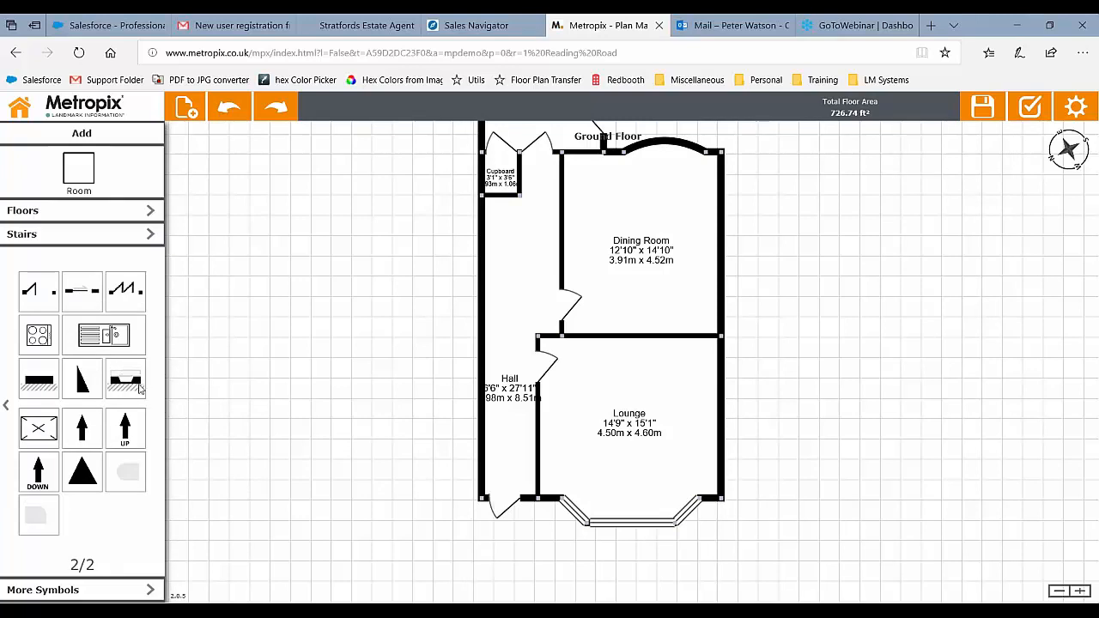
Set a resized fireplace into the Lounge's right wall and another into the Dining Room's right wall
drag(125, 383, 718, 420)
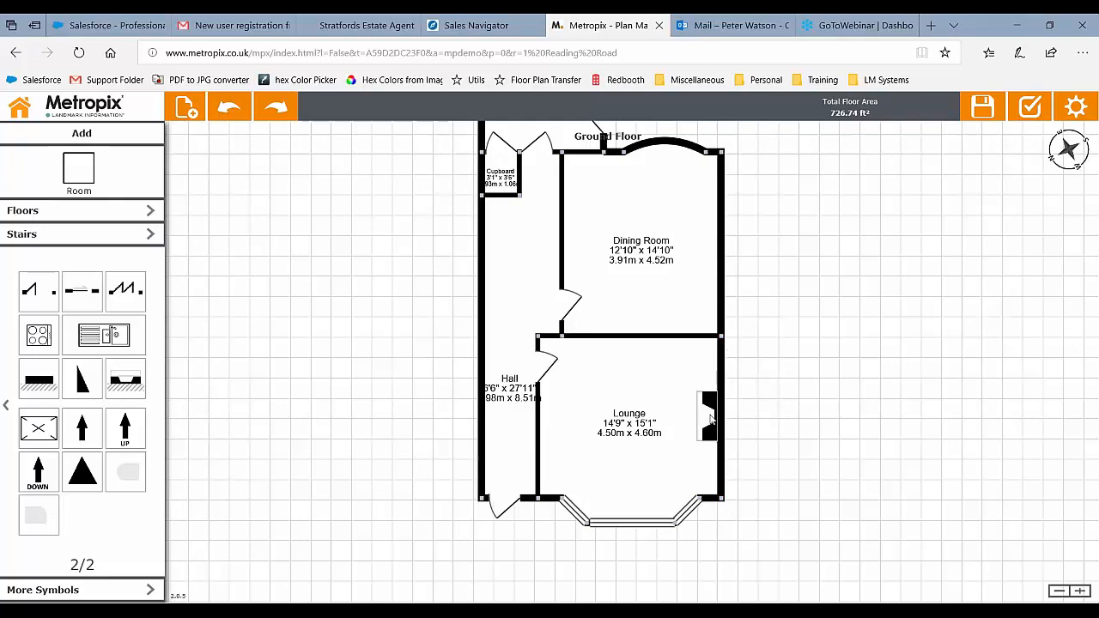
click(711, 418)
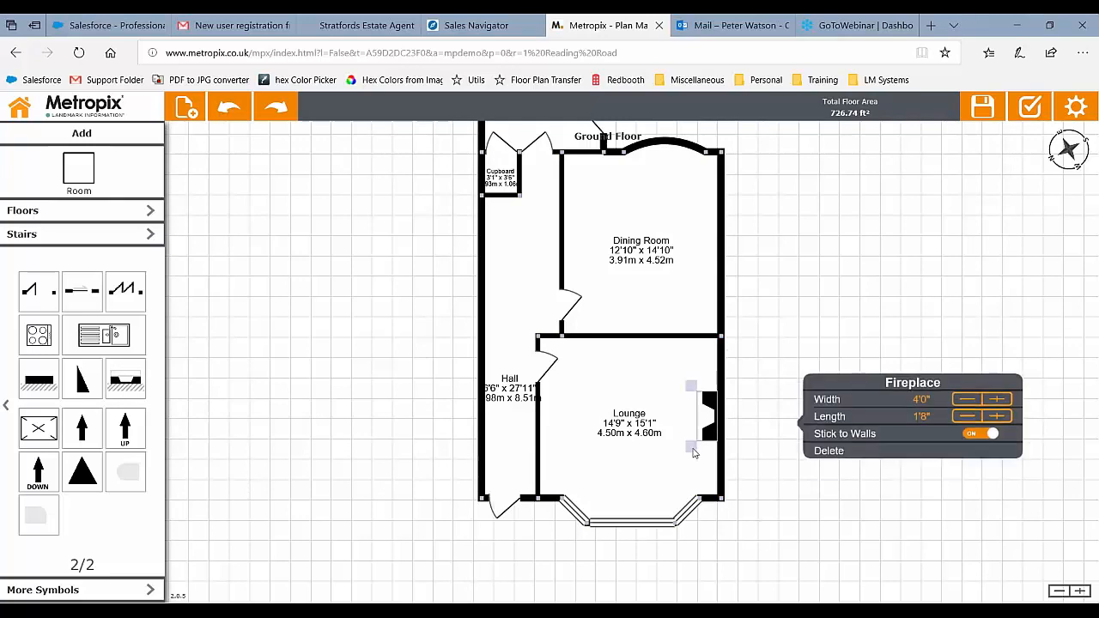
mouse_move(694, 451)
mouse_down()
mouse_move(648, 501)
mouse_move(699, 448)
mouse_up()
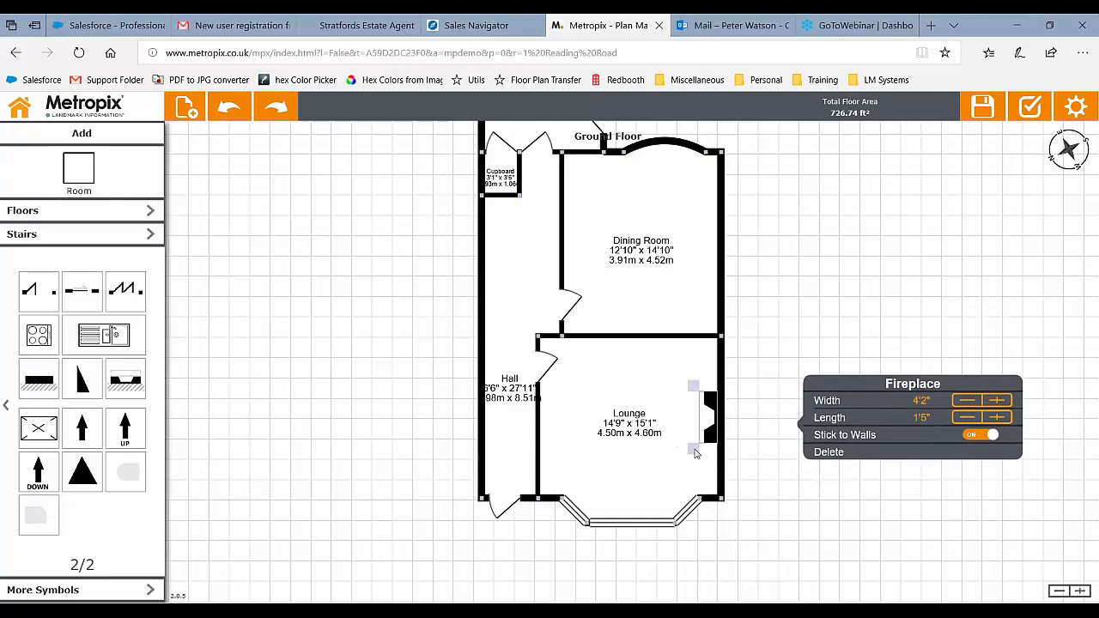
click(681, 469)
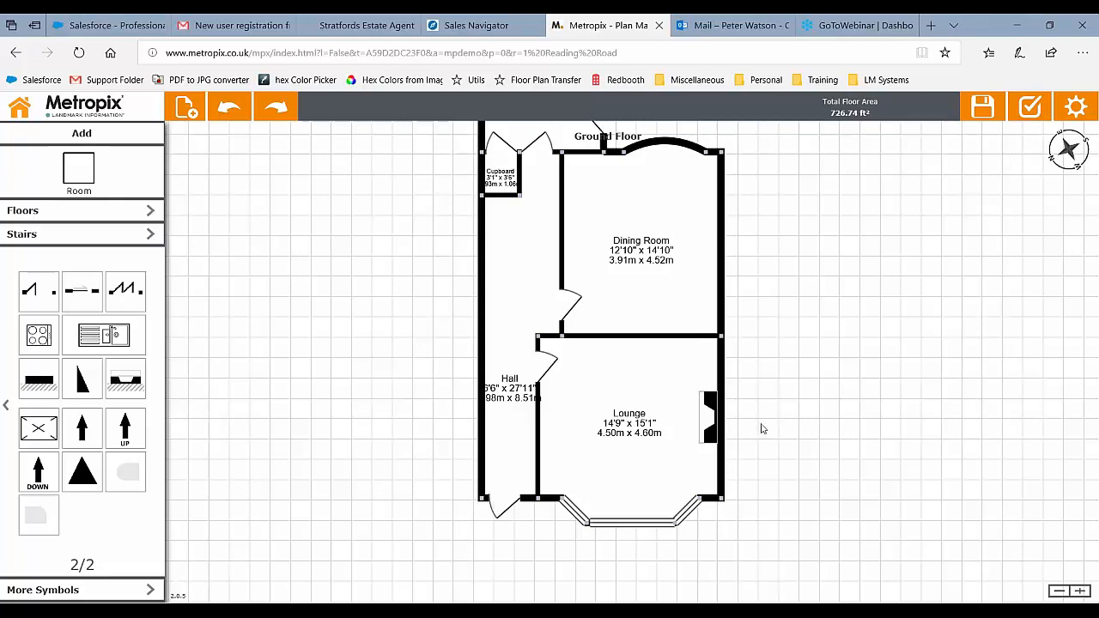
drag(709, 421, 706, 386)
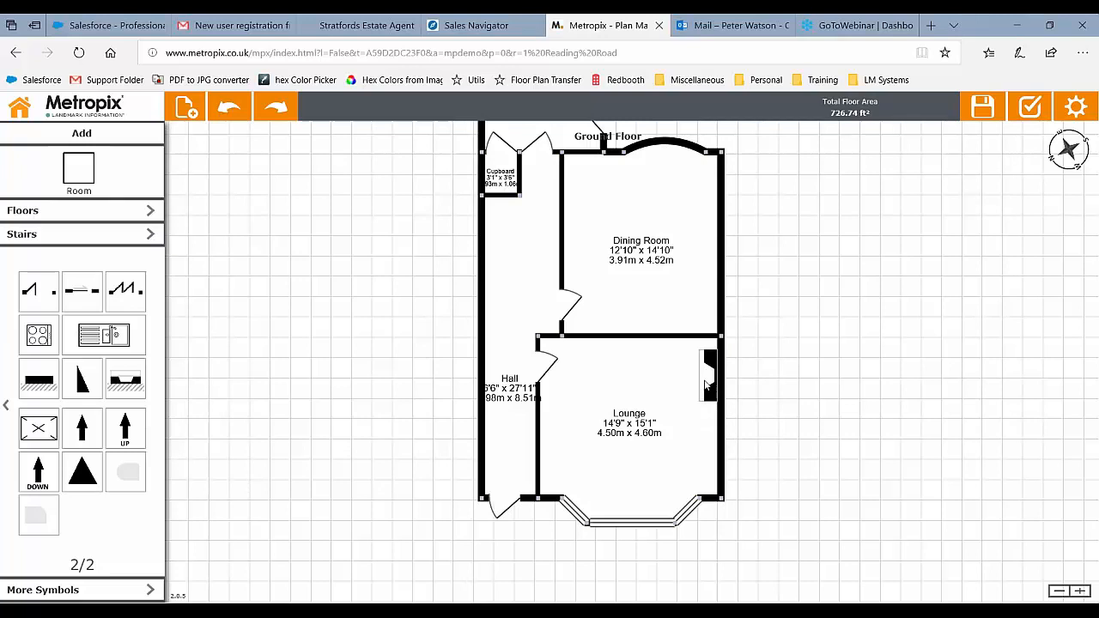
click(229, 109)
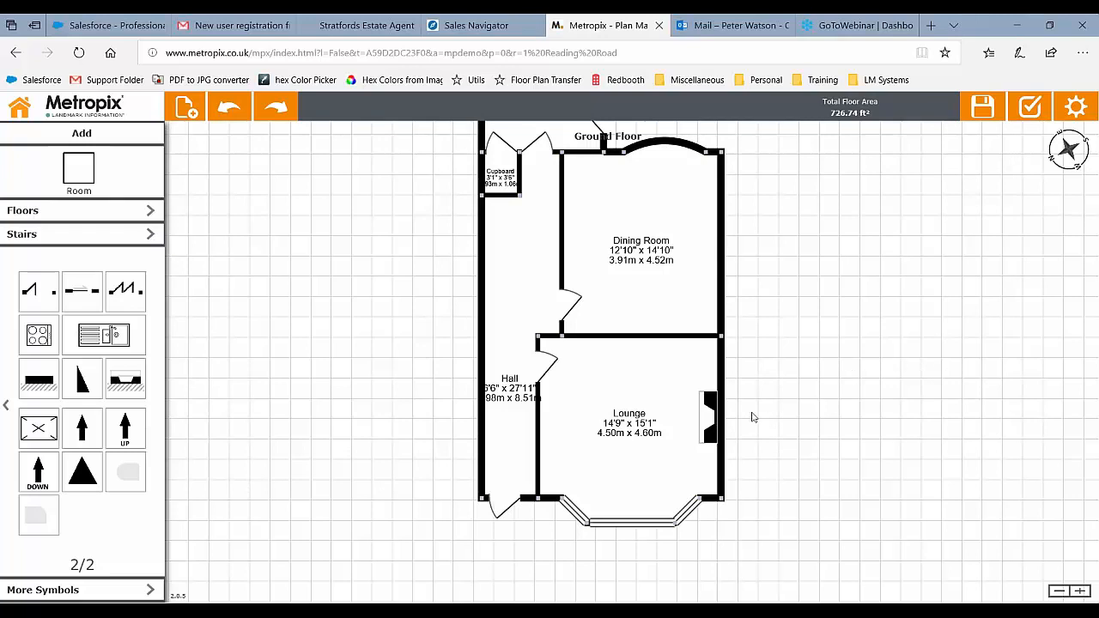
drag(712, 421, 704, 248)
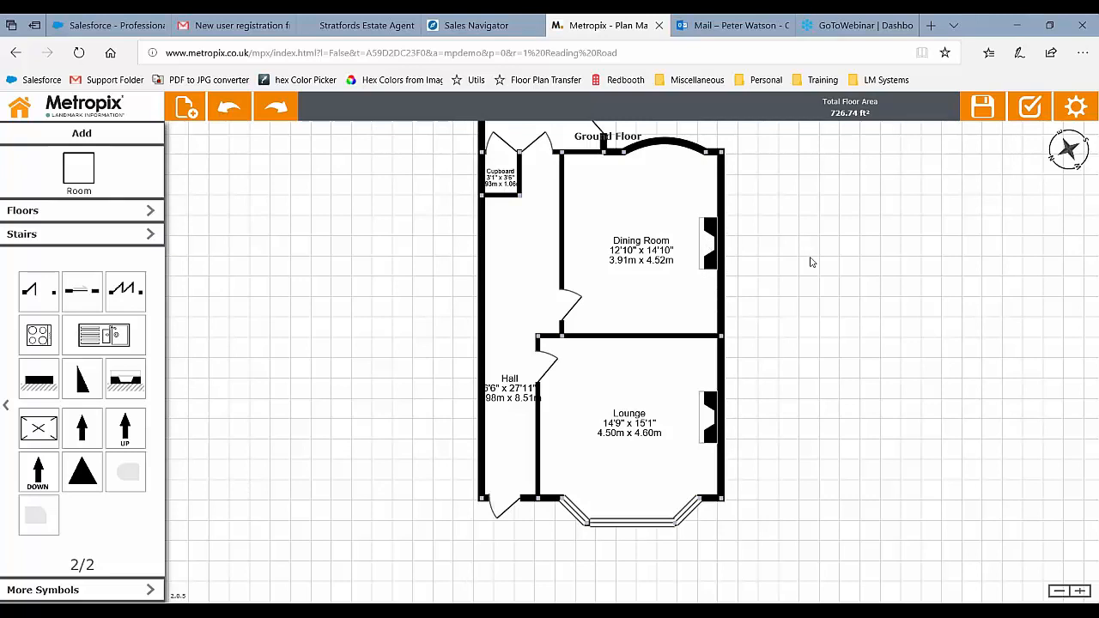
drag(811, 262, 785, 427)
Fit a window across the Dining Room's curved bay, widened to 5'8"
click(5, 404)
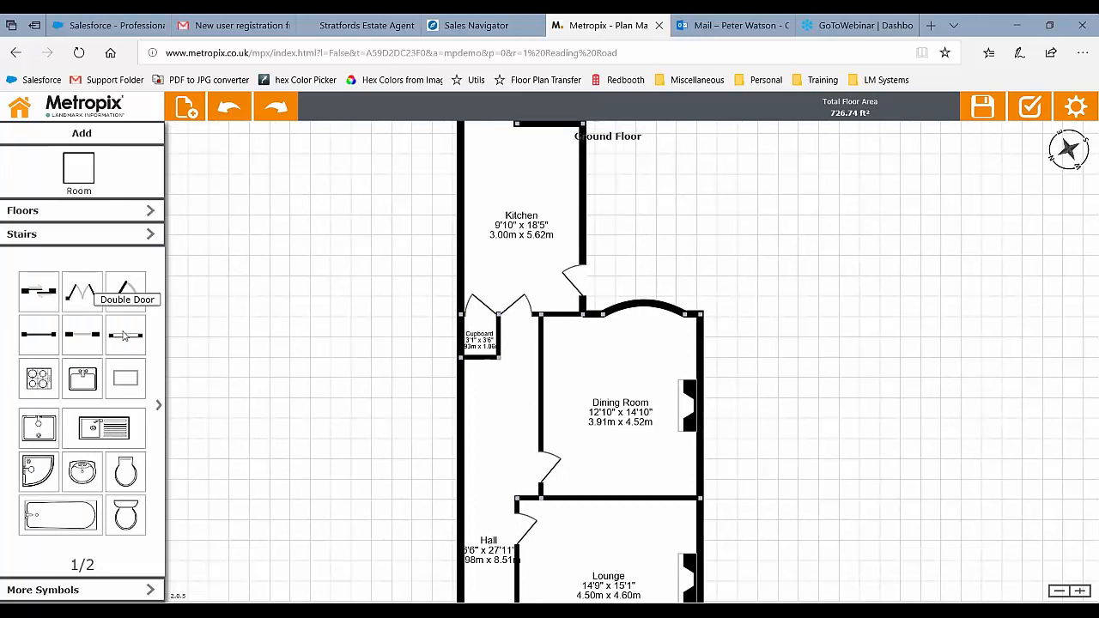
drag(124, 336, 619, 321)
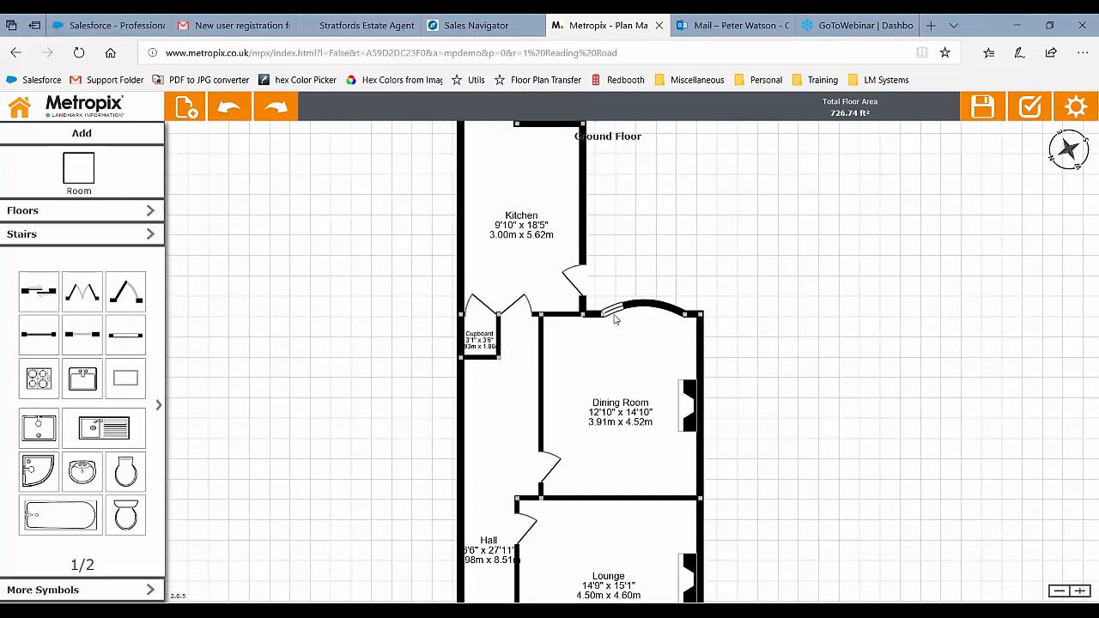
click(614, 317)
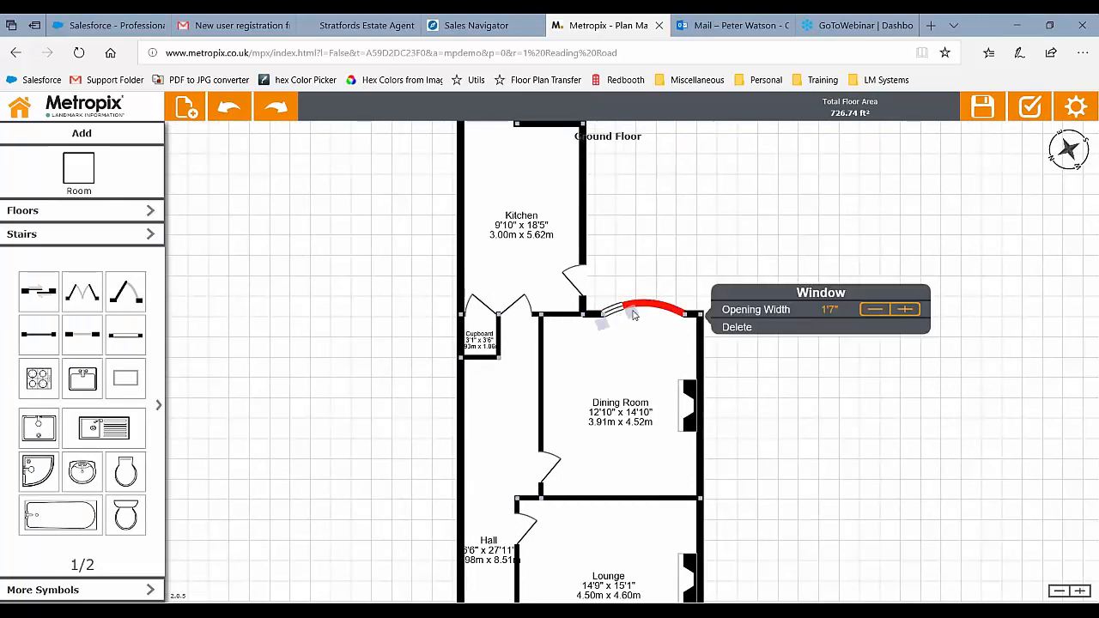
drag(633, 315, 678, 296)
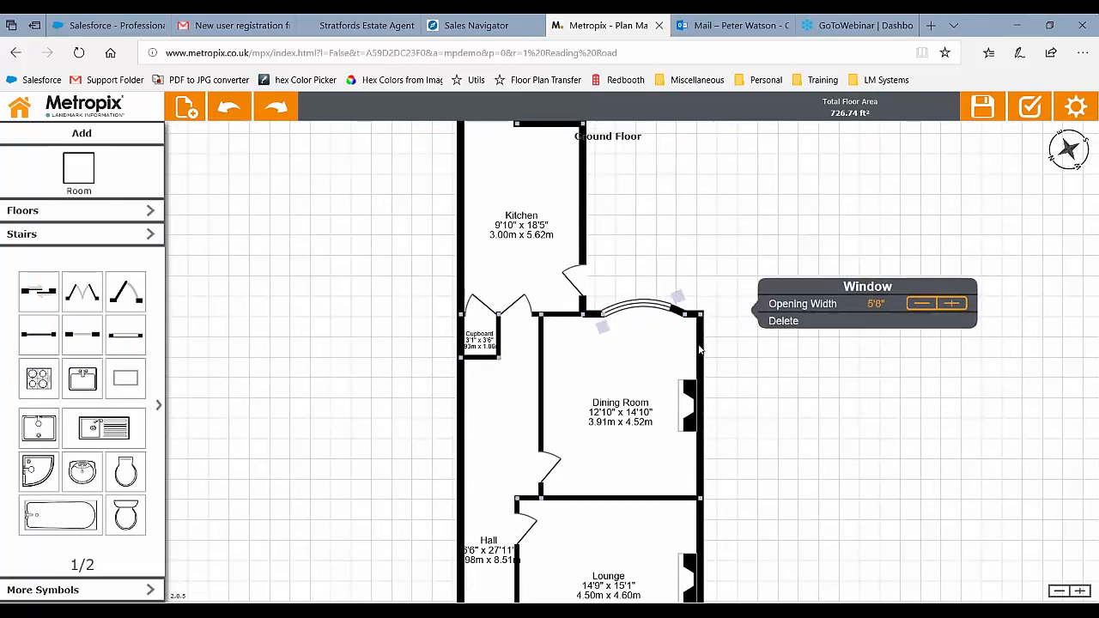
click(756, 380)
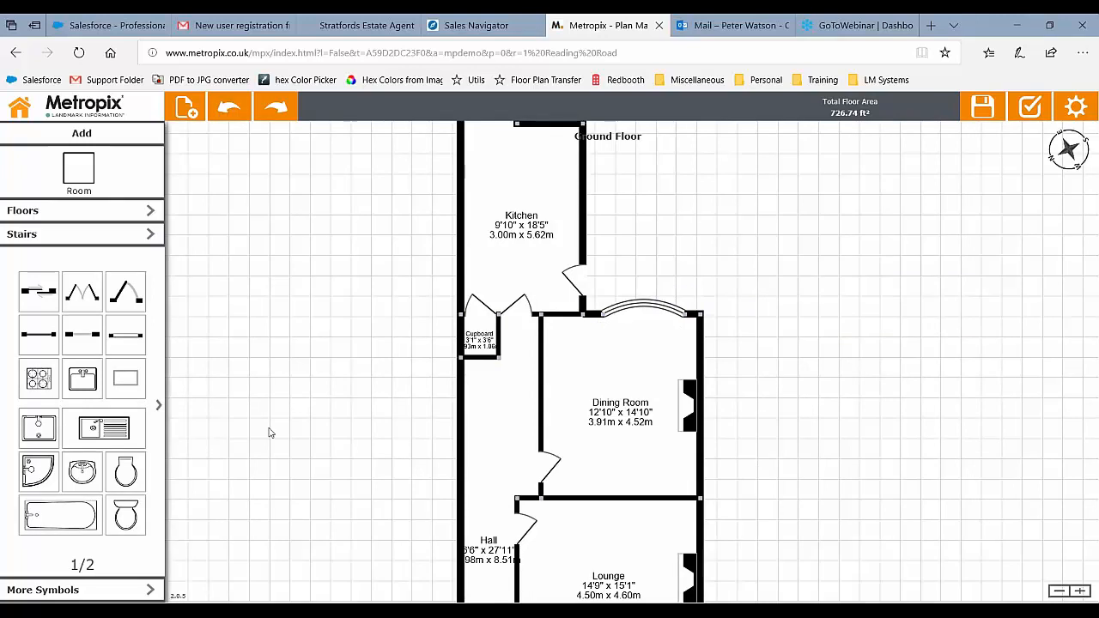
Add a window on the Kitchen's right wall and base-unit worktops, one widened to 4'8"
drag(142, 353, 612, 202)
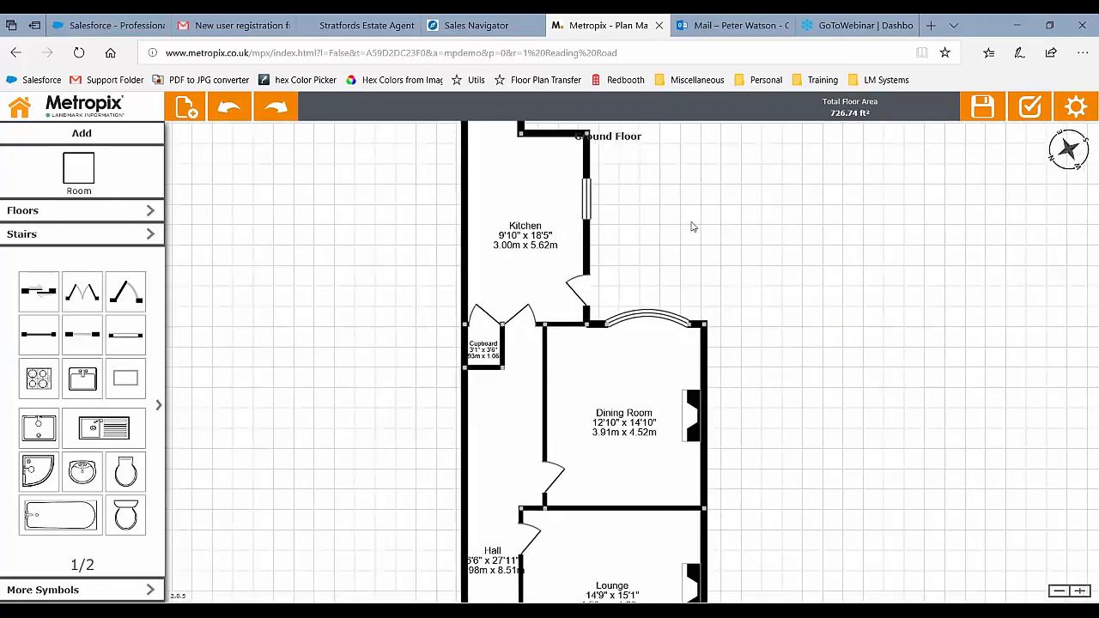
drag(122, 386, 524, 187)
click(572, 175)
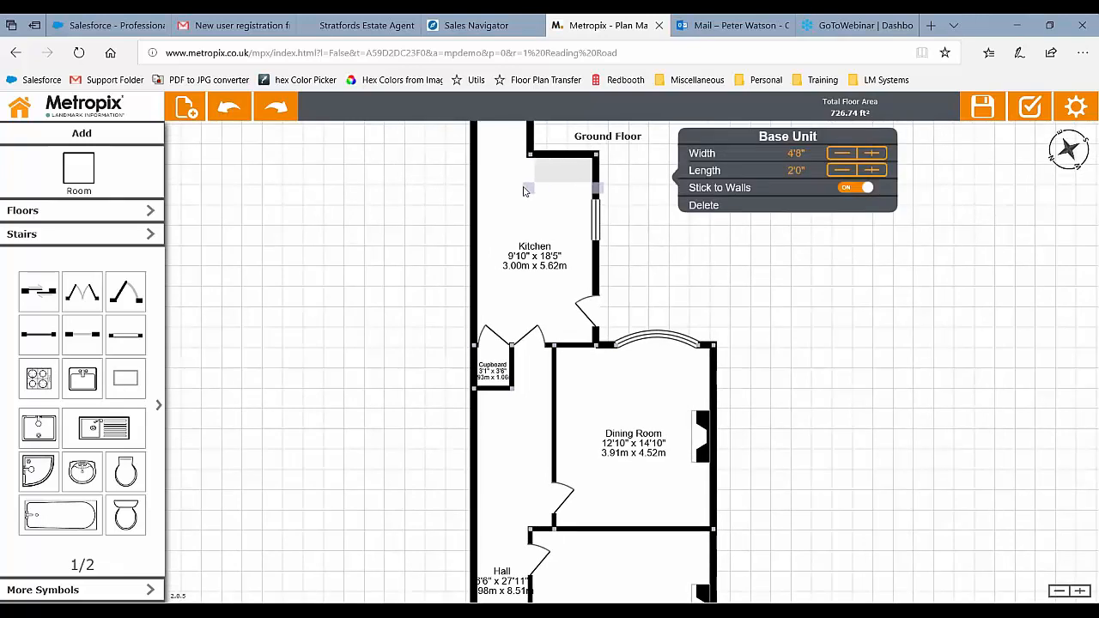
click(519, 192)
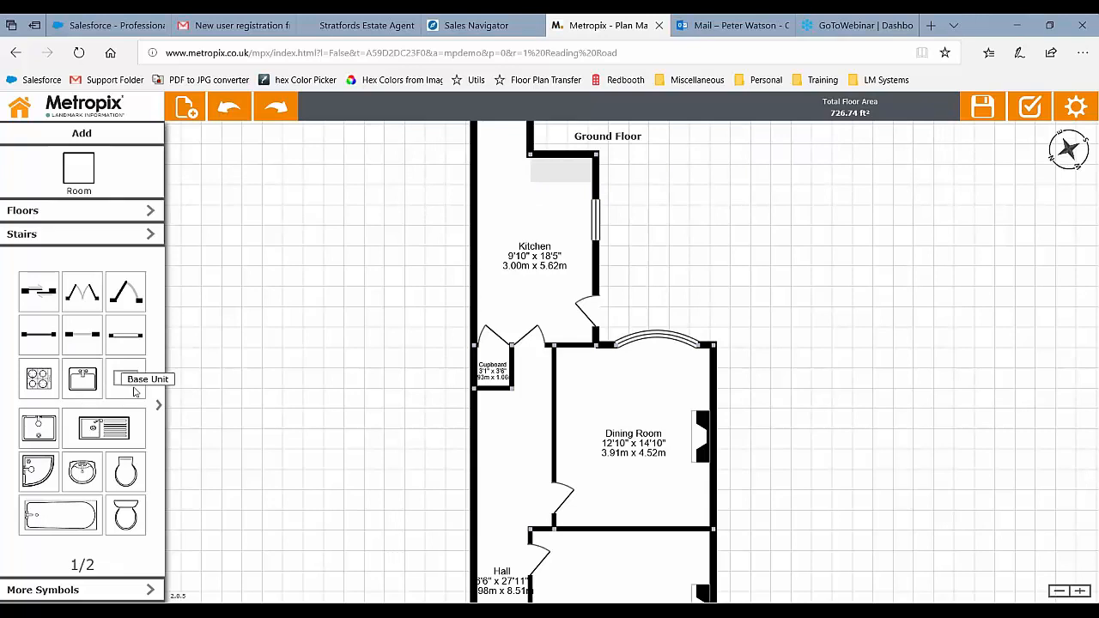
drag(135, 392, 558, 297)
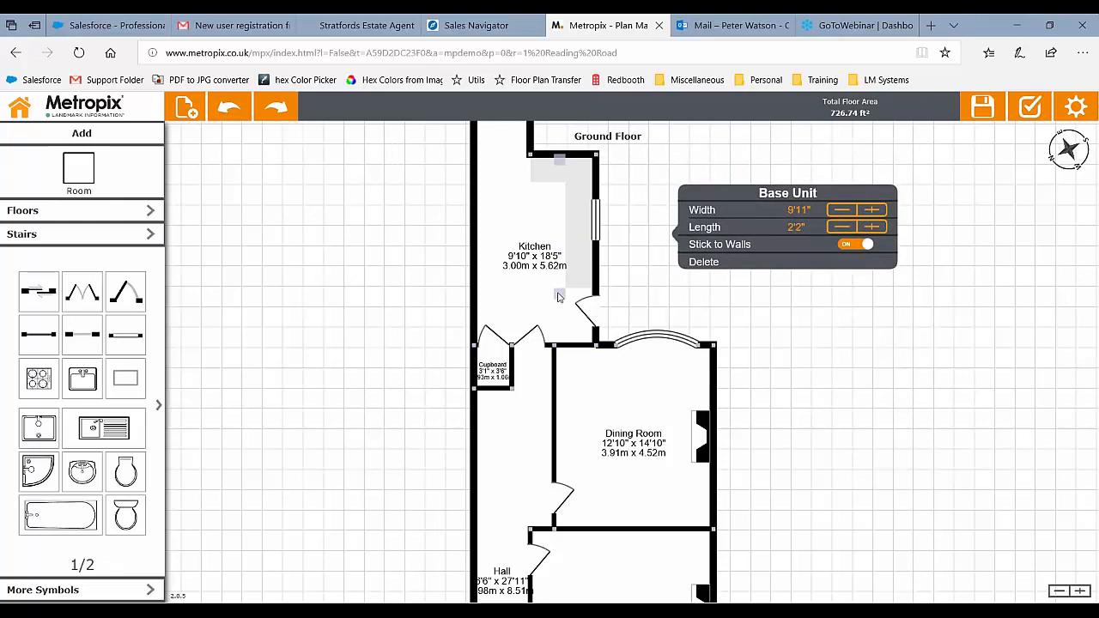
Lengthen the kitchen worktop down the right wall, then add a Sink With Drainer and a Standard Gas Hob
click(558, 297)
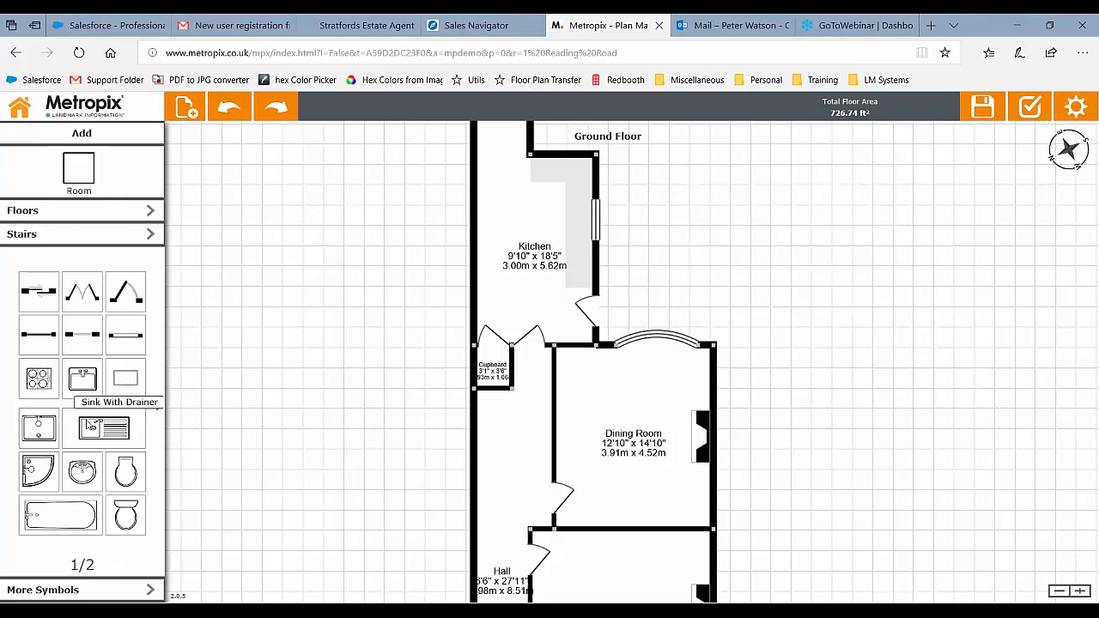
drag(91, 425, 580, 225)
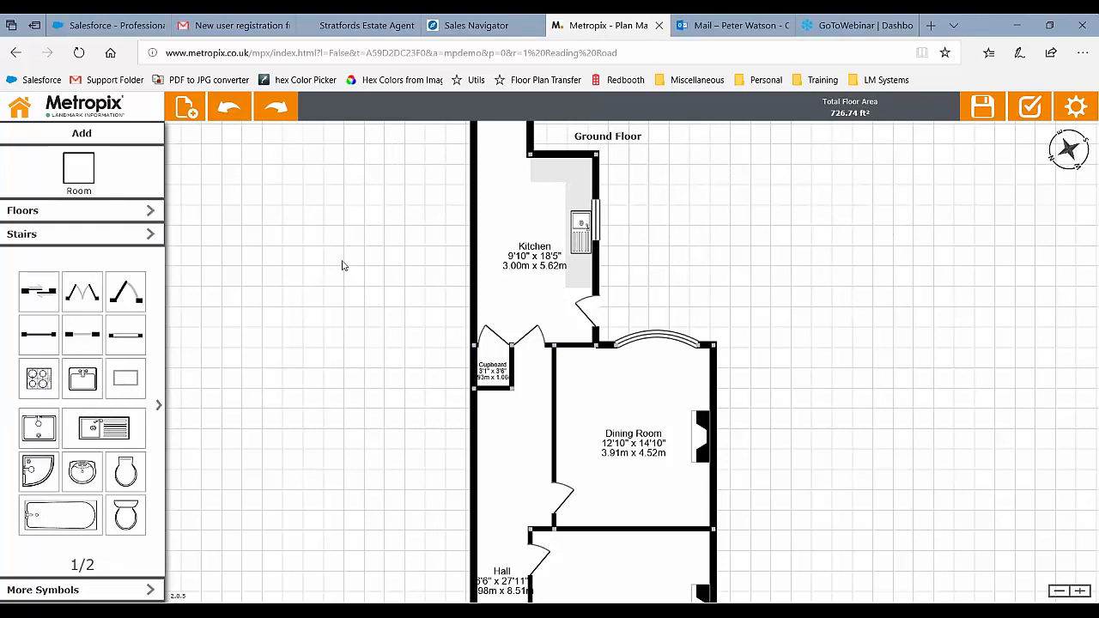
drag(43, 383, 553, 171)
drag(915, 420, 948, 303)
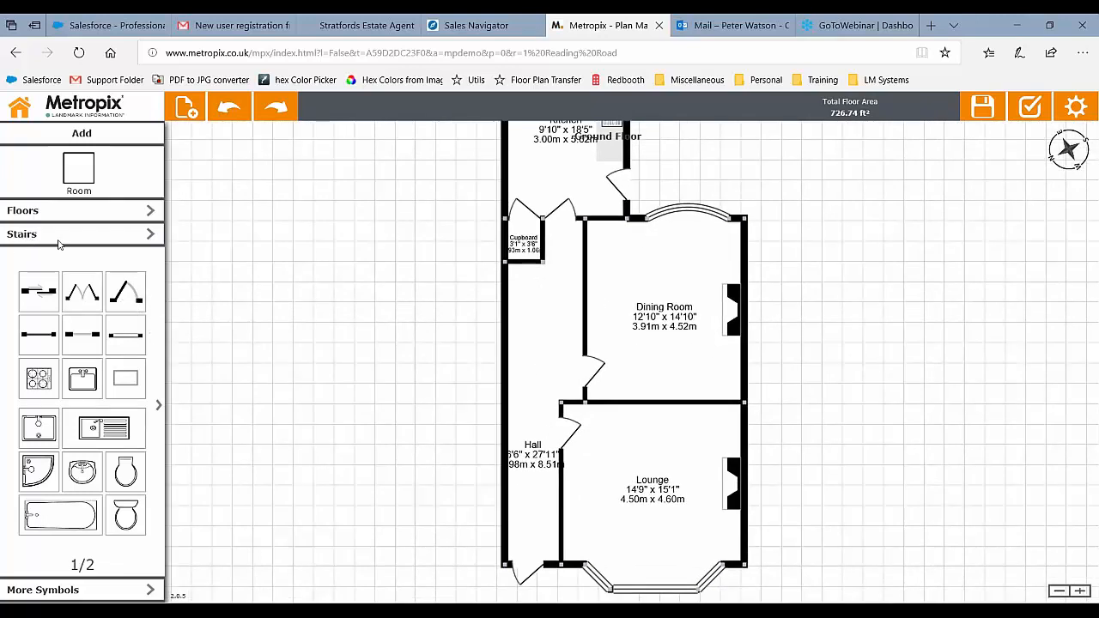
Try a straight staircase beside the hall wall, resize it, then delete it
click(49, 240)
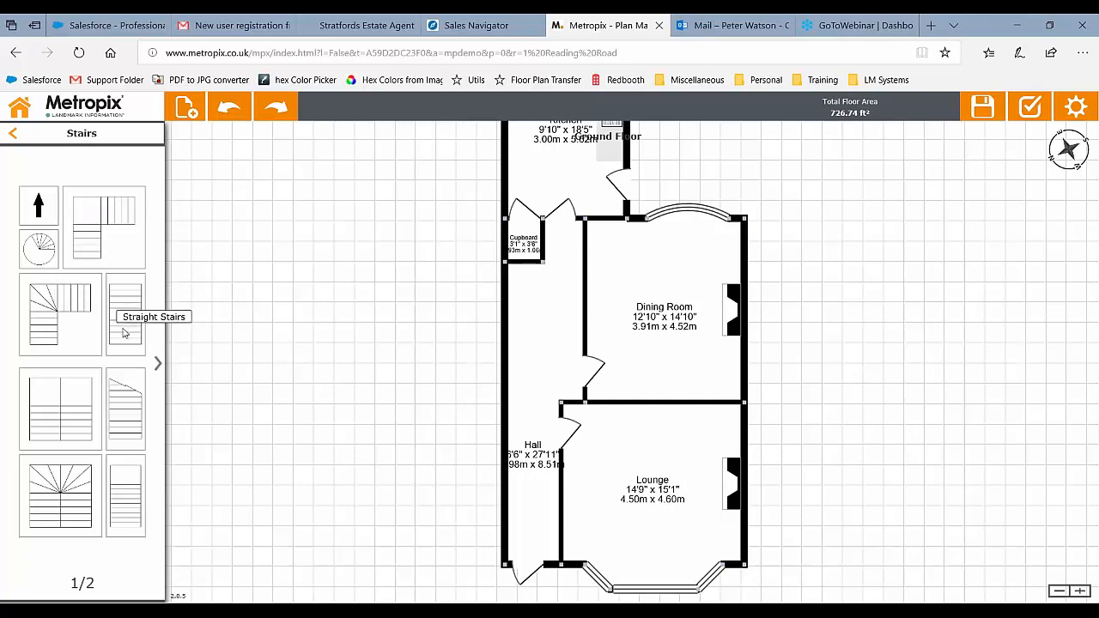
drag(125, 326, 521, 320)
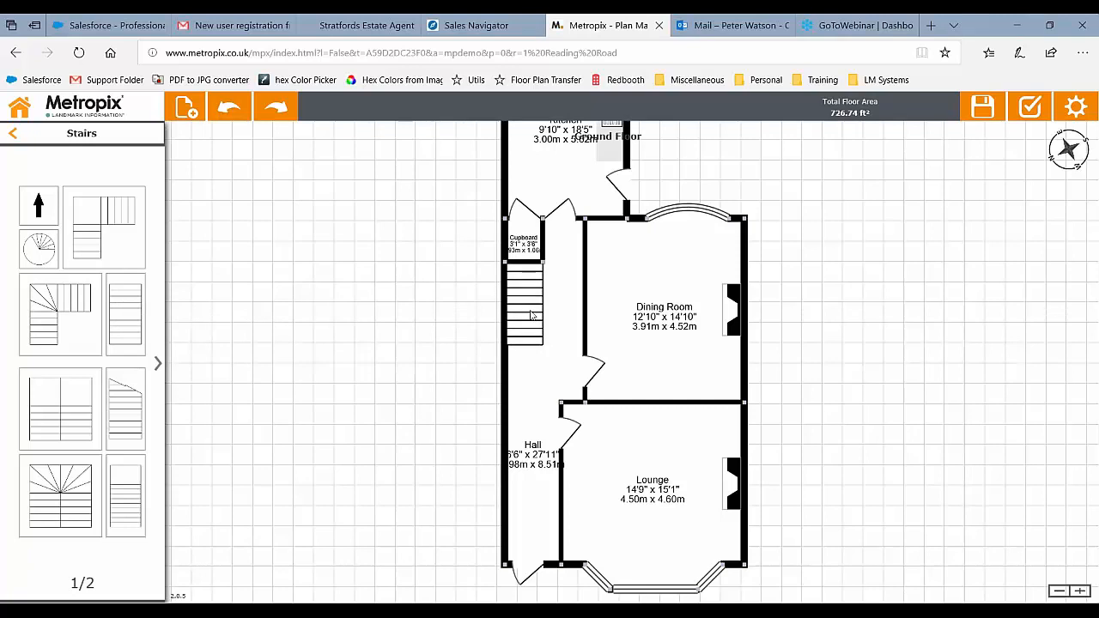
click(532, 316)
mouse_move(551, 359)
mouse_down()
mouse_move(606, 396)
mouse_move(570, 404)
mouse_move(552, 378)
mouse_up()
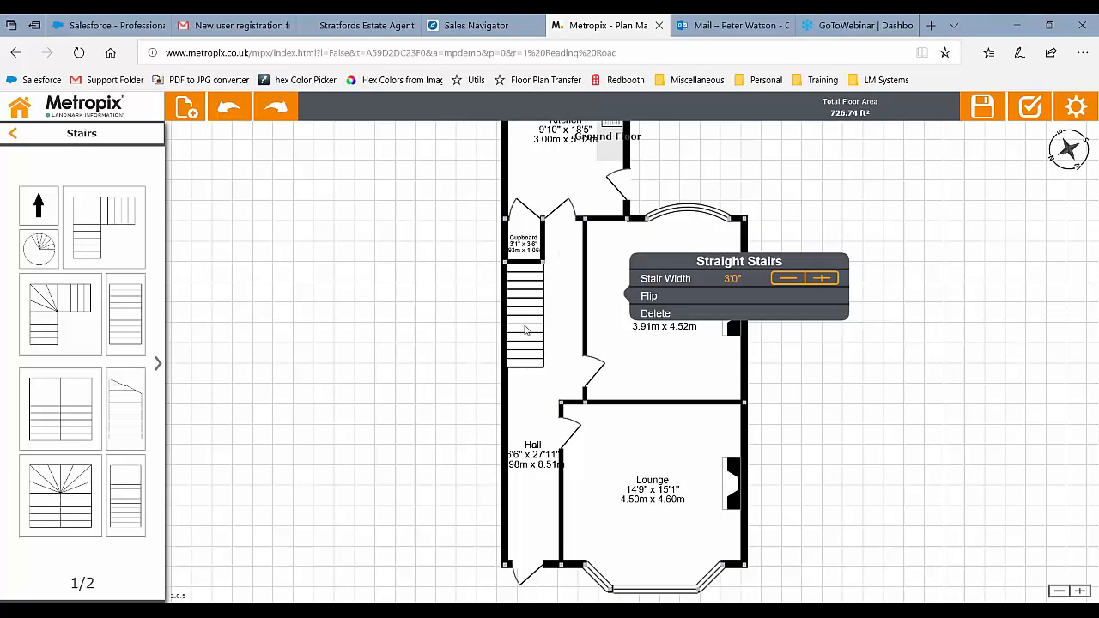
click(655, 313)
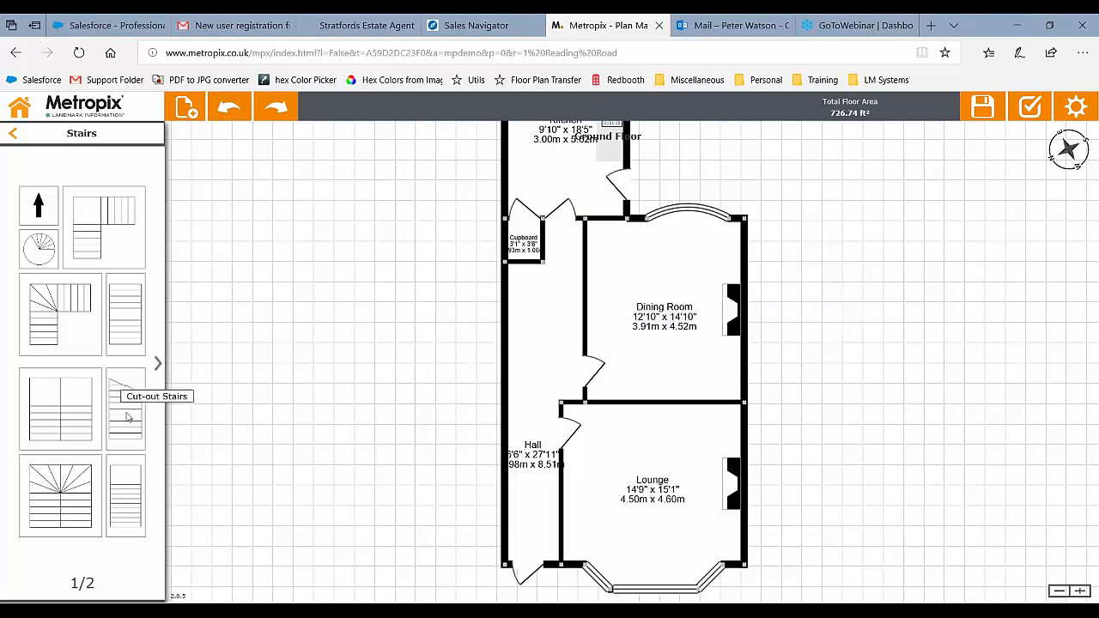
Place Cut-out Stairs in the hall below the cupboard and set their width to 3'0"
drag(168, 396, 525, 305)
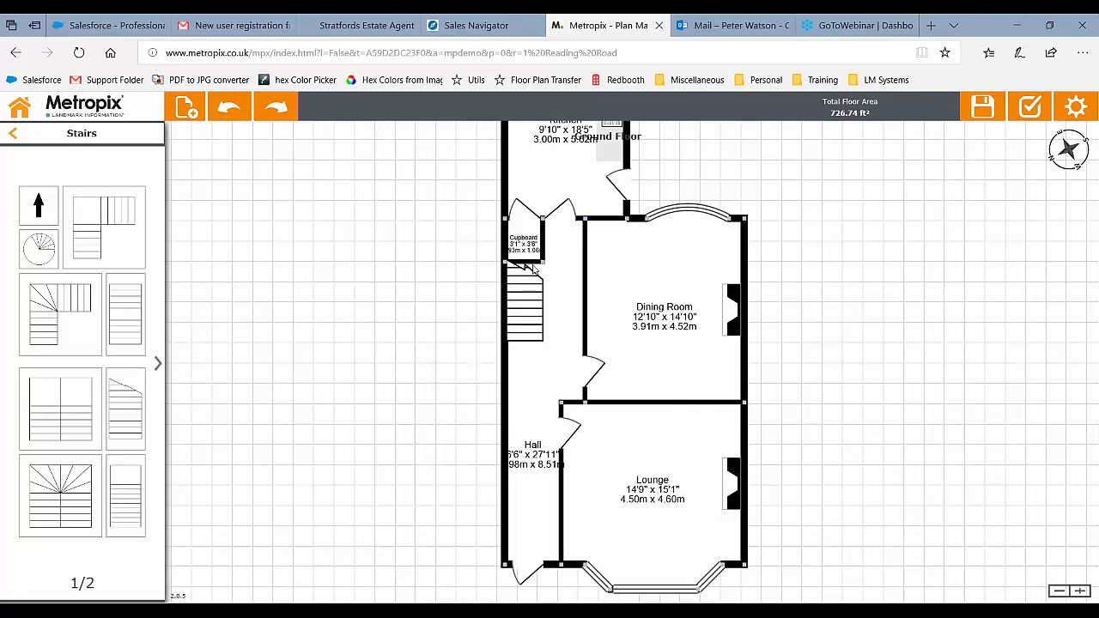
click(533, 341)
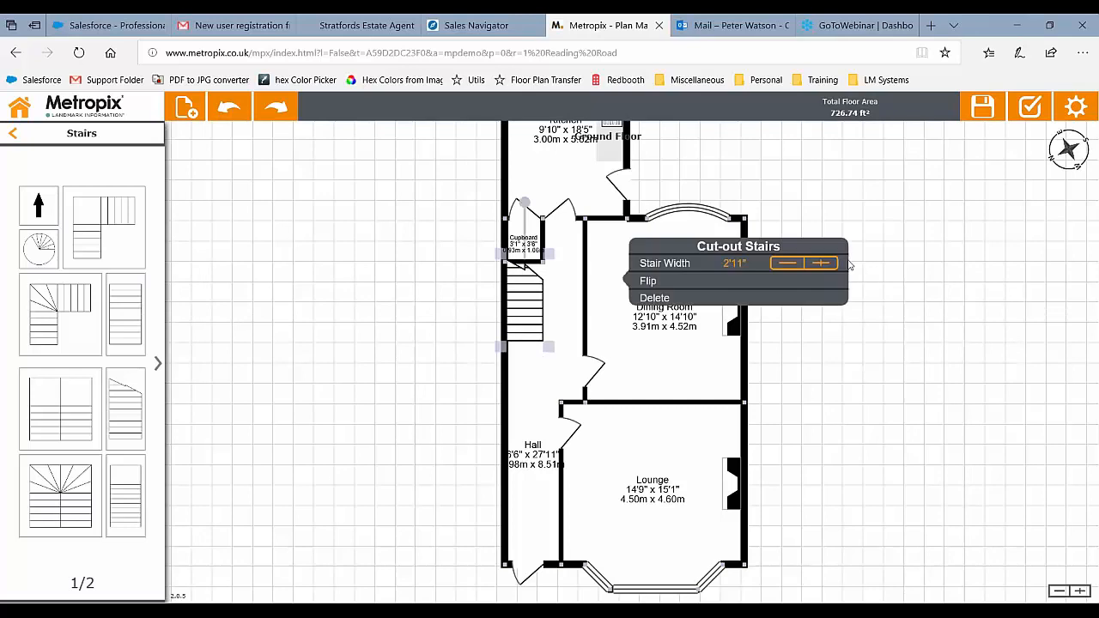
click(823, 263)
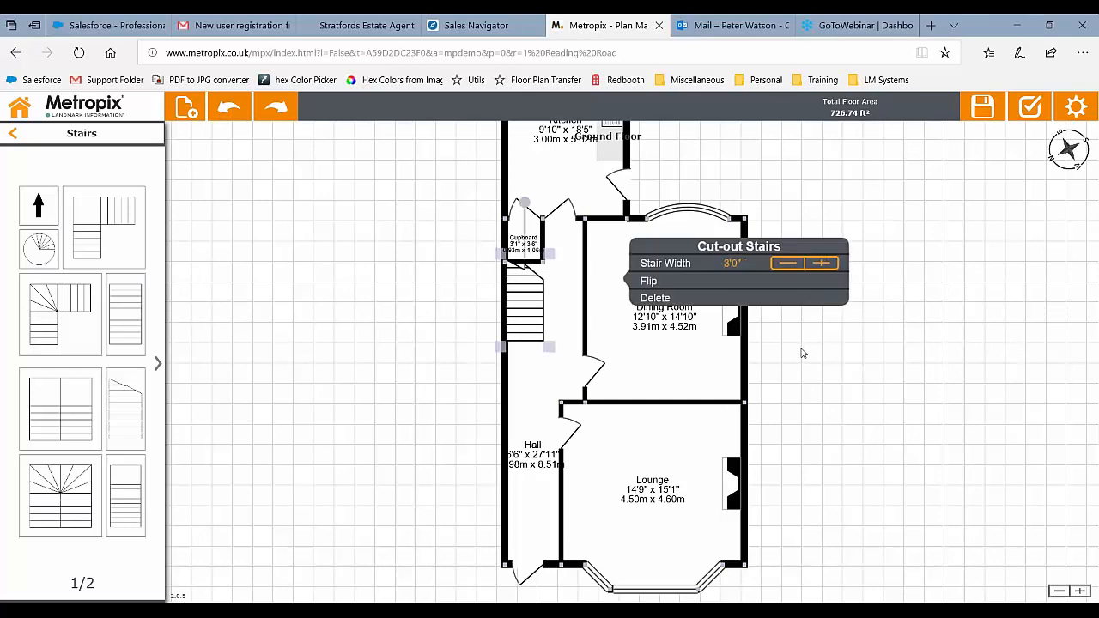
click(807, 356)
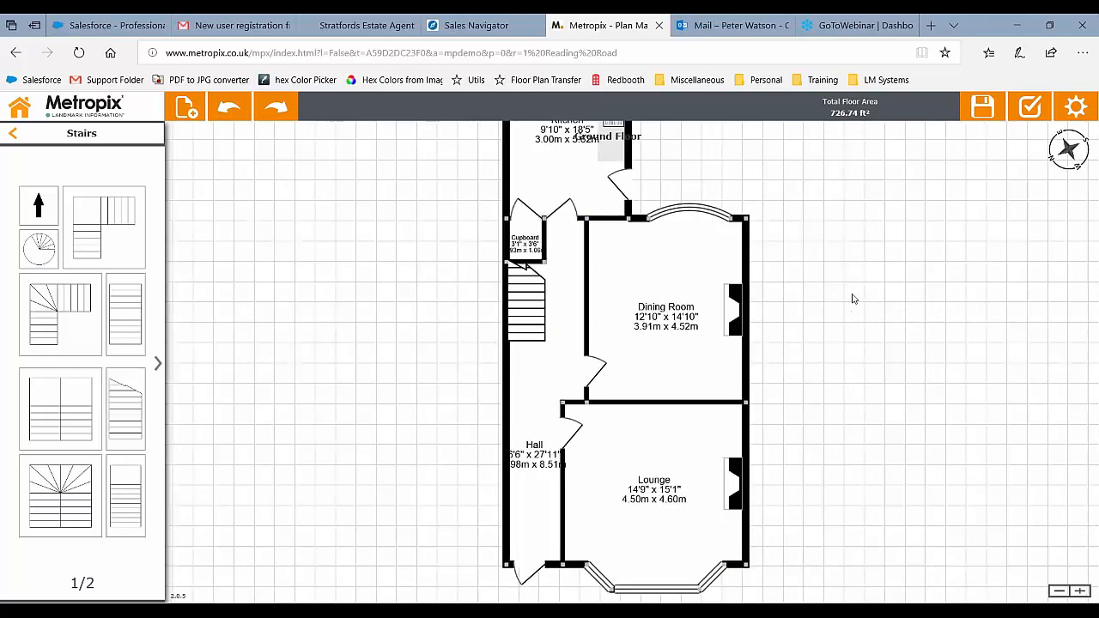
scroll(852, 298, up, 2)
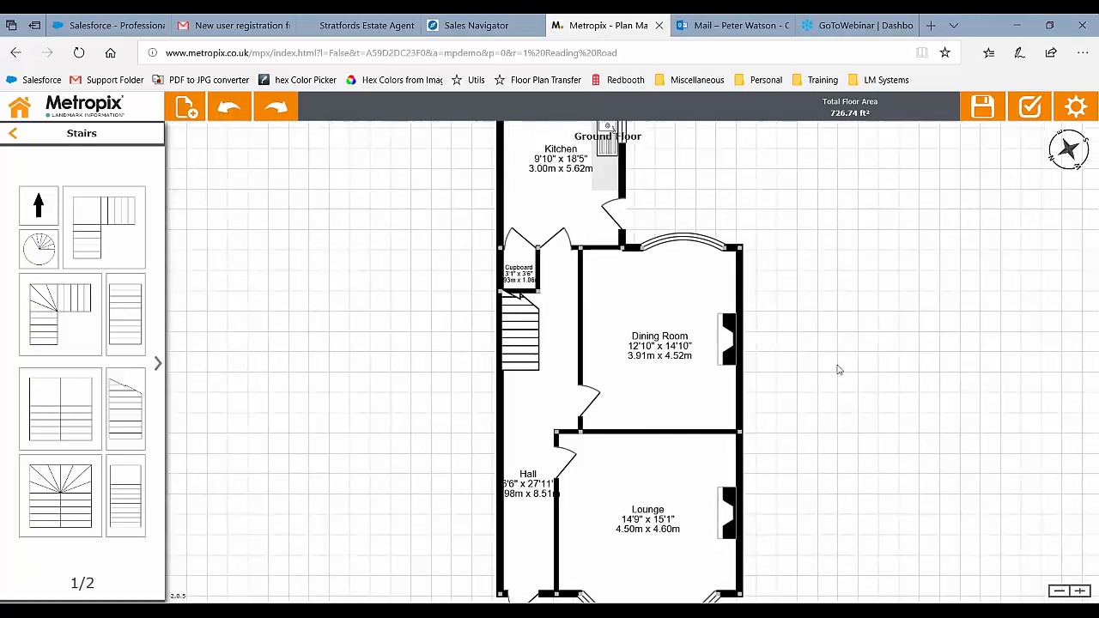
scroll(833, 382, up, 3)
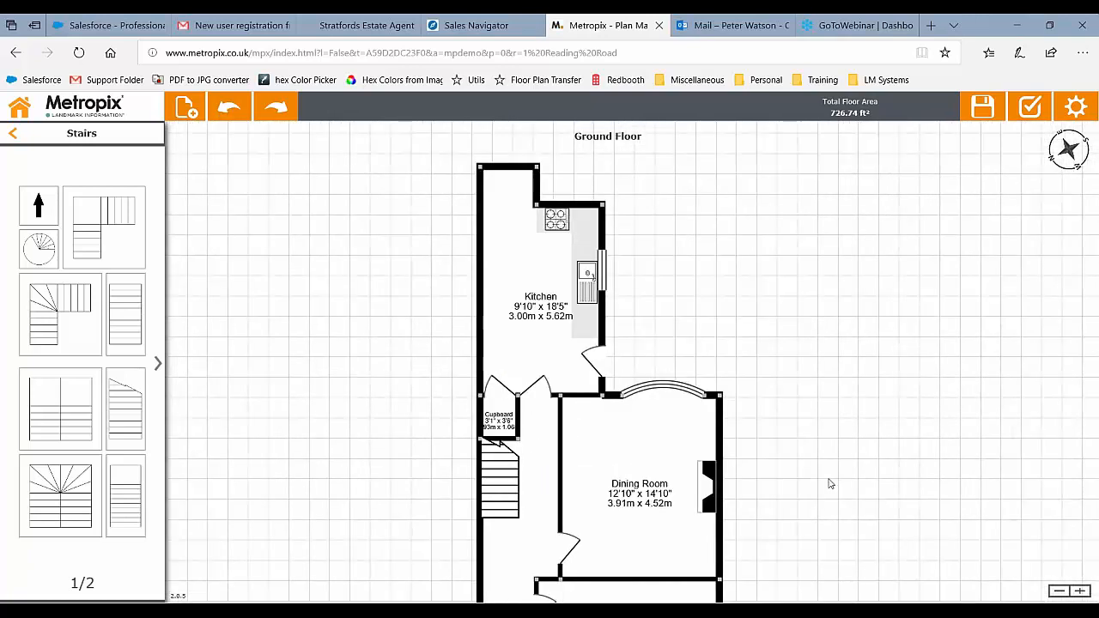
scroll(852, 481, down, 1)
scroll(854, 378, down, 2)
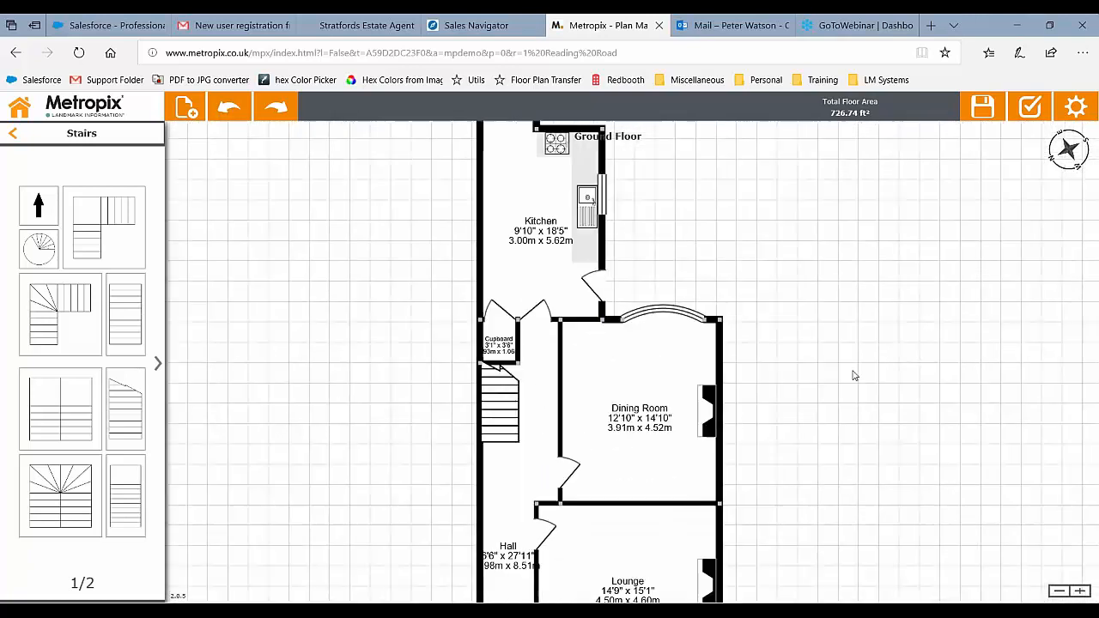
scroll(853, 375, down, 3)
click(13, 133)
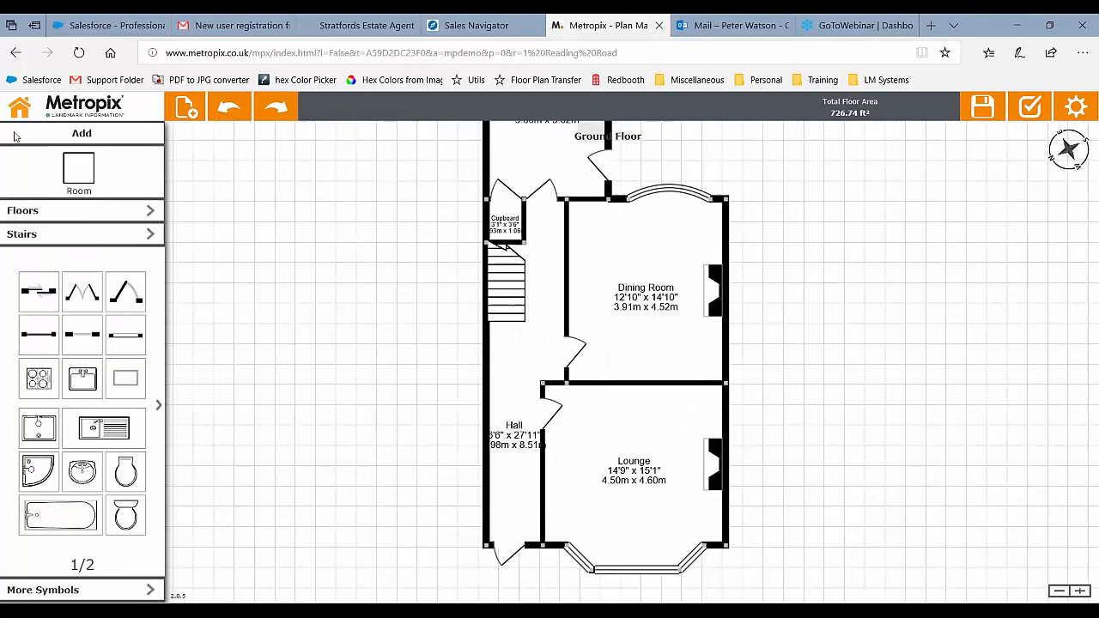
Use Floors > Add Floor Above to create an empty 1st Floor over the ground-floor guide outline
click(29, 212)
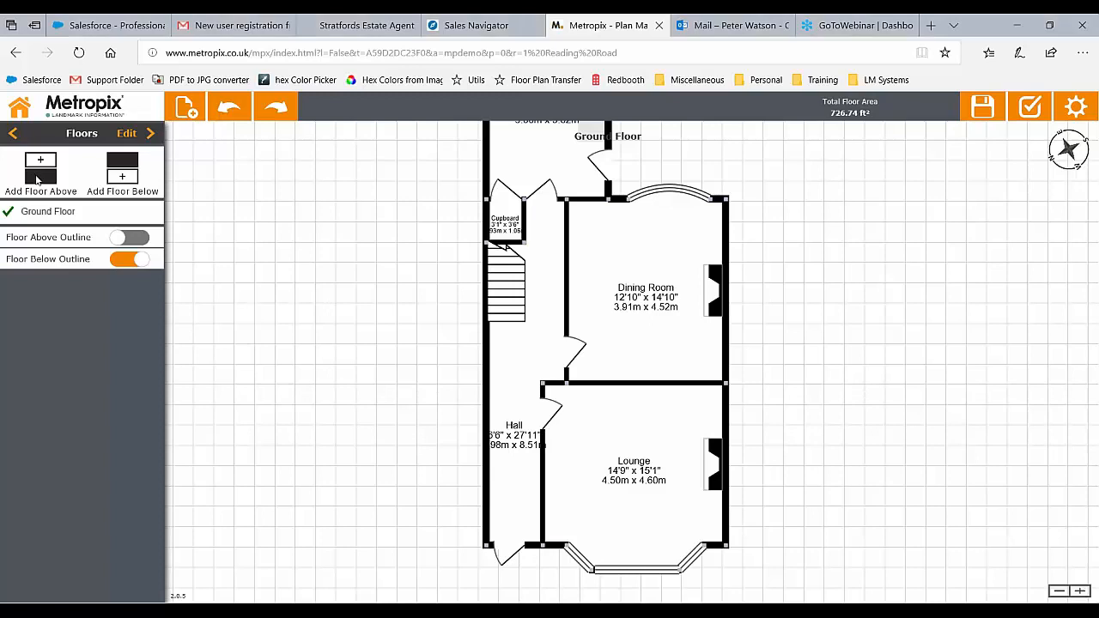
click(37, 177)
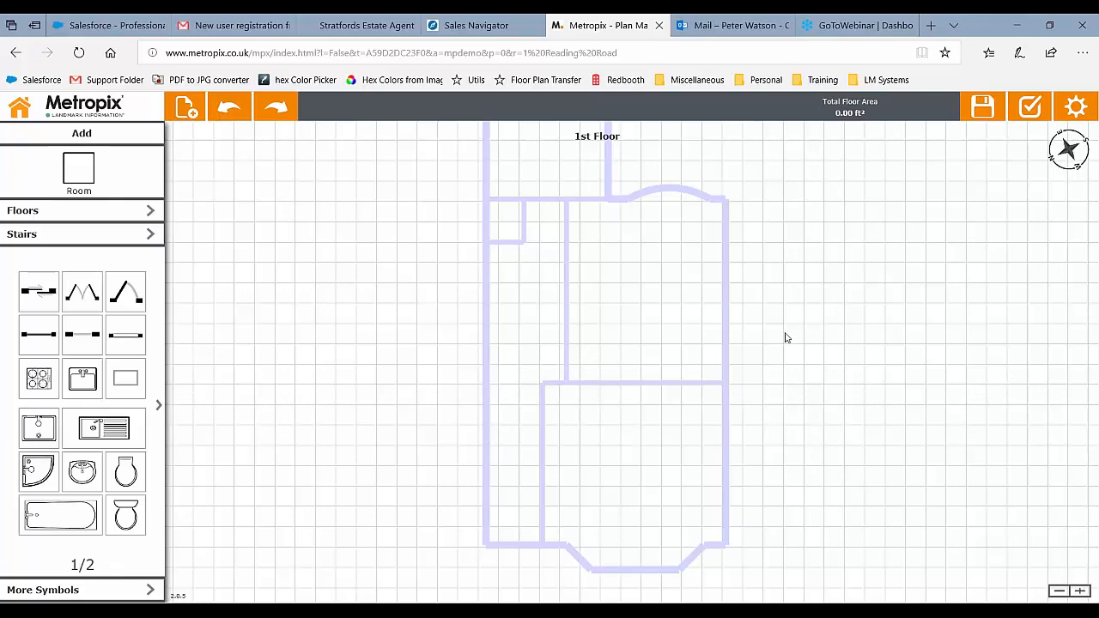
drag(789, 346, 822, 319)
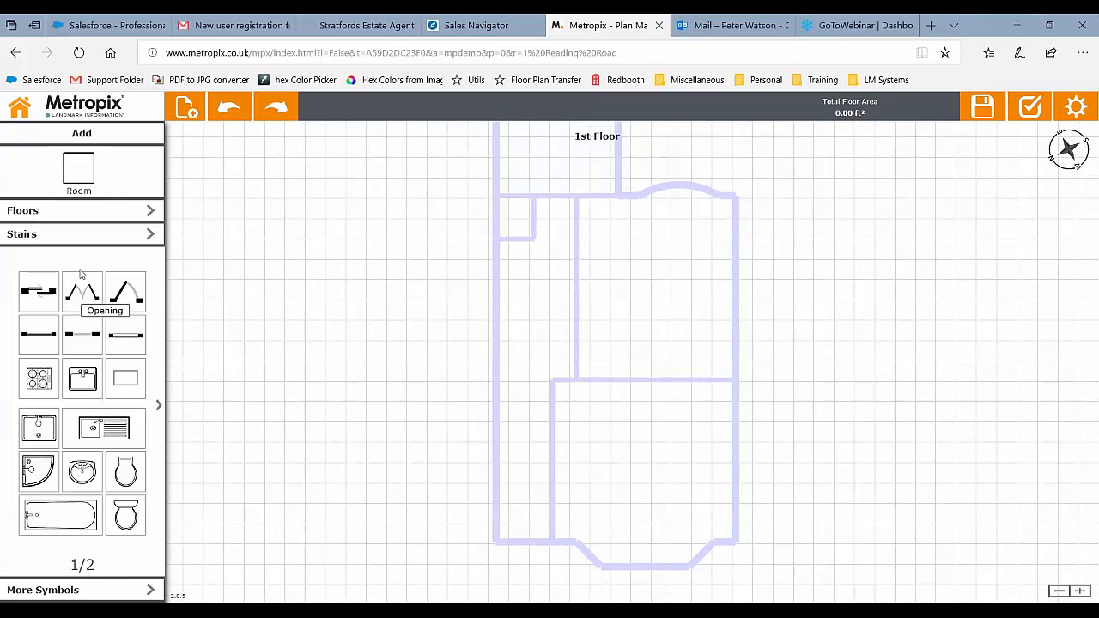
Draw a room over the outline's lower part and name it Bedroom 1
click(79, 176)
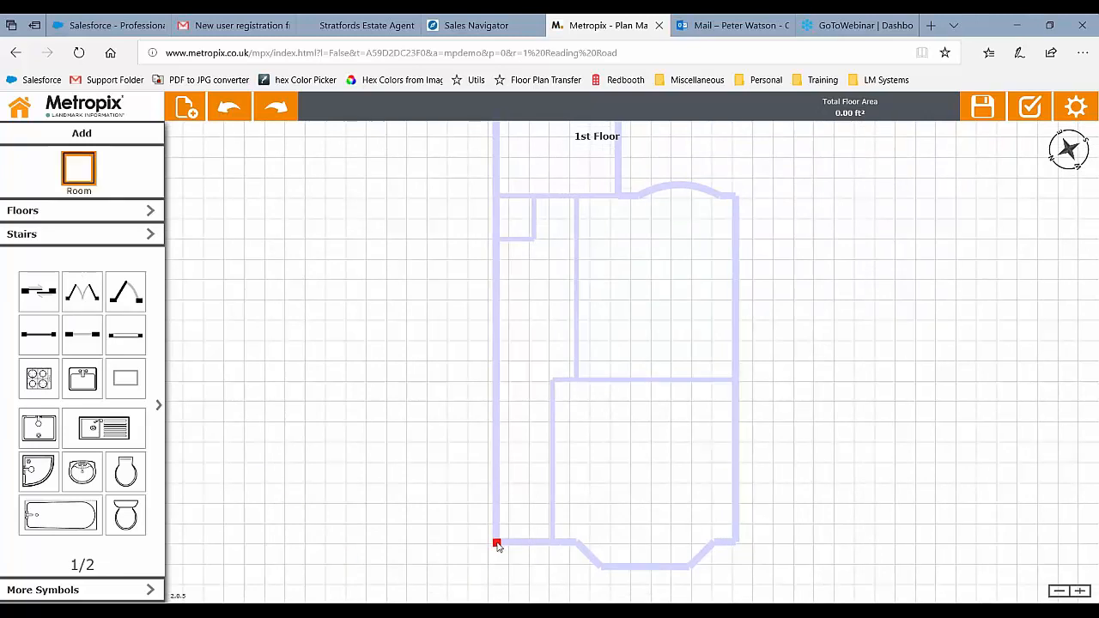
drag(496, 542, 738, 386)
click(792, 404)
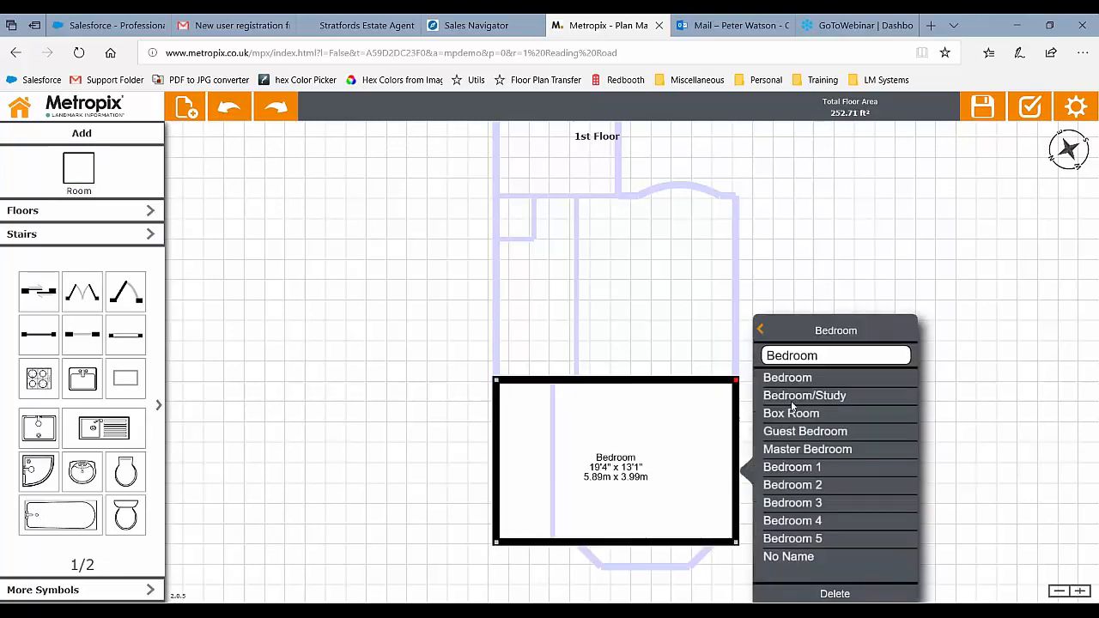
click(795, 468)
click(855, 270)
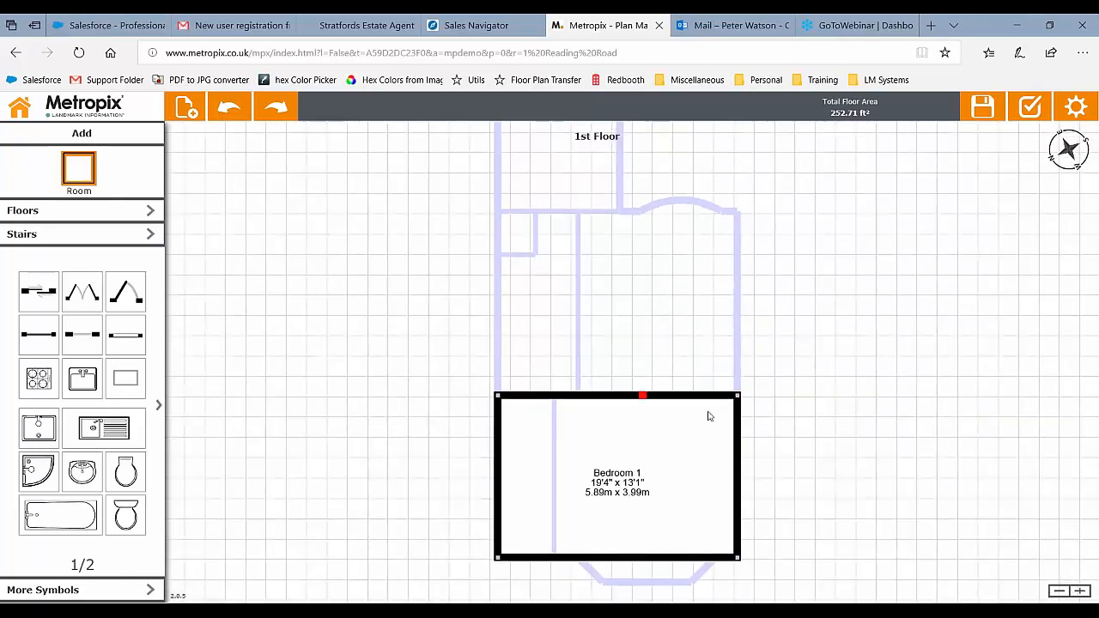
Draw Bedroom 2 above Bedroom 1 and extend it upward to 14'10"
drag(737, 396, 581, 221)
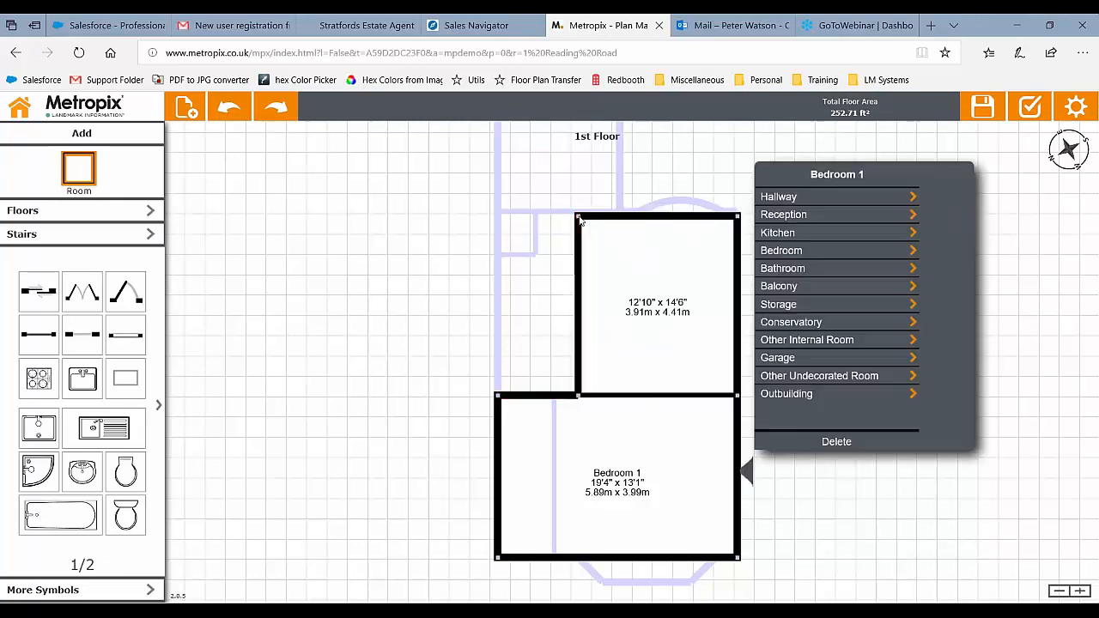
click(781, 250)
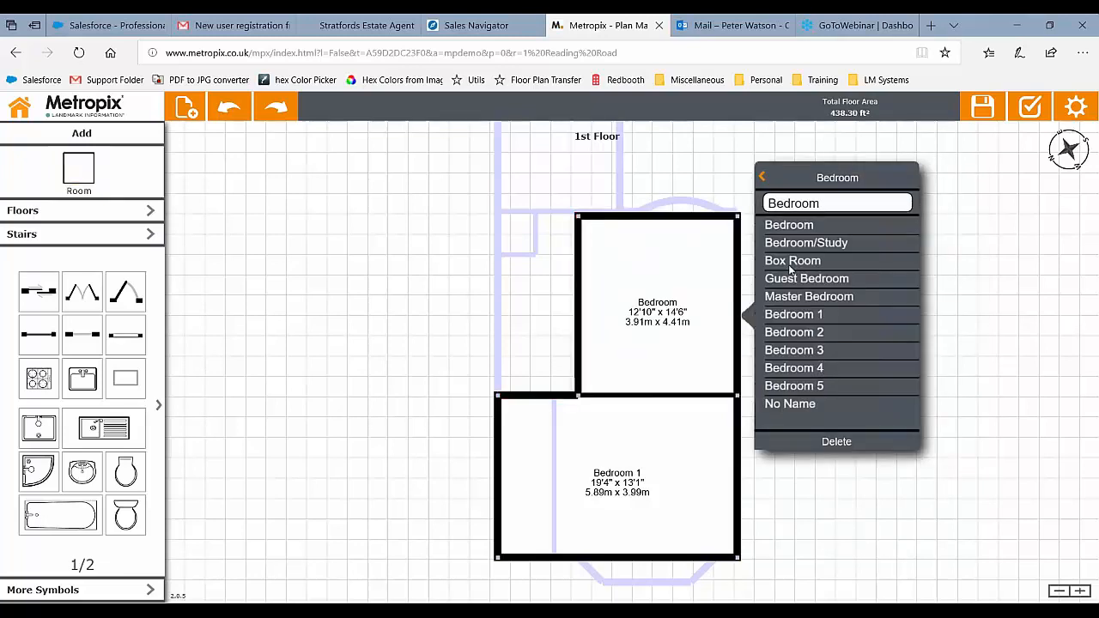
click(808, 337)
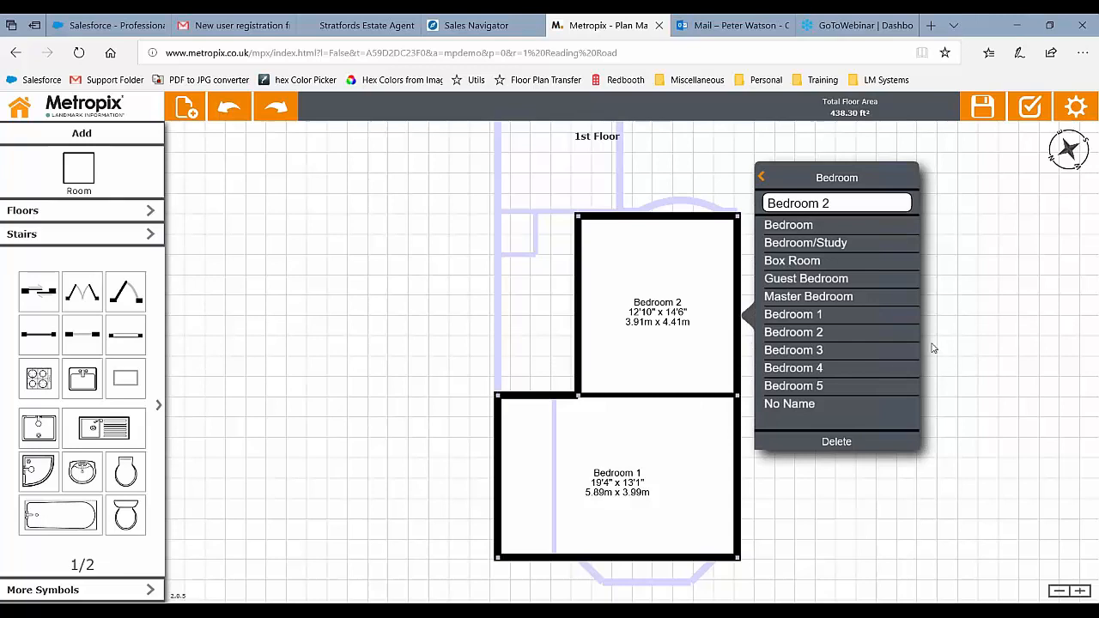
click(659, 225)
drag(660, 222, 660, 217)
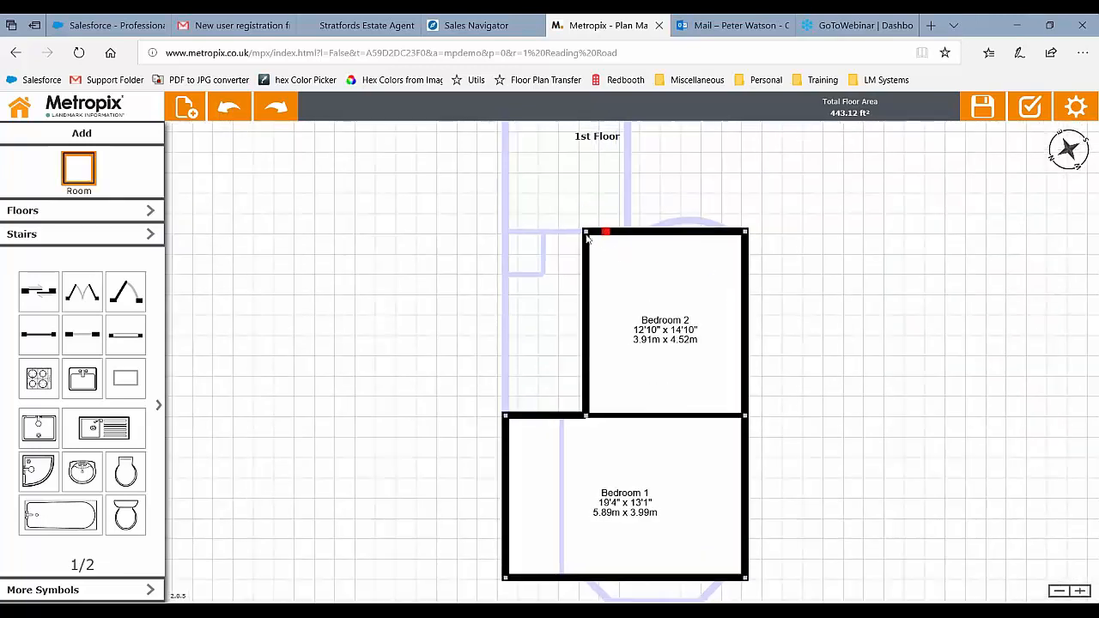
Draw a narrow Landing left of Bedroom 2 and a 9'10" x 7'1" Bathroom above it
drag(581, 244, 510, 414)
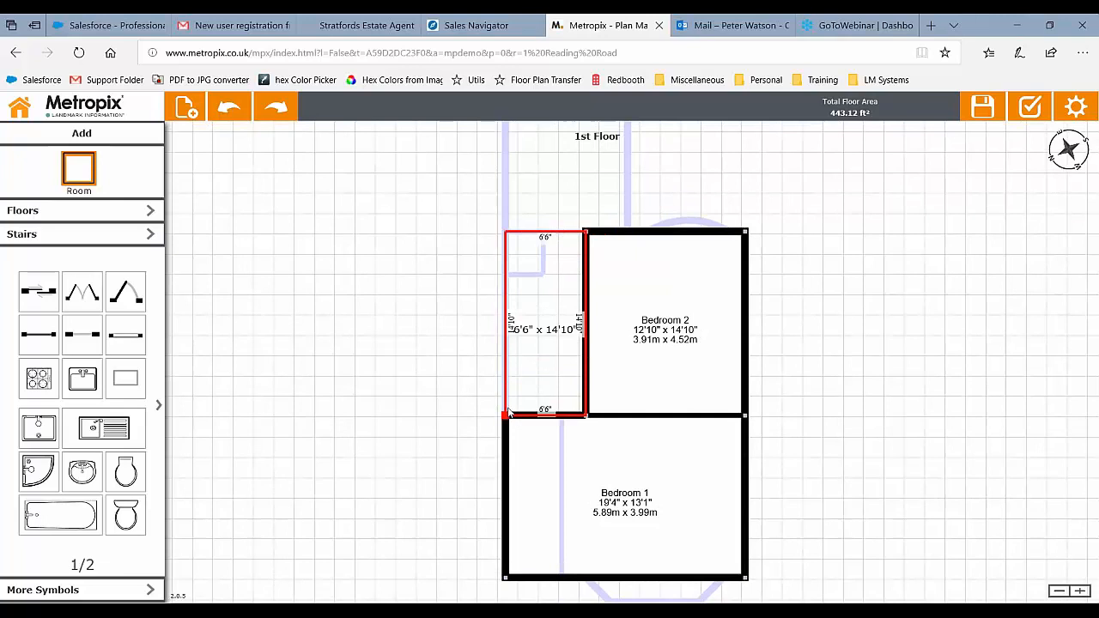
click(632, 216)
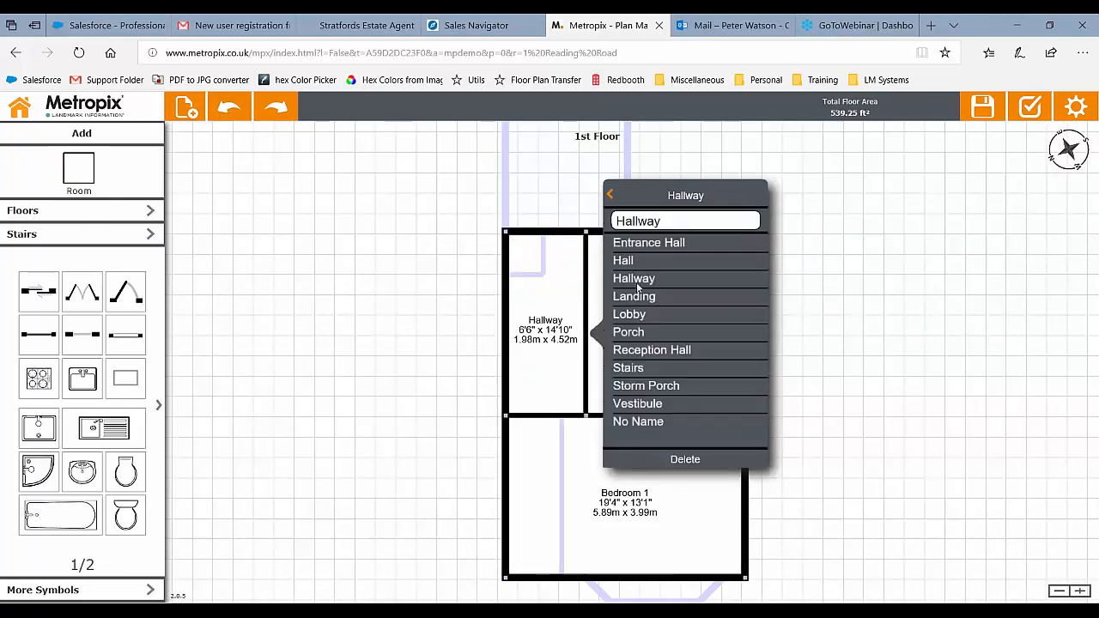
click(635, 298)
click(865, 303)
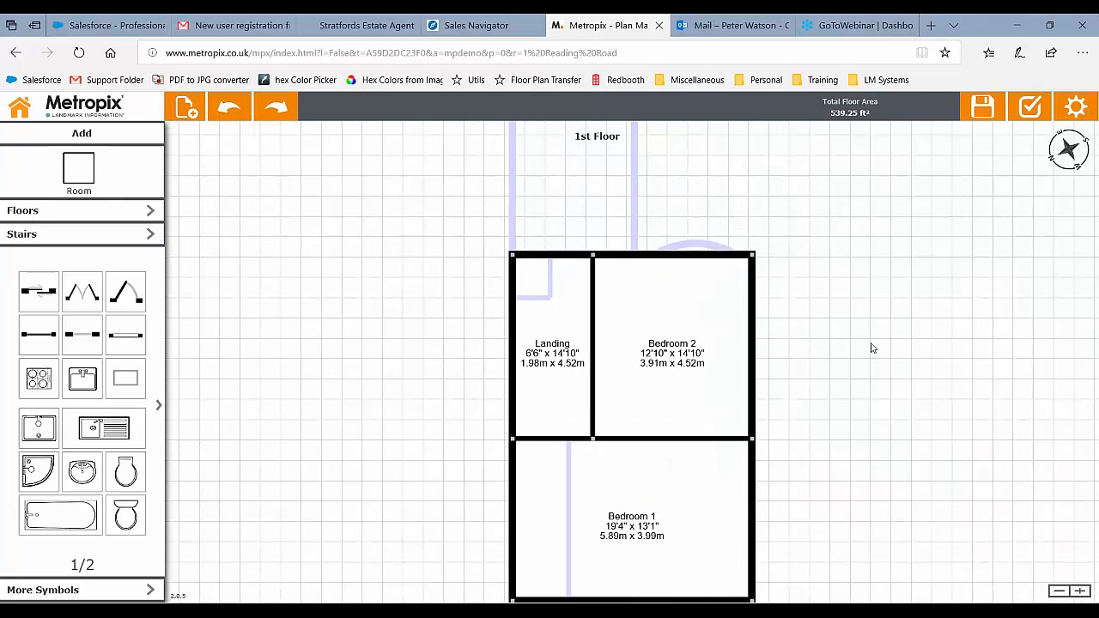
drag(505, 299, 633, 230)
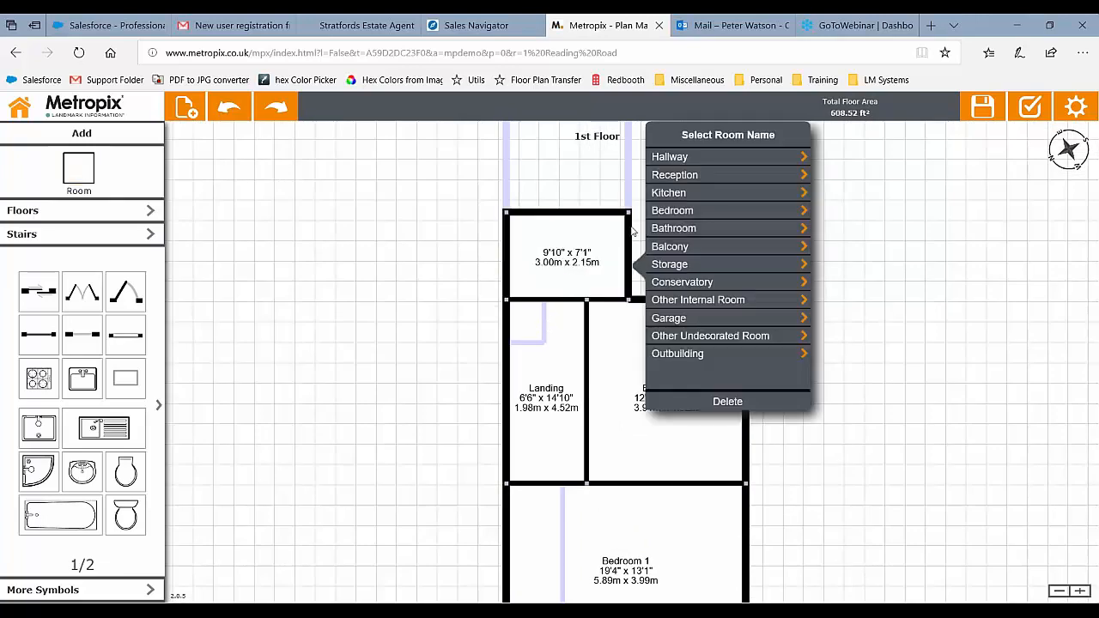
click(687, 229)
click(896, 421)
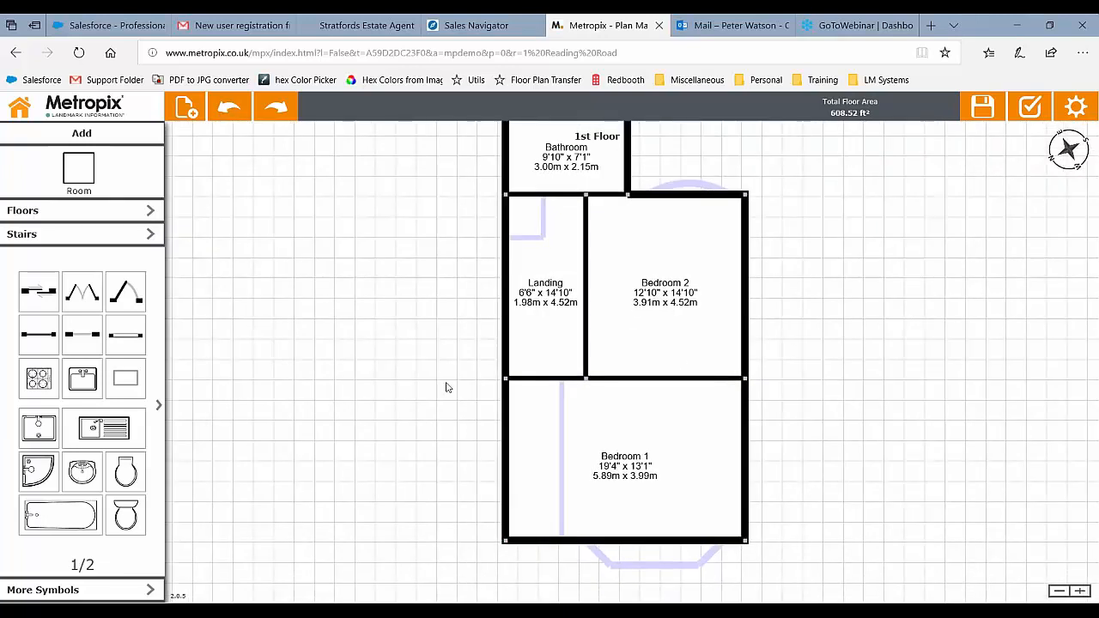
Split Bedroom 1's bottom wall into an angled bay, then undo it back to rectangular
click(588, 541)
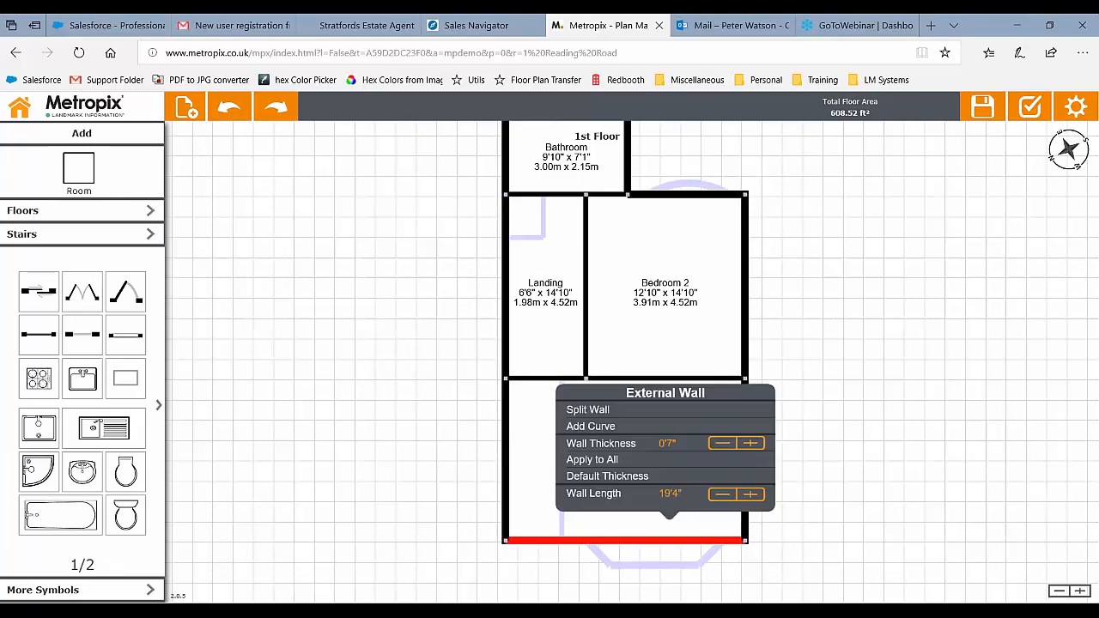
click(860, 419)
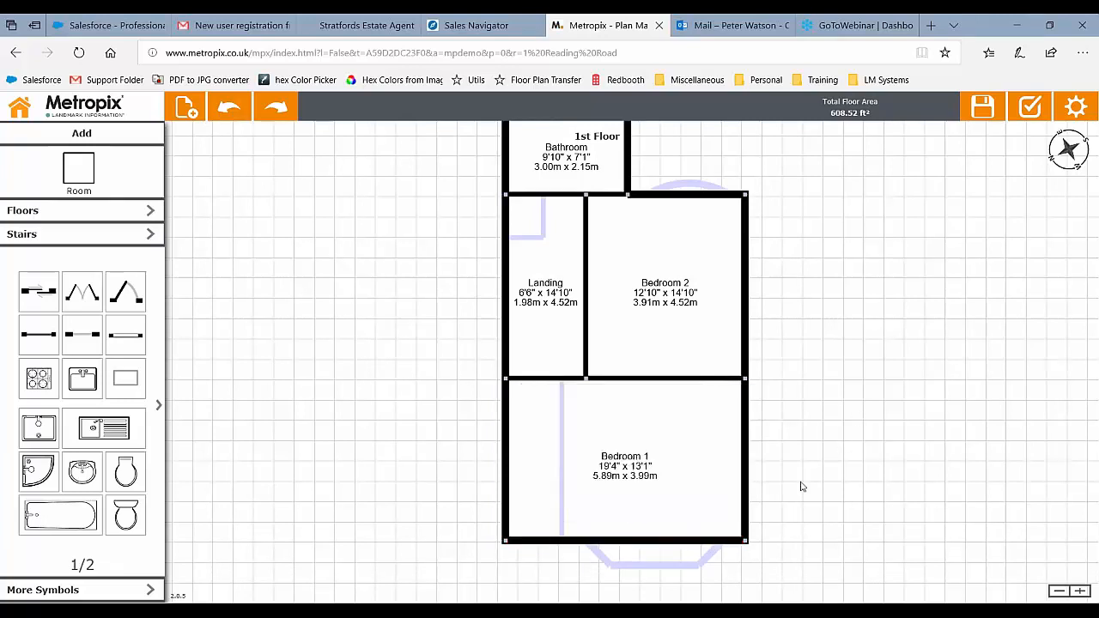
double_click(587, 541)
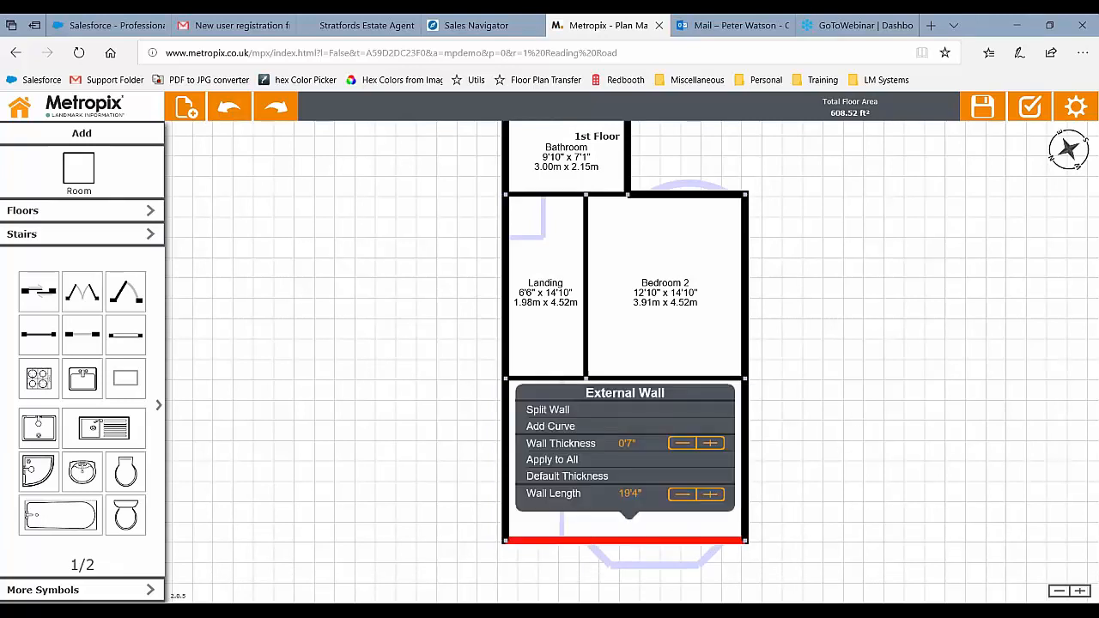
double_click(719, 541)
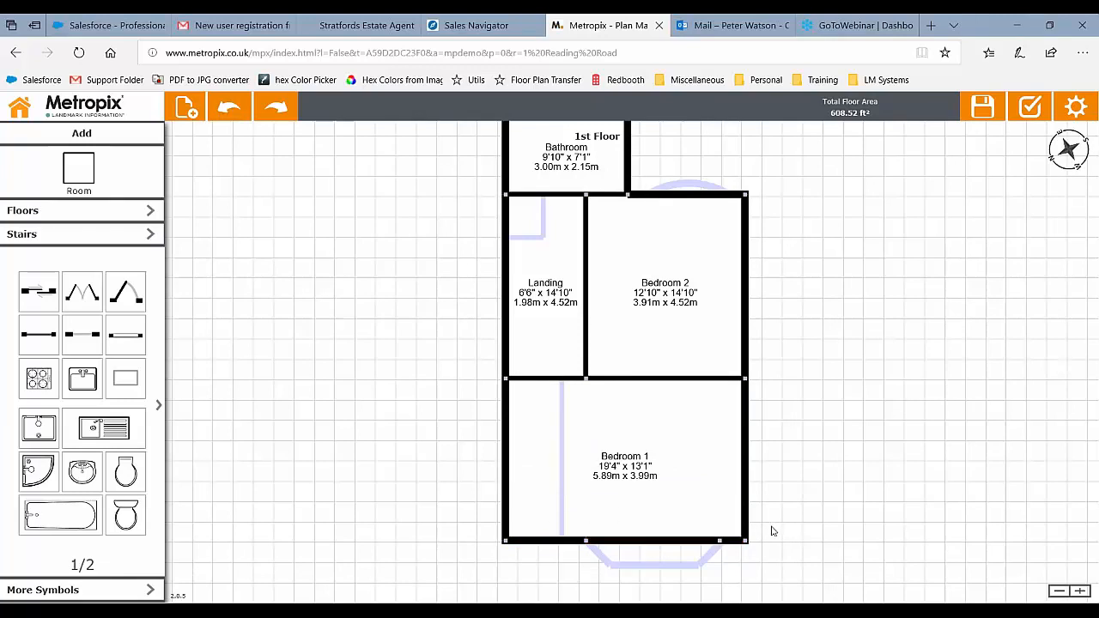
scroll(809, 524, down, 3)
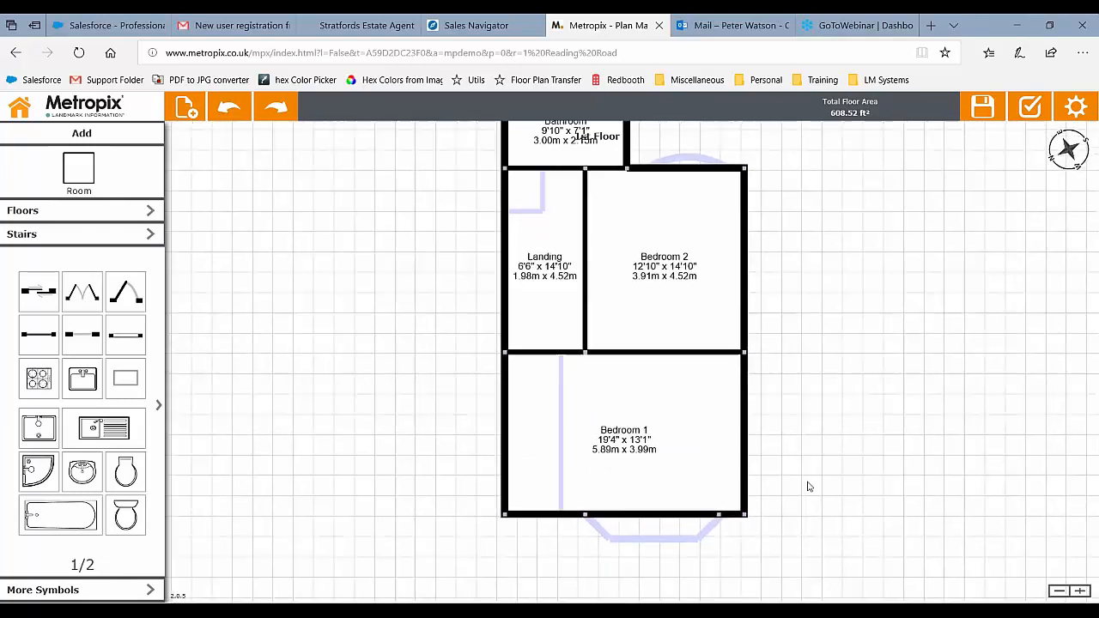
drag(639, 500, 609, 529)
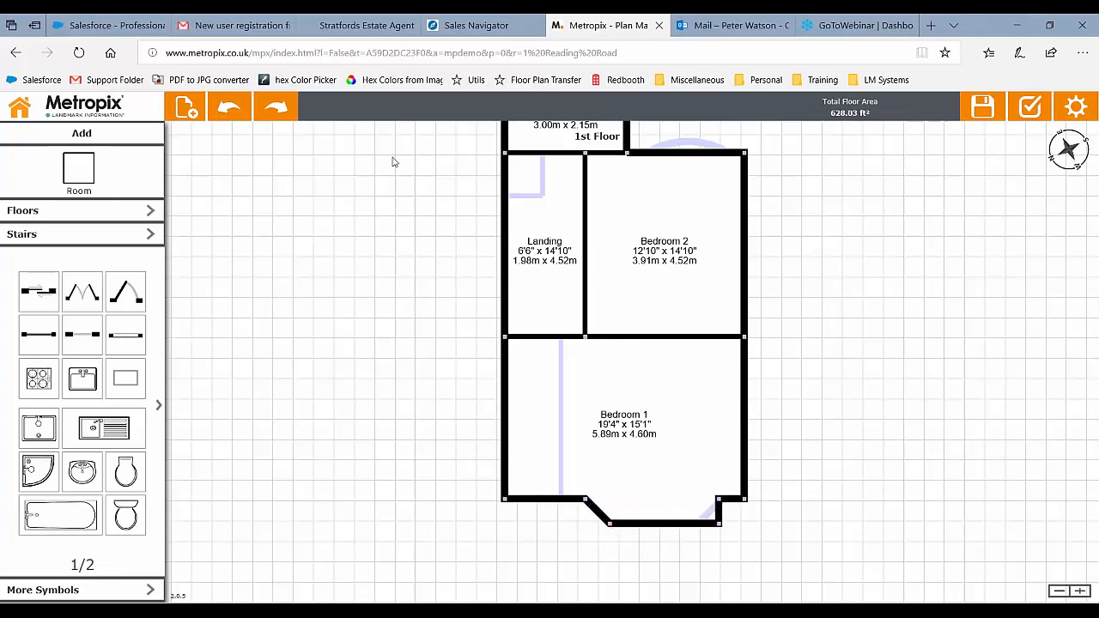
click(231, 108)
click(232, 109)
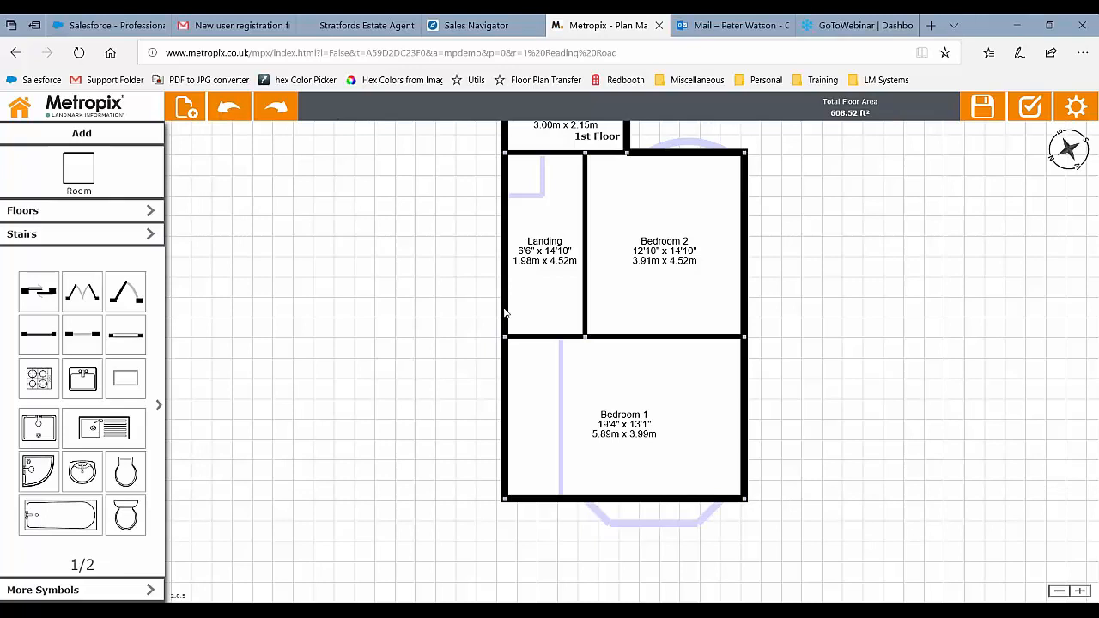
Split the bottom wall twice and curve the middle section outward into a bay
click(588, 498)
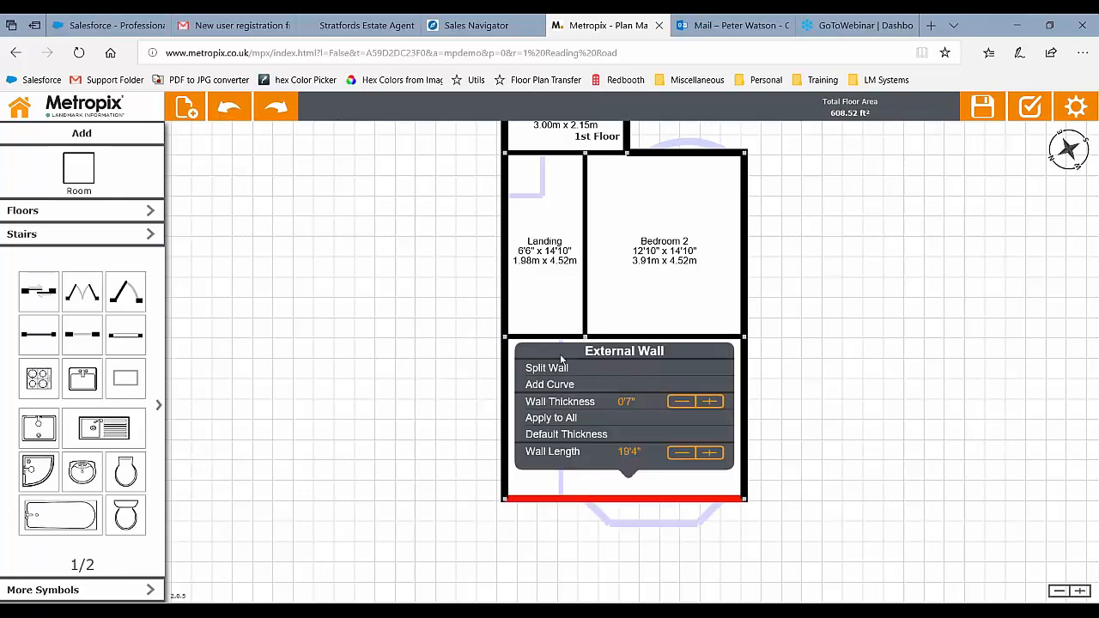
click(570, 369)
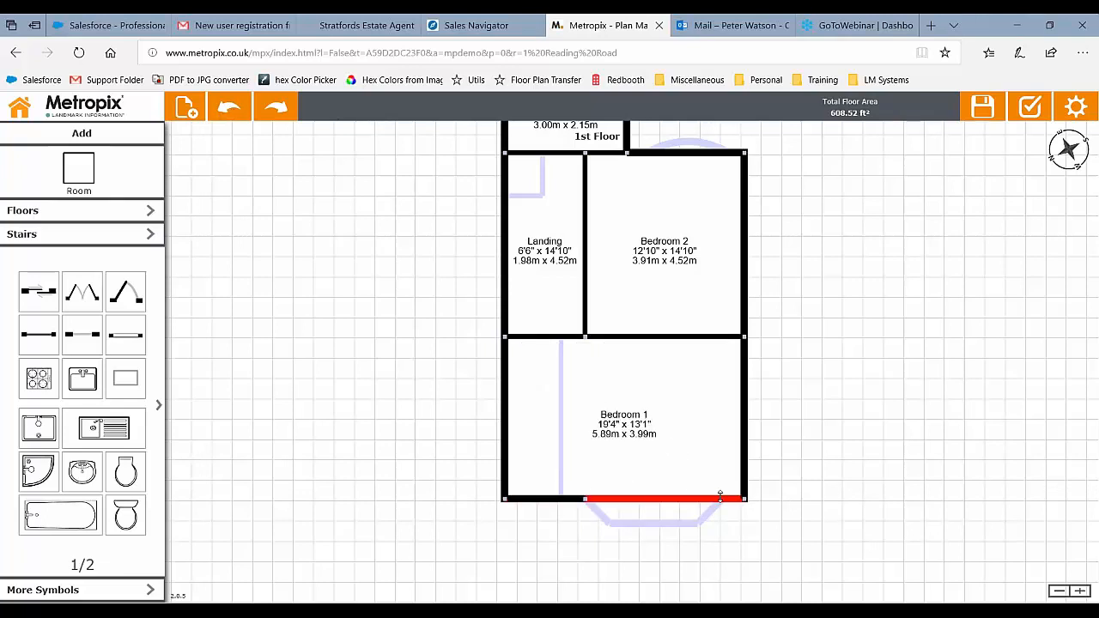
click(663, 498)
click(628, 370)
click(608, 384)
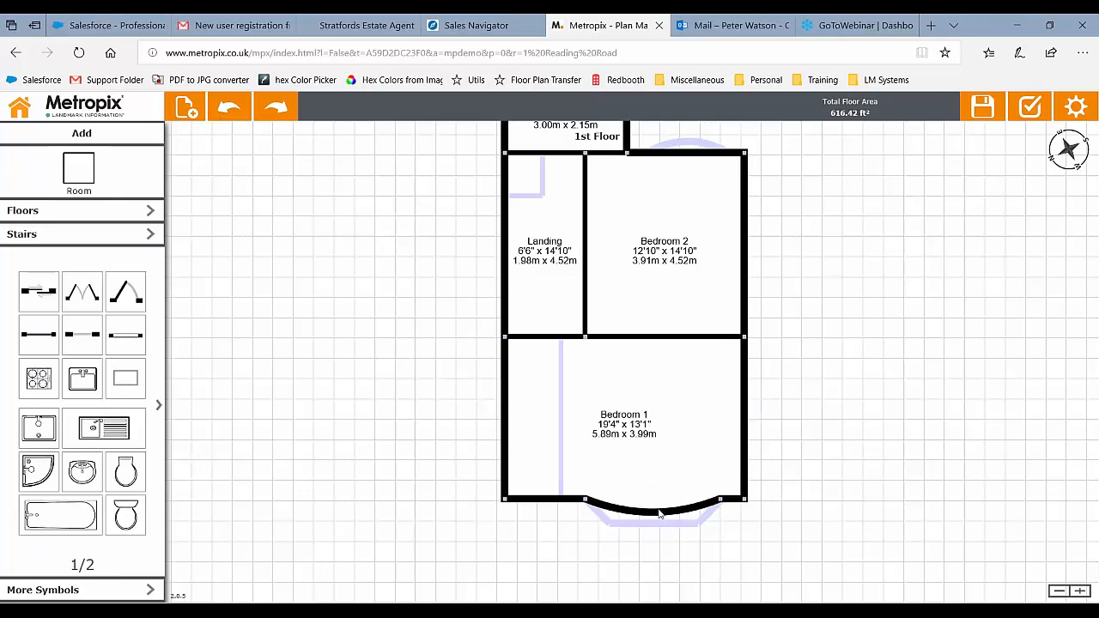
drag(661, 511, 655, 542)
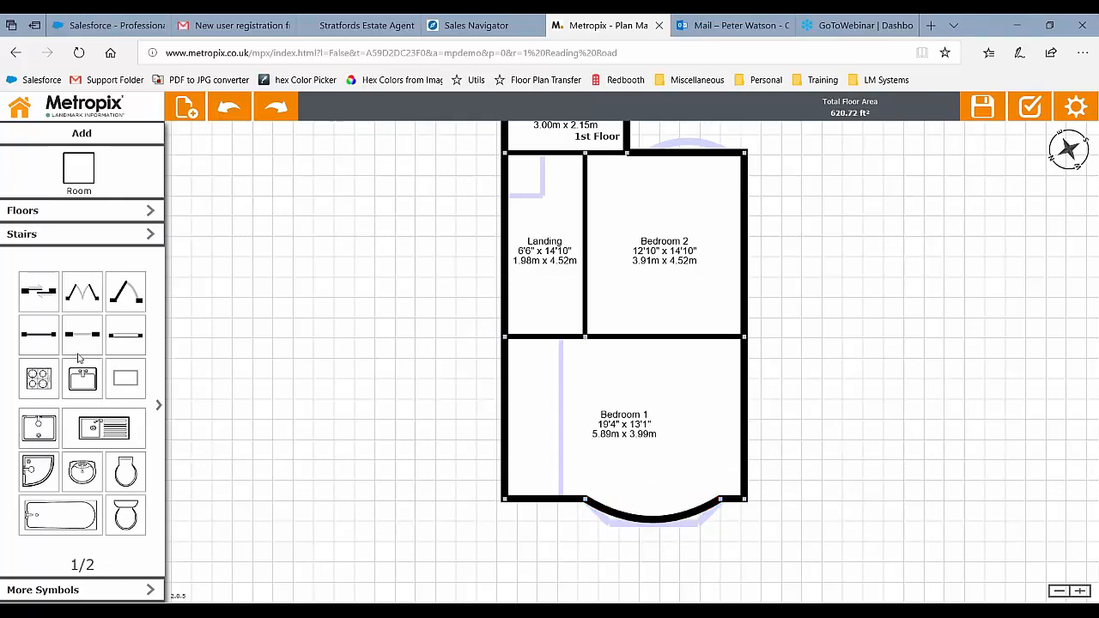
Put a window in Bedroom 1's curved bay and place a Rectangular Block near its right wall
drag(123, 344, 753, 511)
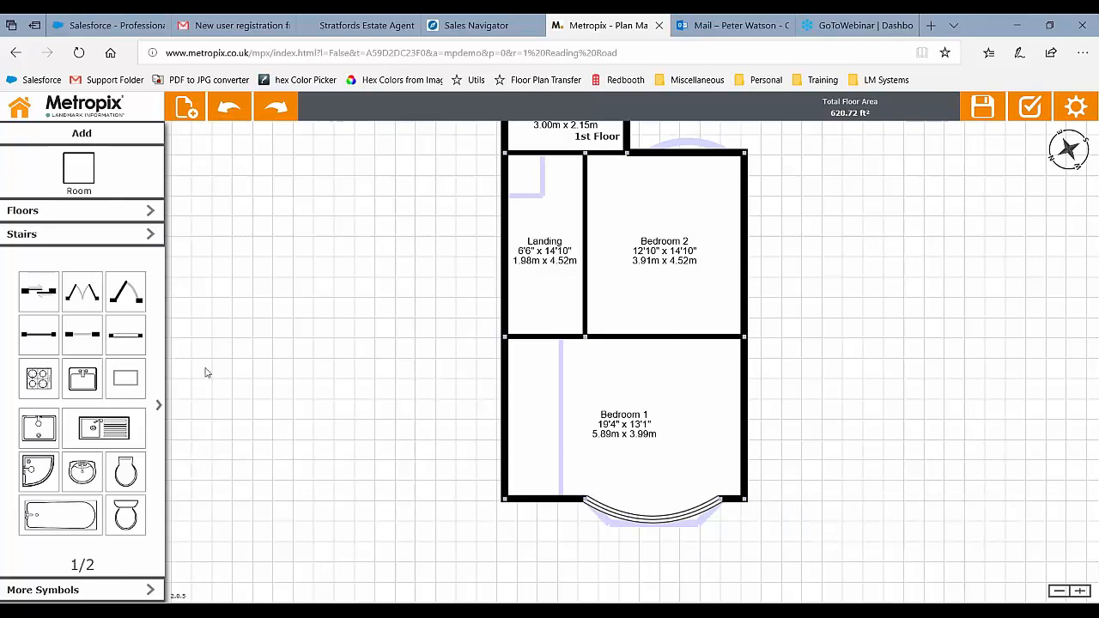
click(158, 405)
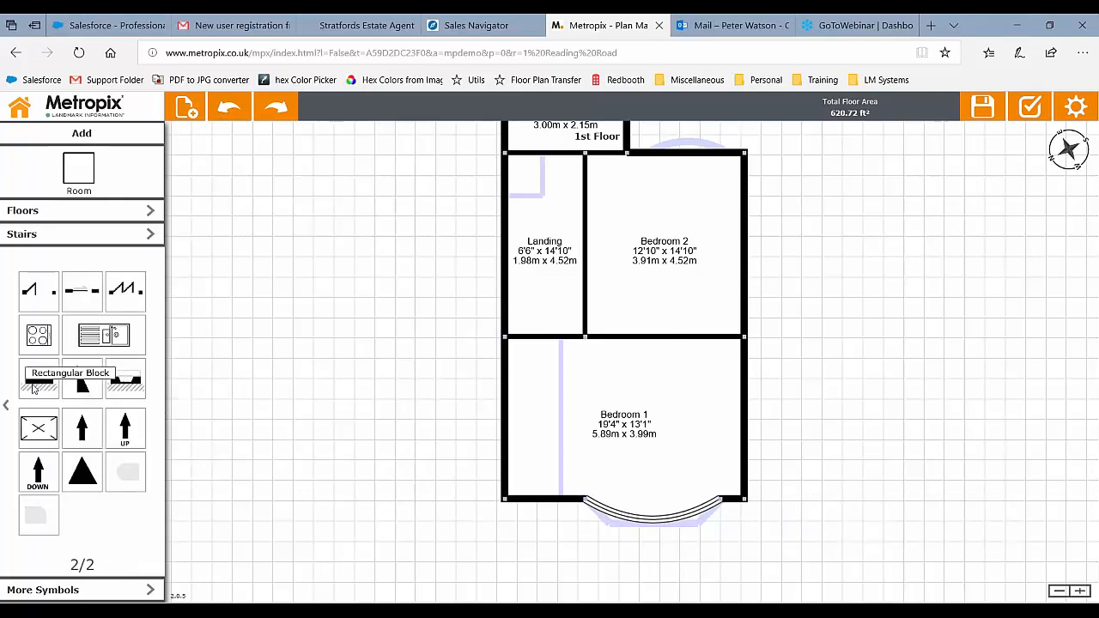
drag(34, 388, 720, 430)
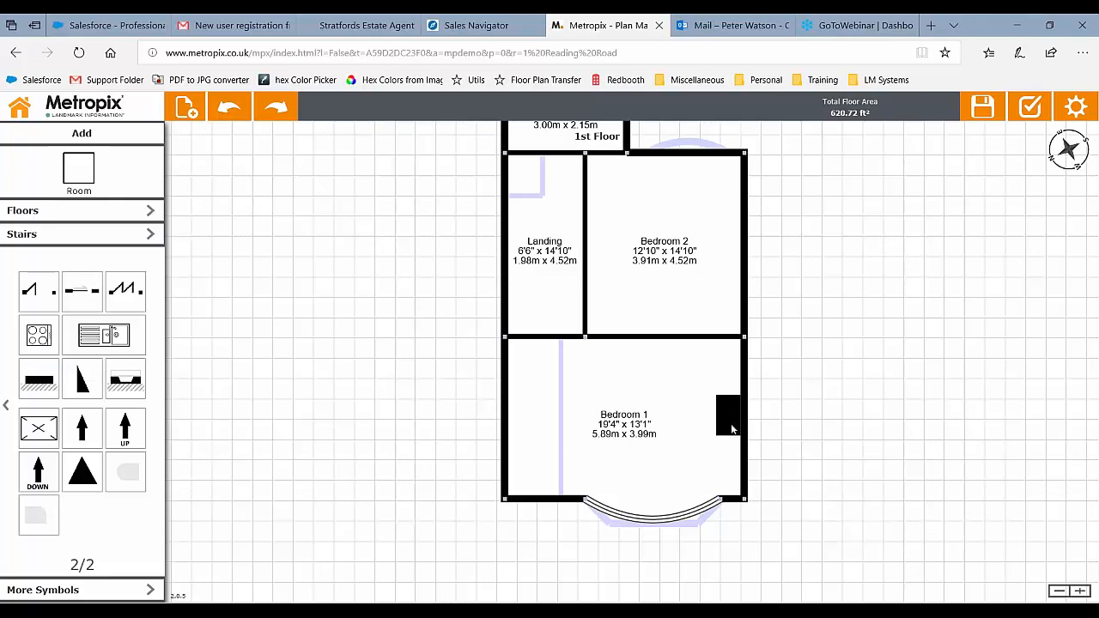
Set the block flush against the wall and copy it to Bedroom 2's right wall
click(730, 412)
click(735, 409)
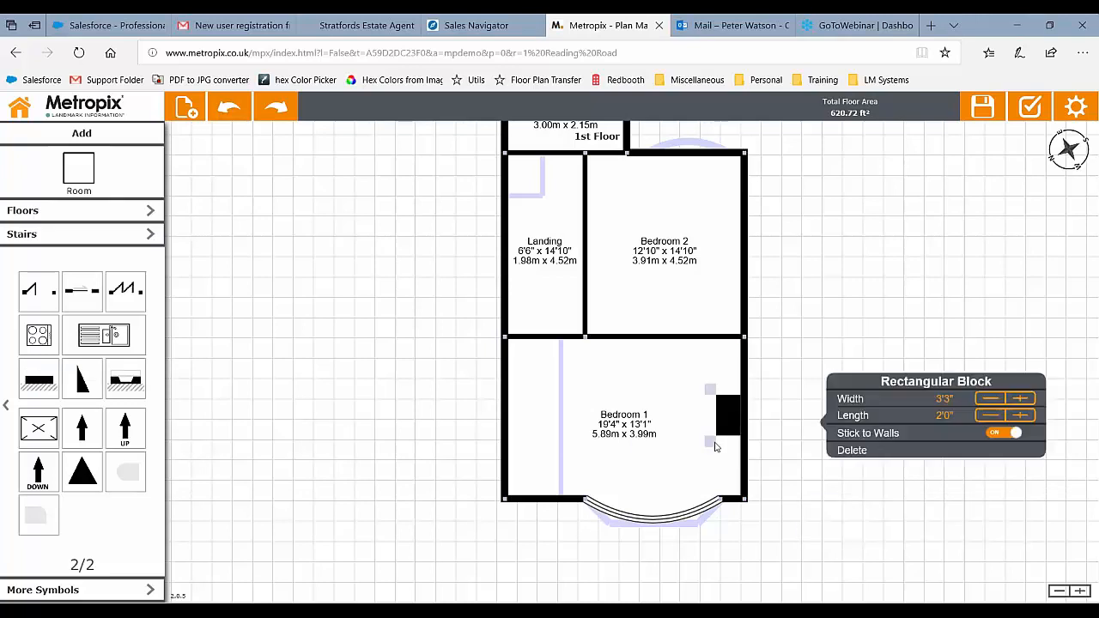
click(813, 338)
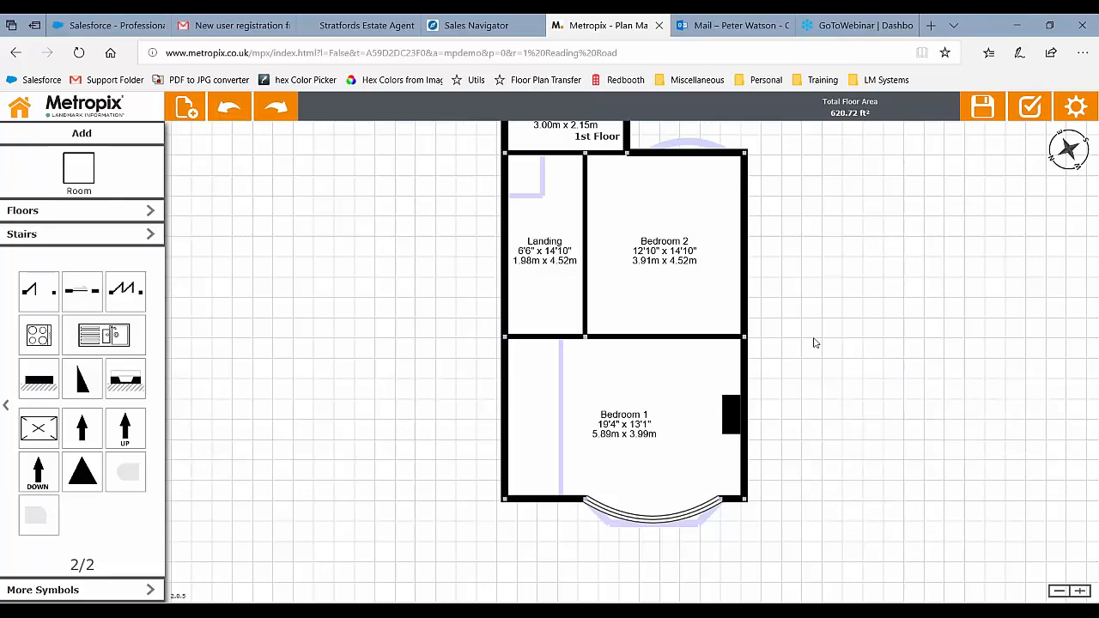
drag(730, 414, 739, 251)
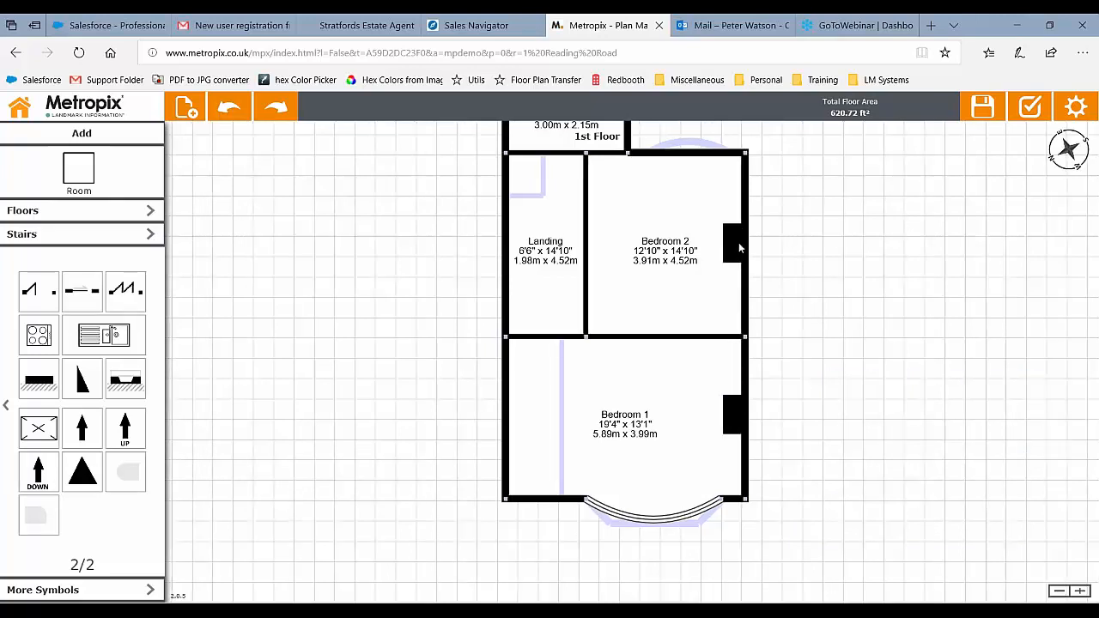
drag(832, 257, 837, 305)
Add doors from the Landing into the Bathroom, Bedroom 2 and Bedroom 1
click(6, 404)
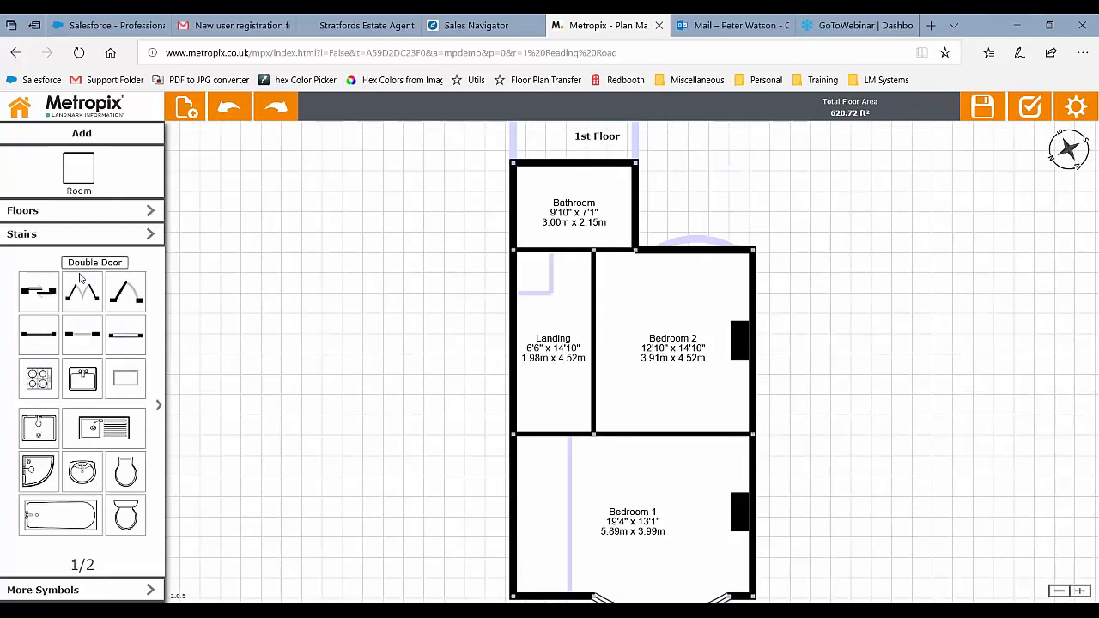
drag(134, 302, 485, 269)
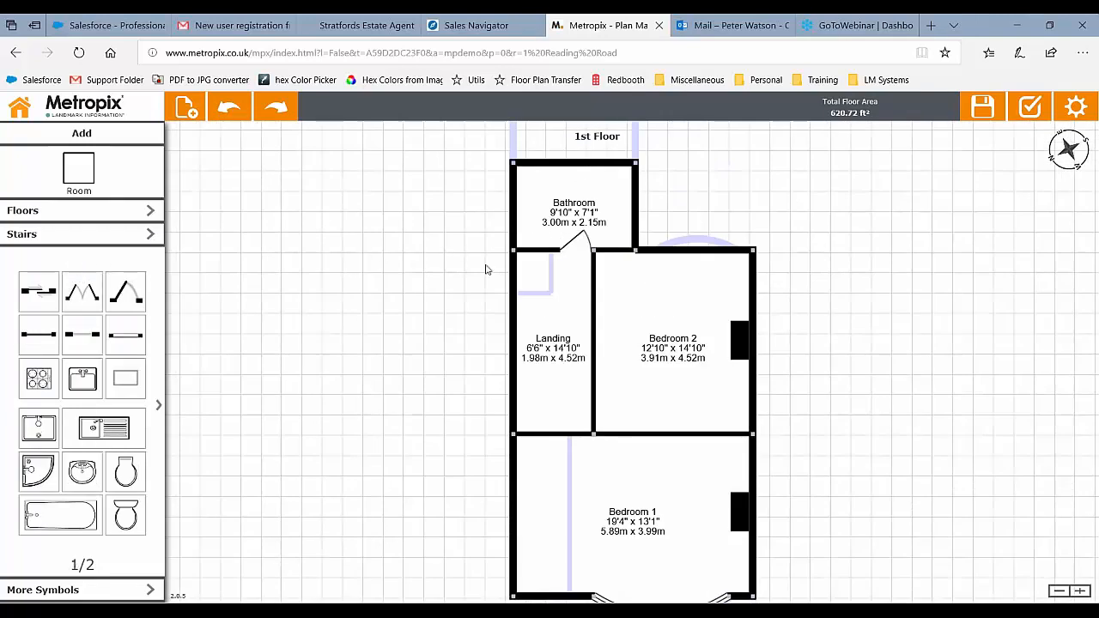
drag(118, 309, 612, 281)
drag(129, 301, 568, 447)
drag(308, 443, 306, 424)
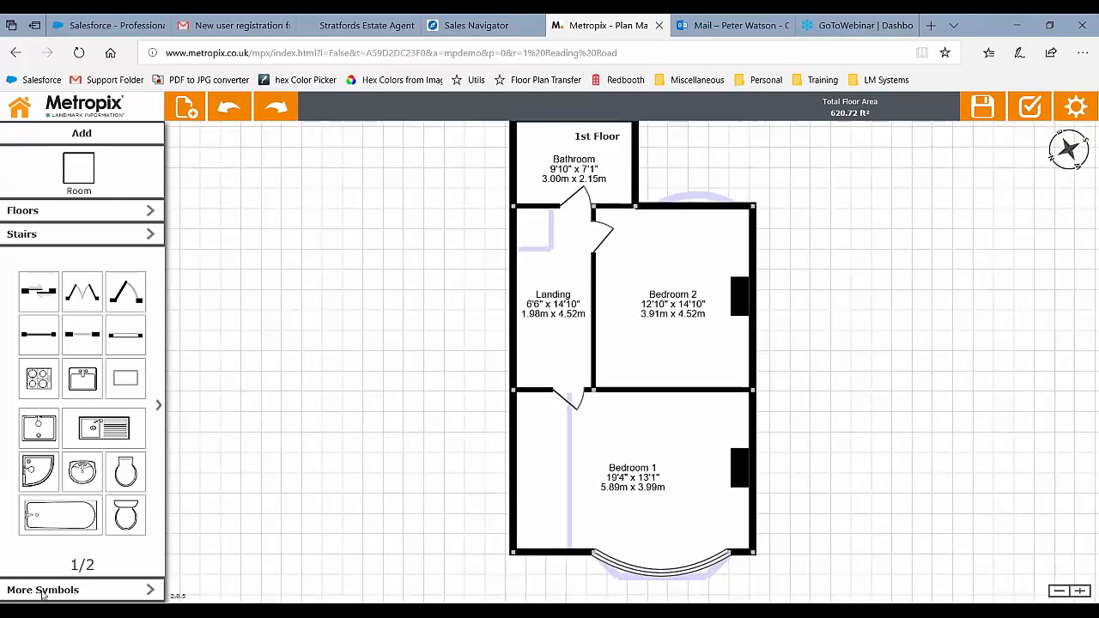
click(43, 590)
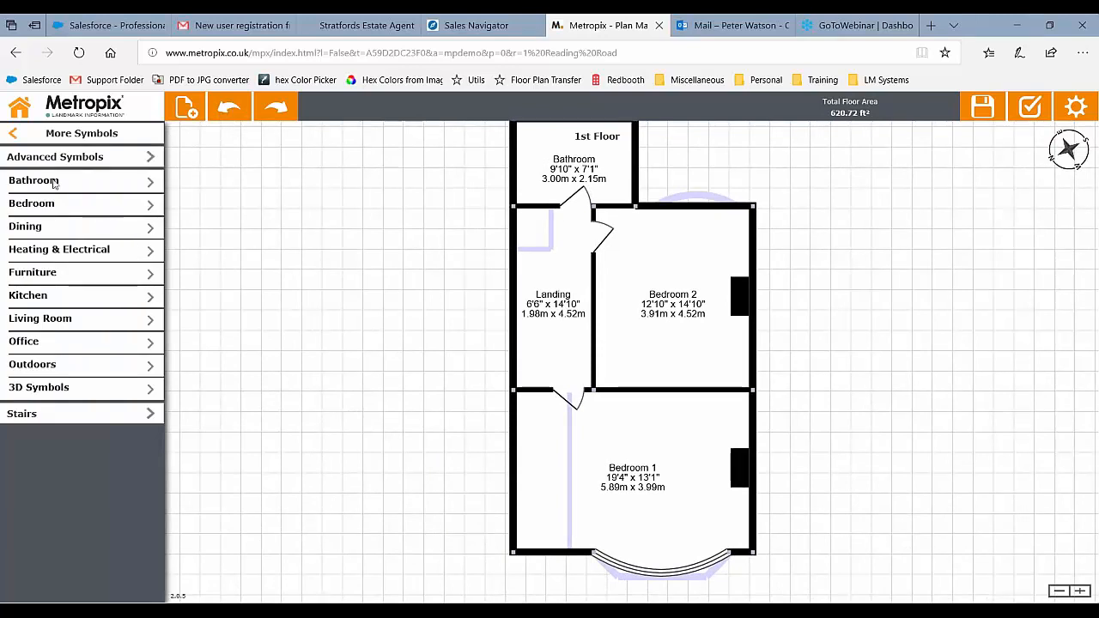
click(41, 298)
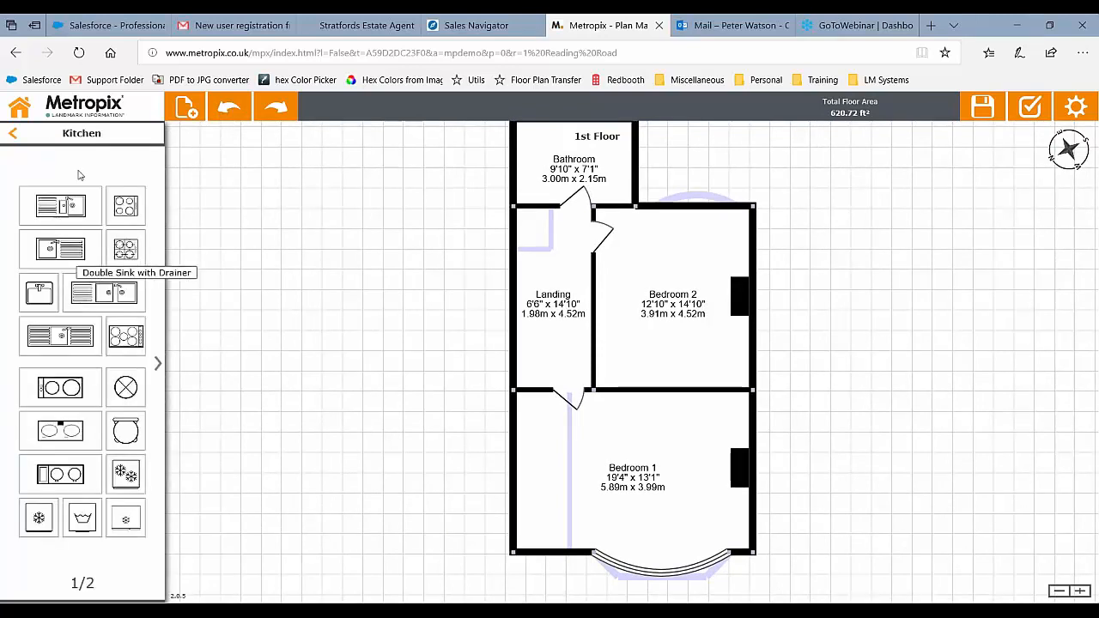
click(158, 367)
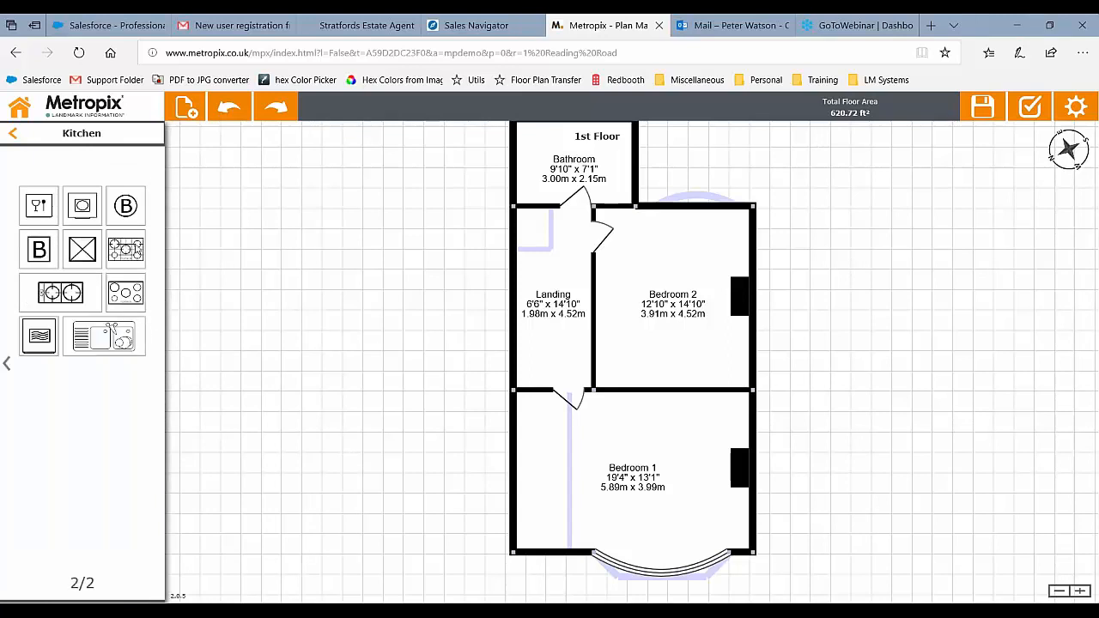
click(10, 365)
click(12, 134)
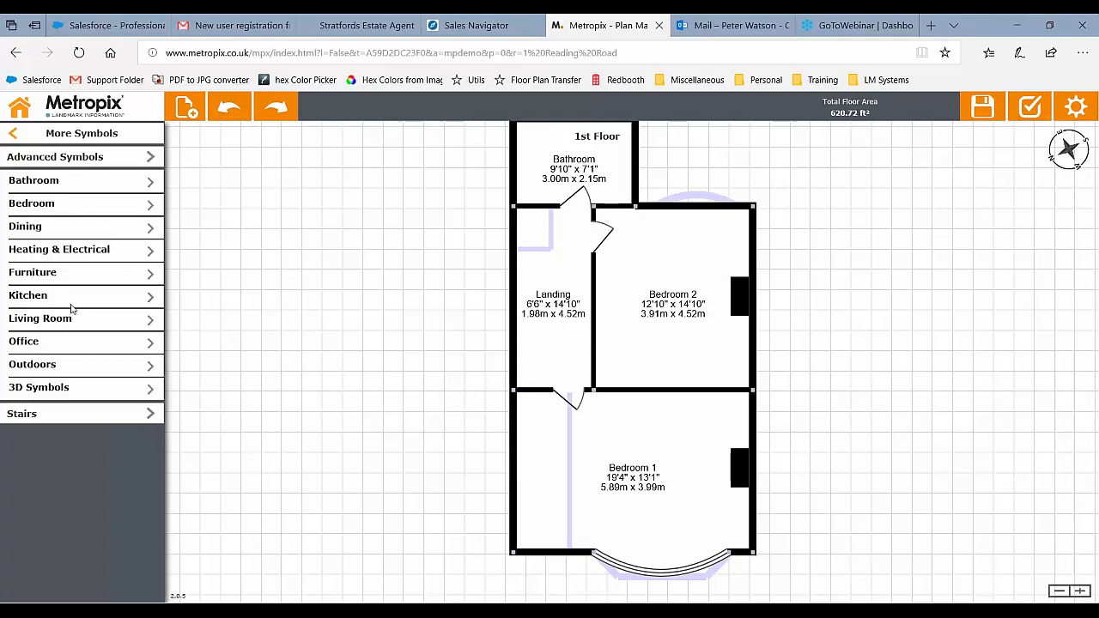
click(33, 273)
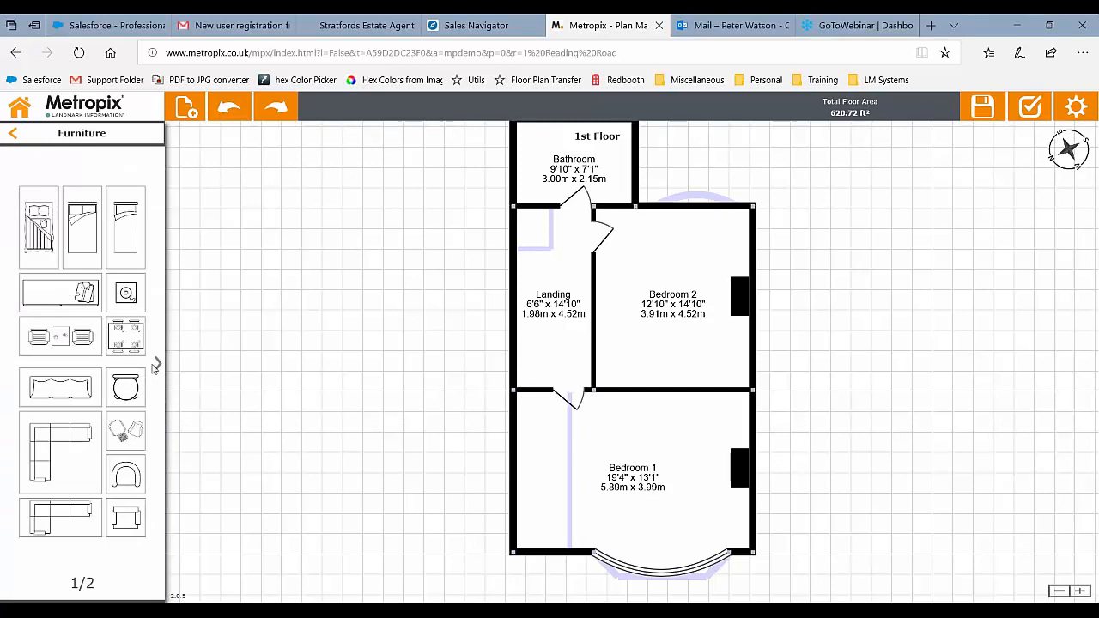
click(158, 366)
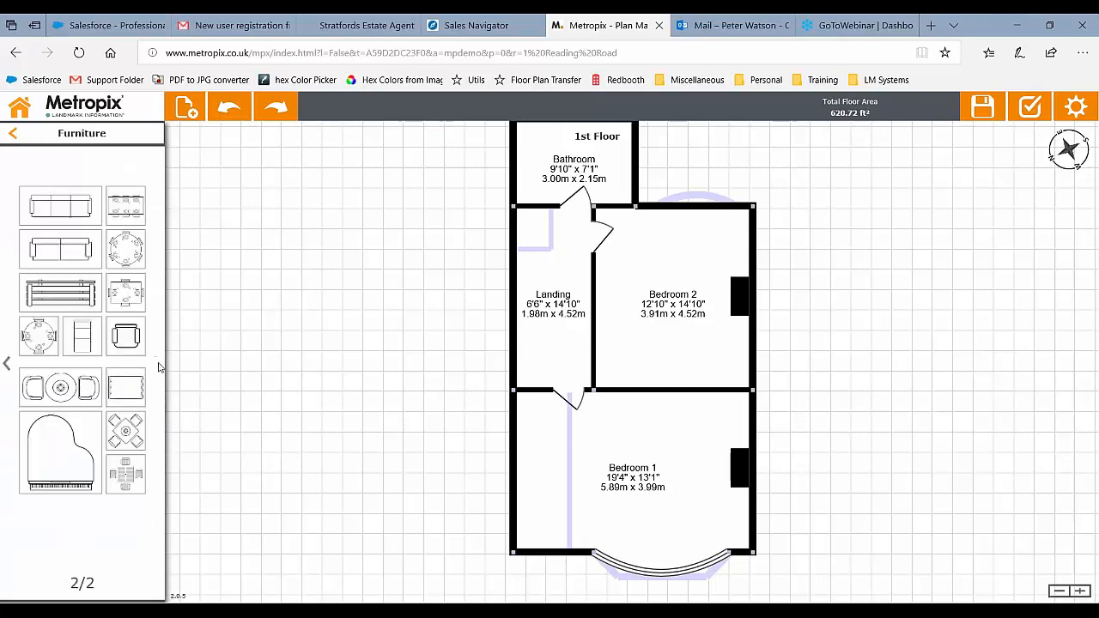
click(13, 134)
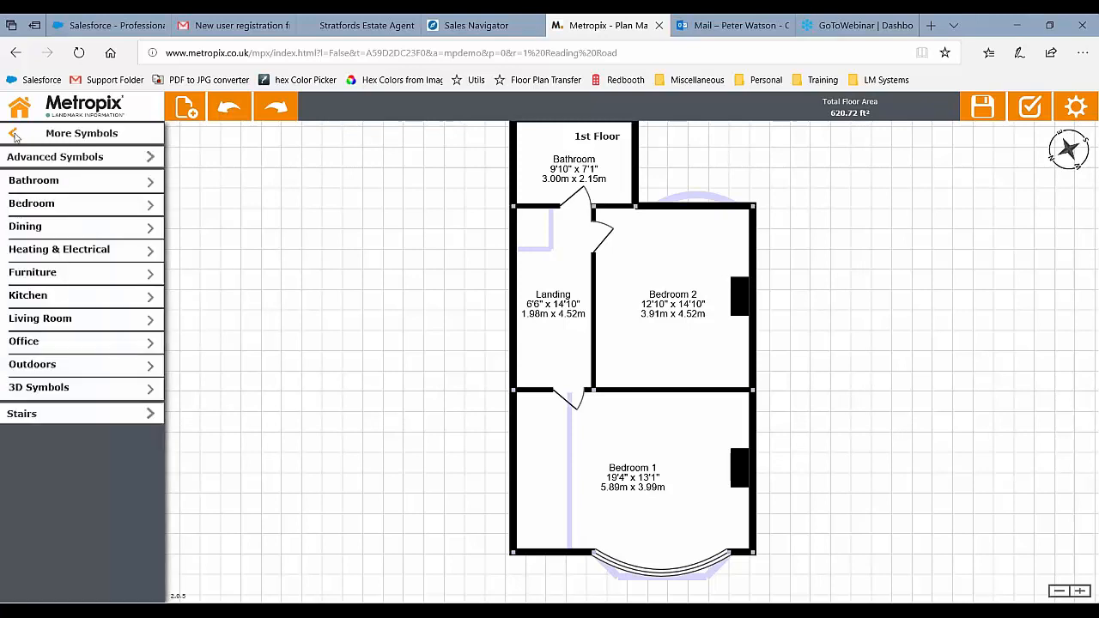
click(13, 133)
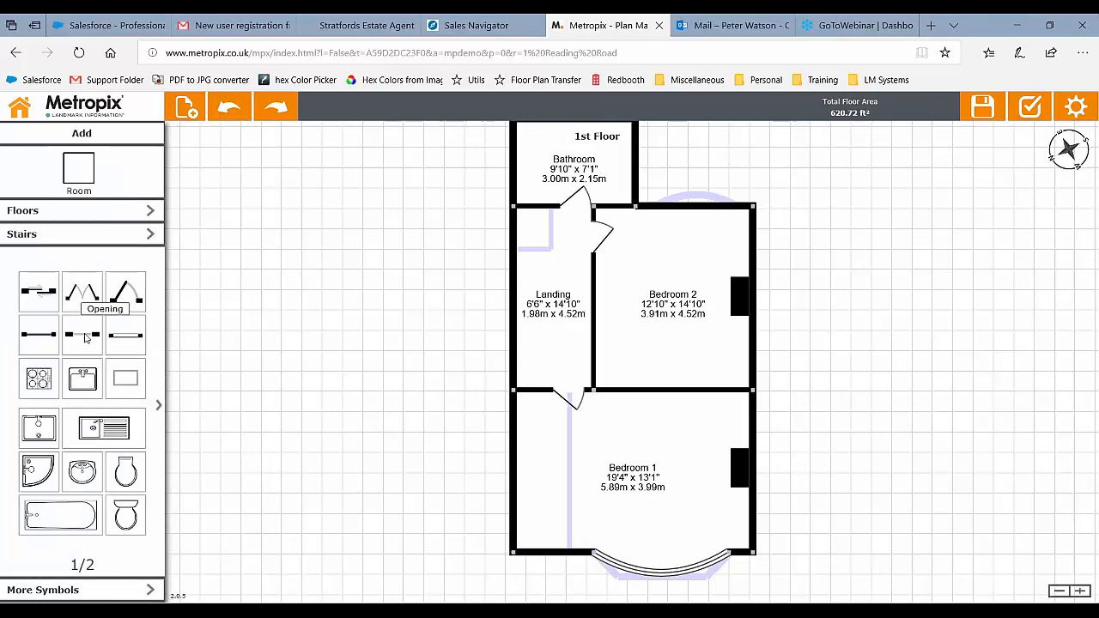
Add a window to Bedroom 2's top wall and a 4'4" double door in the Bathroom's top wall
drag(122, 342, 702, 210)
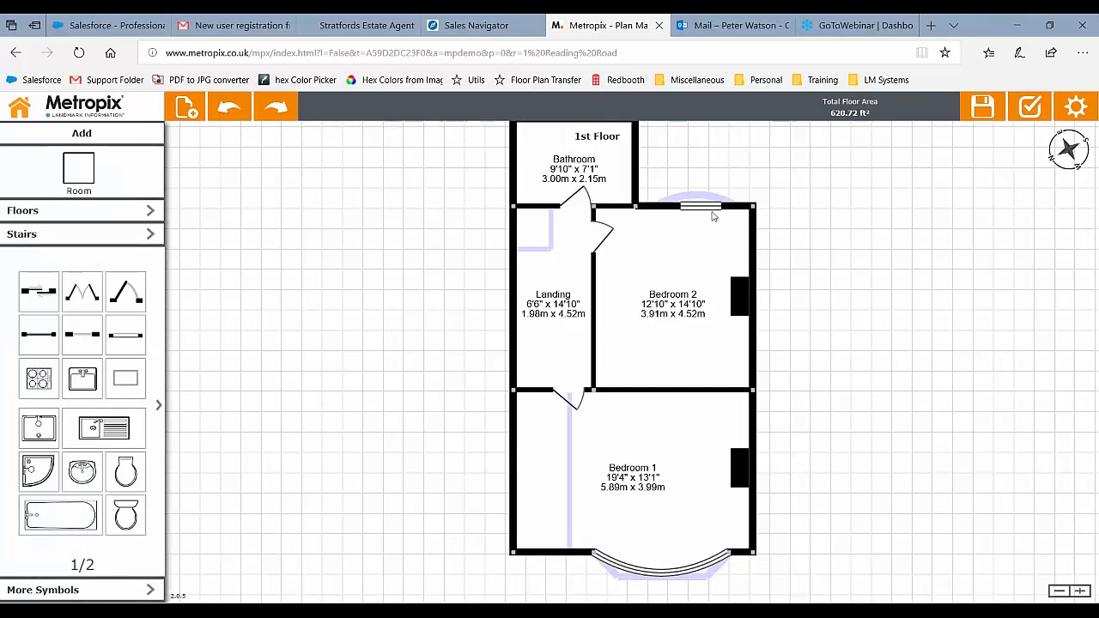
drag(806, 209, 787, 370)
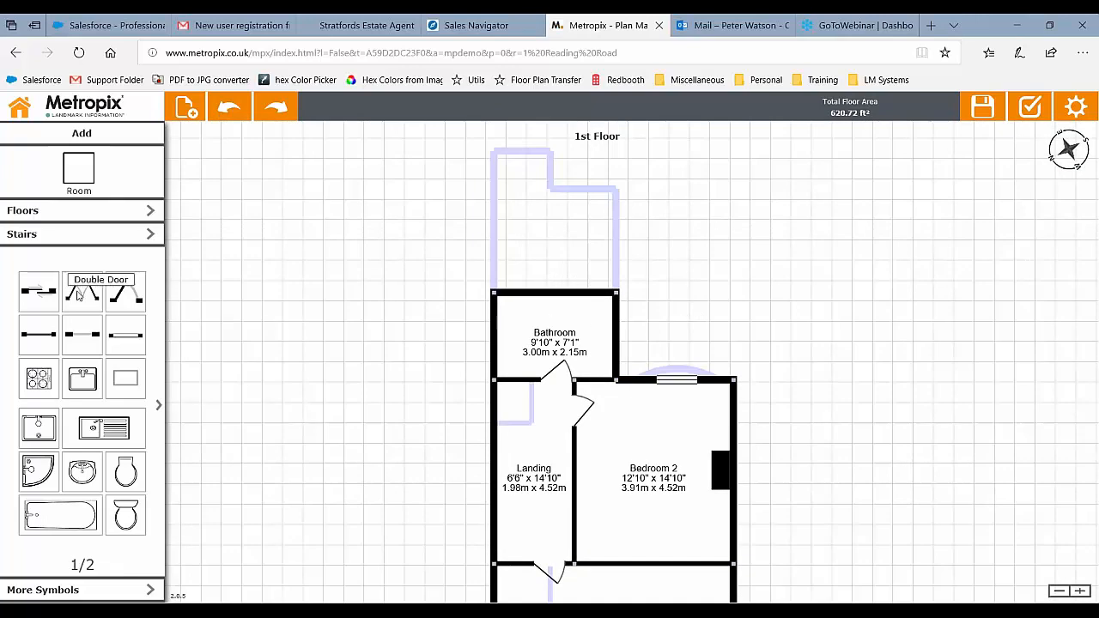
drag(85, 302, 556, 292)
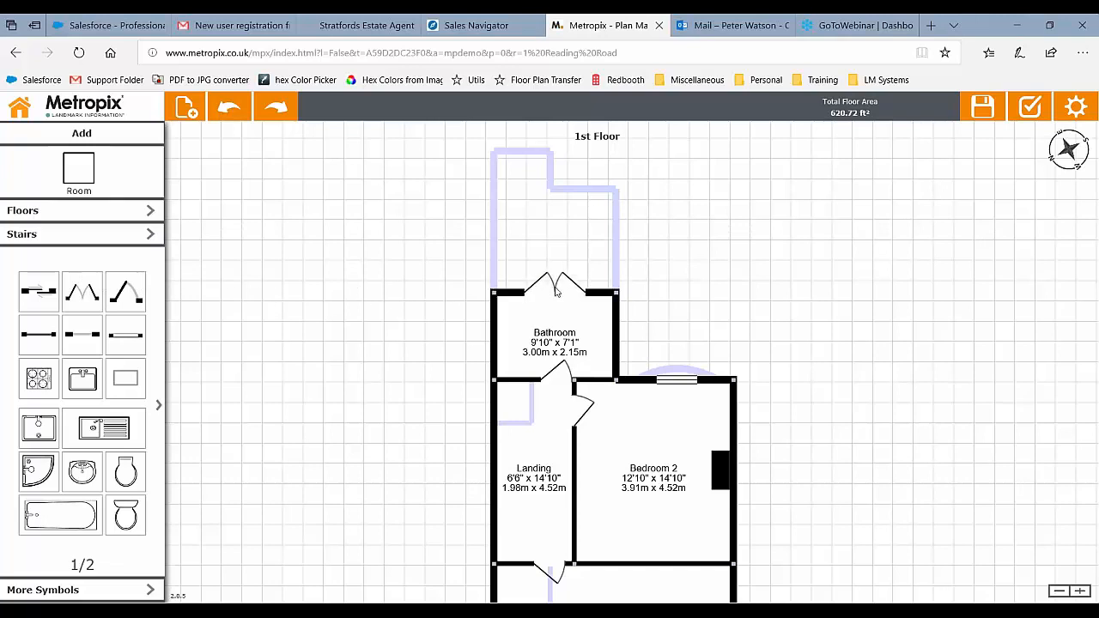
click(592, 284)
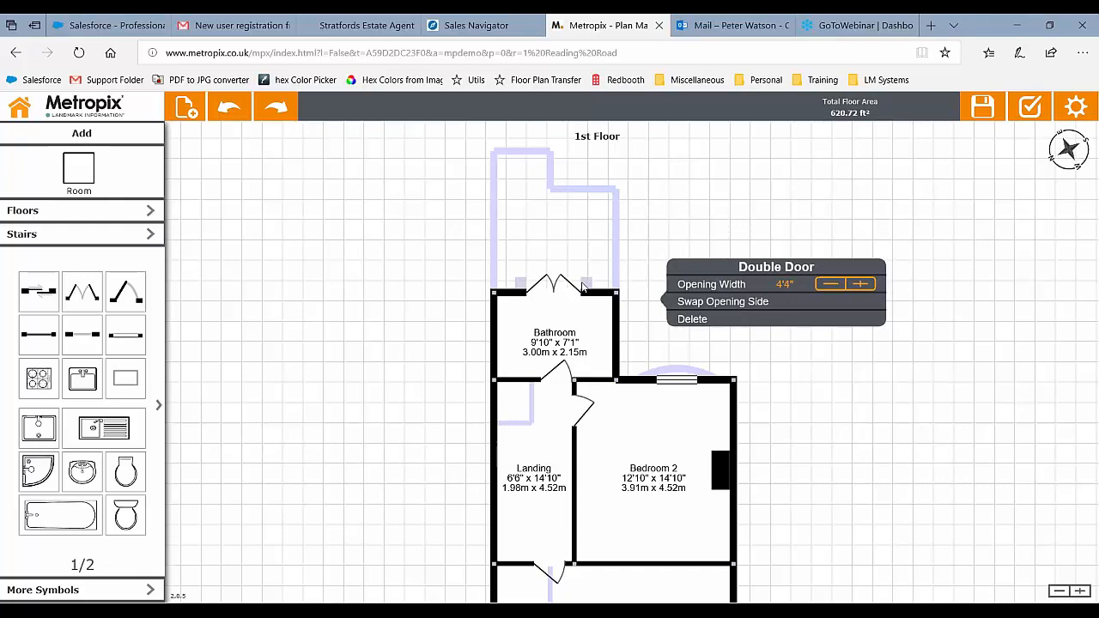
click(694, 232)
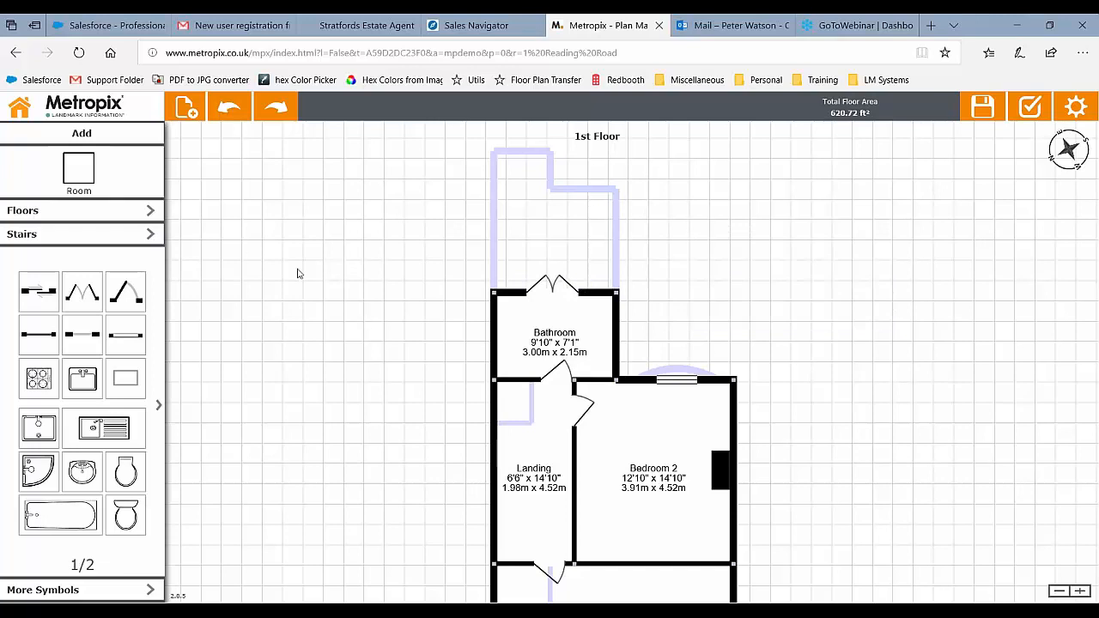
click(81, 176)
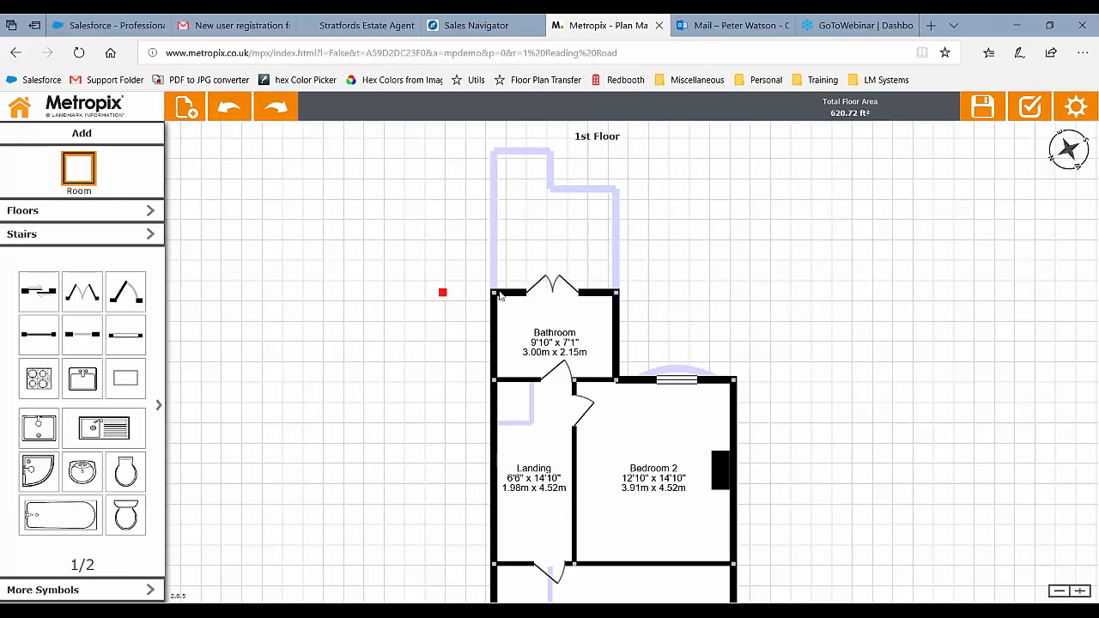
Draw a 9'10" x 4'7" Balcony above the Bathroom's double doors, then pan to Bedroom 1
drag(496, 293, 616, 239)
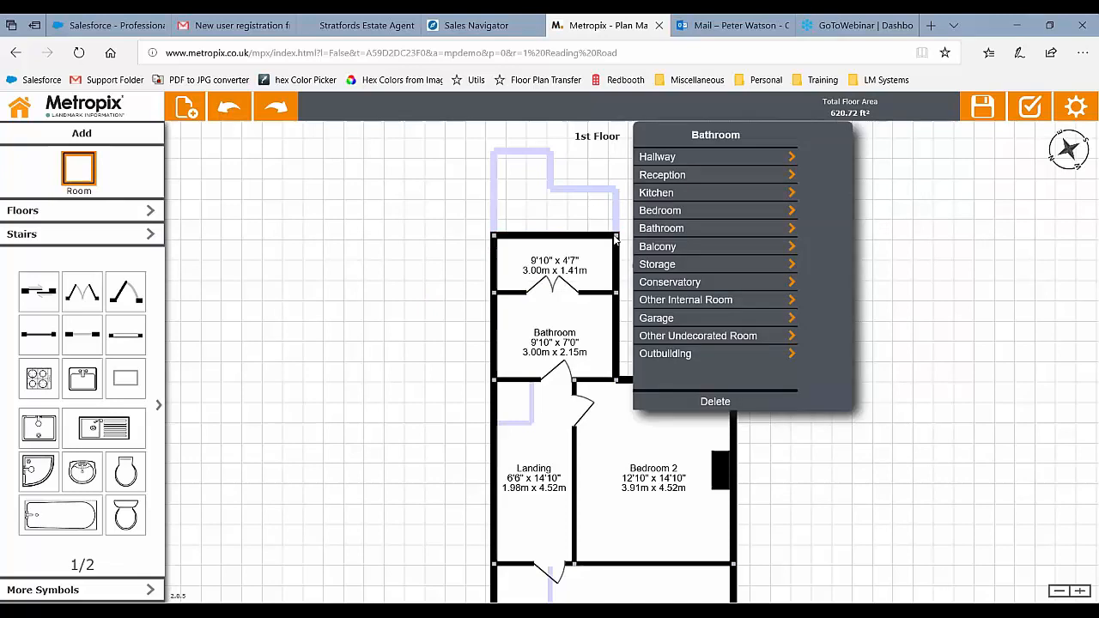
click(665, 247)
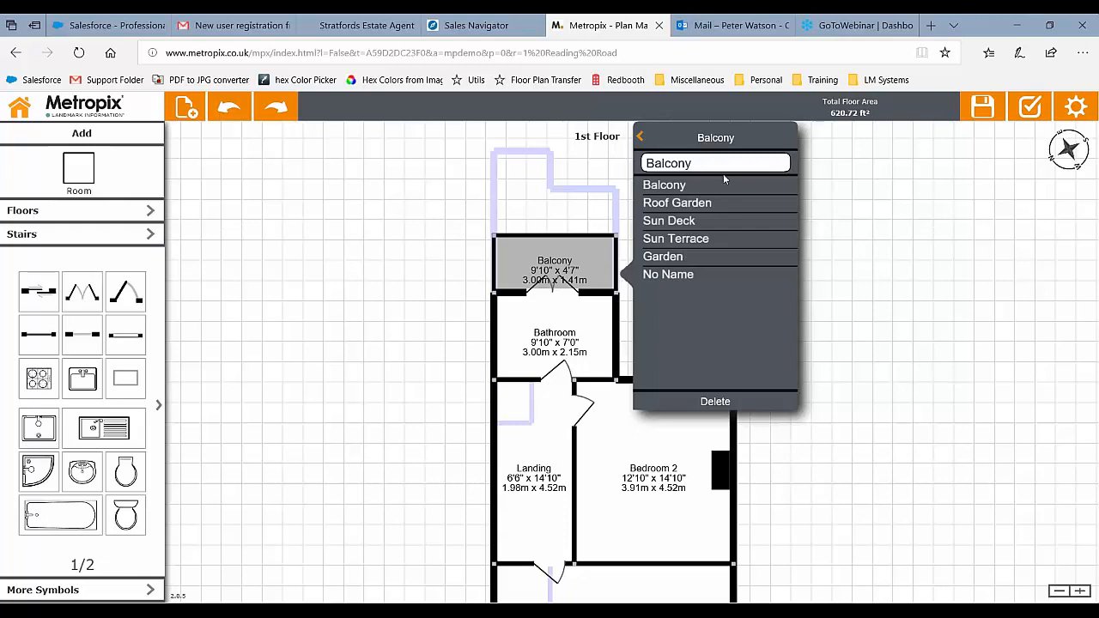
click(901, 222)
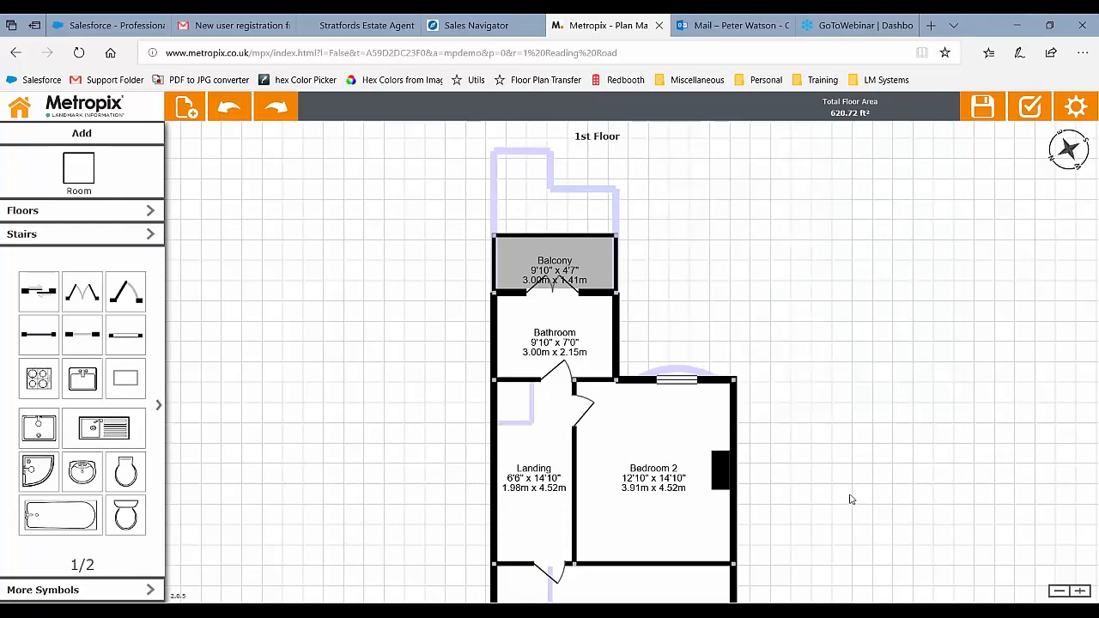
drag(844, 466, 829, 324)
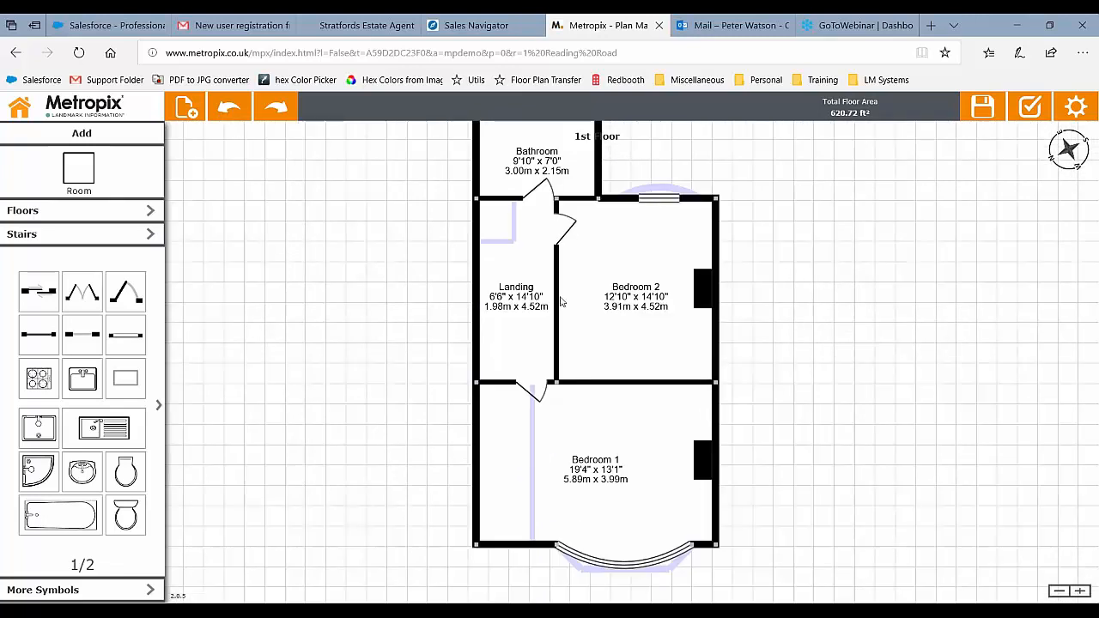
Place a flipped Stairs with a Turn in the Landing, stretched down and 3'0" wide
click(30, 236)
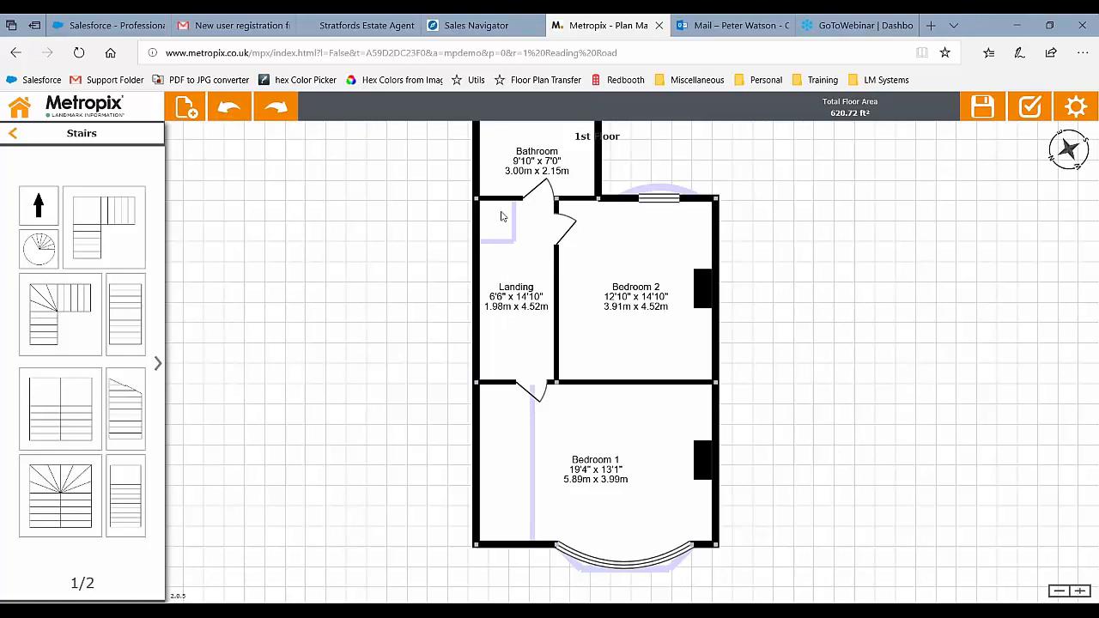
drag(523, 211, 544, 216)
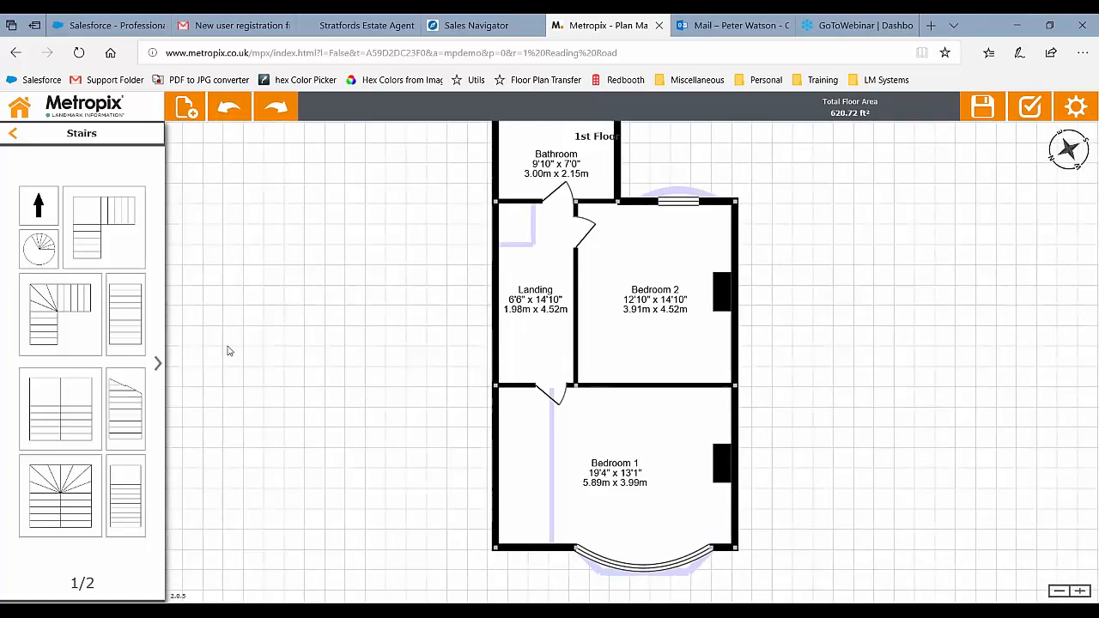
click(156, 361)
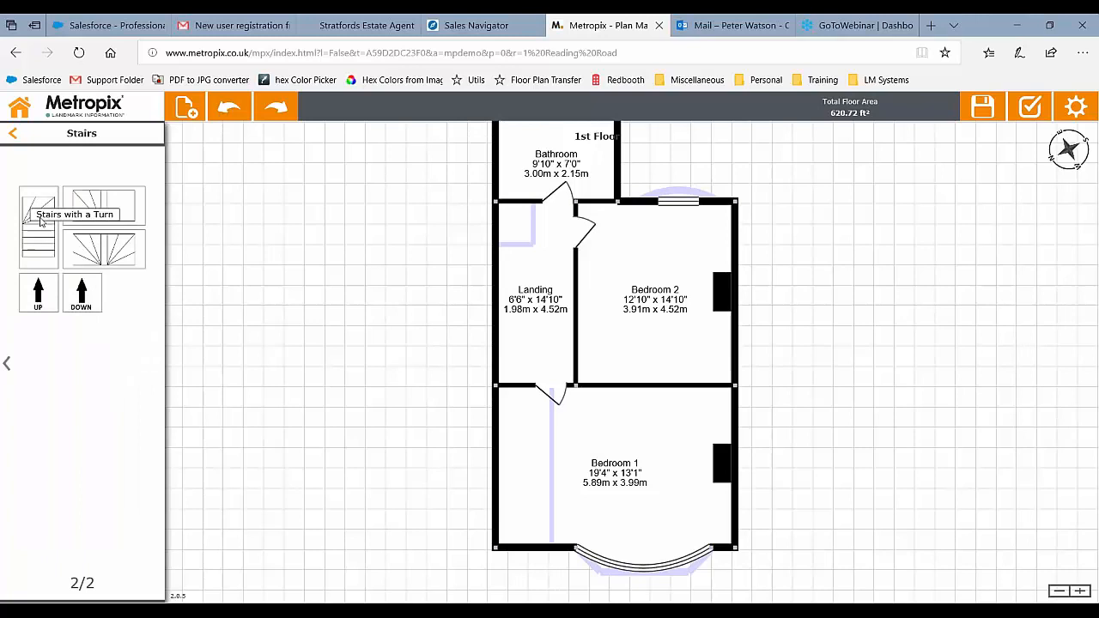
drag(38, 228, 508, 257)
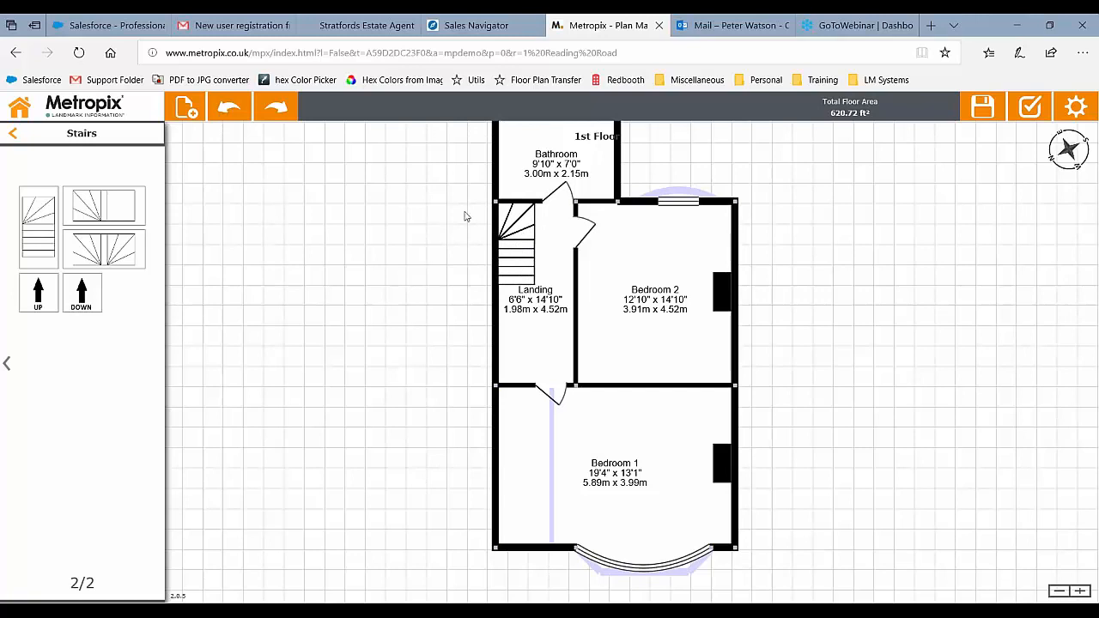
click(512, 252)
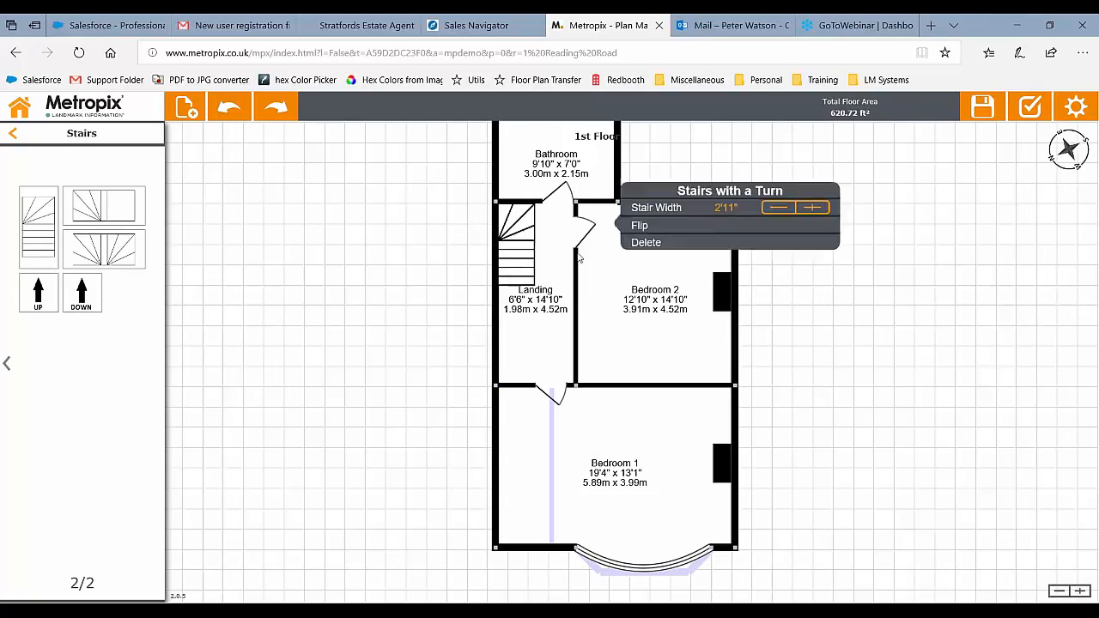
click(642, 227)
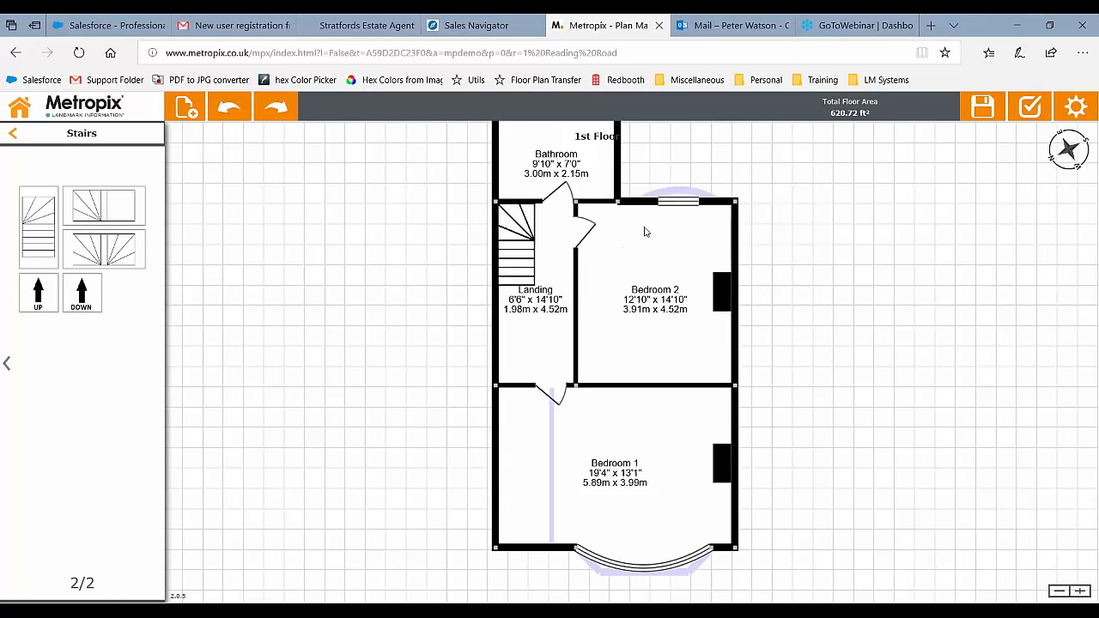
click(514, 273)
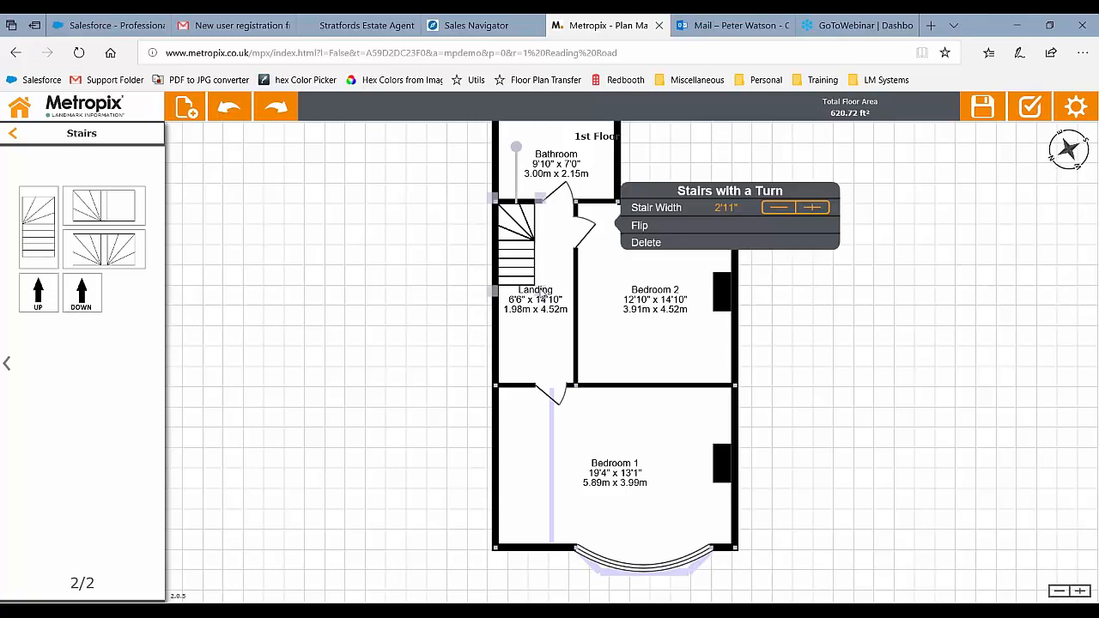
drag(543, 297, 540, 370)
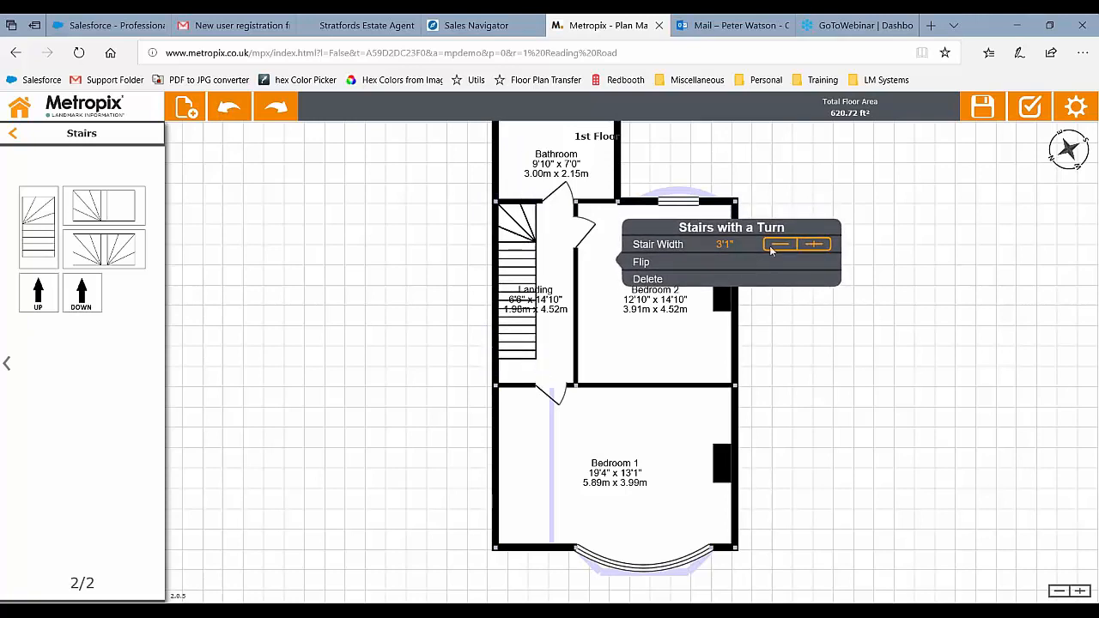
click(773, 246)
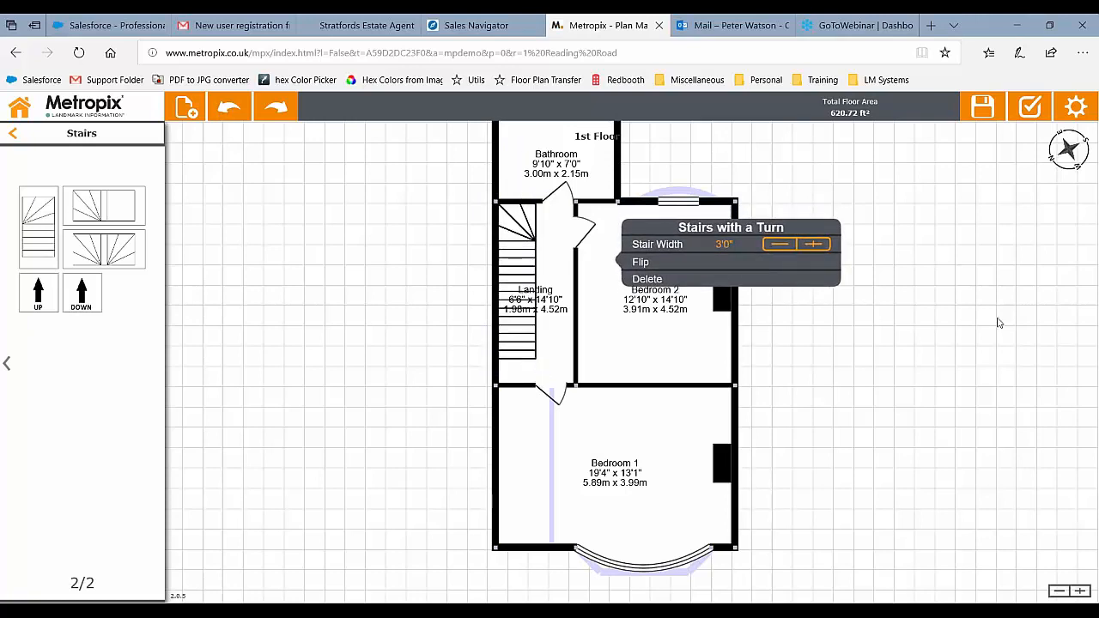
click(927, 366)
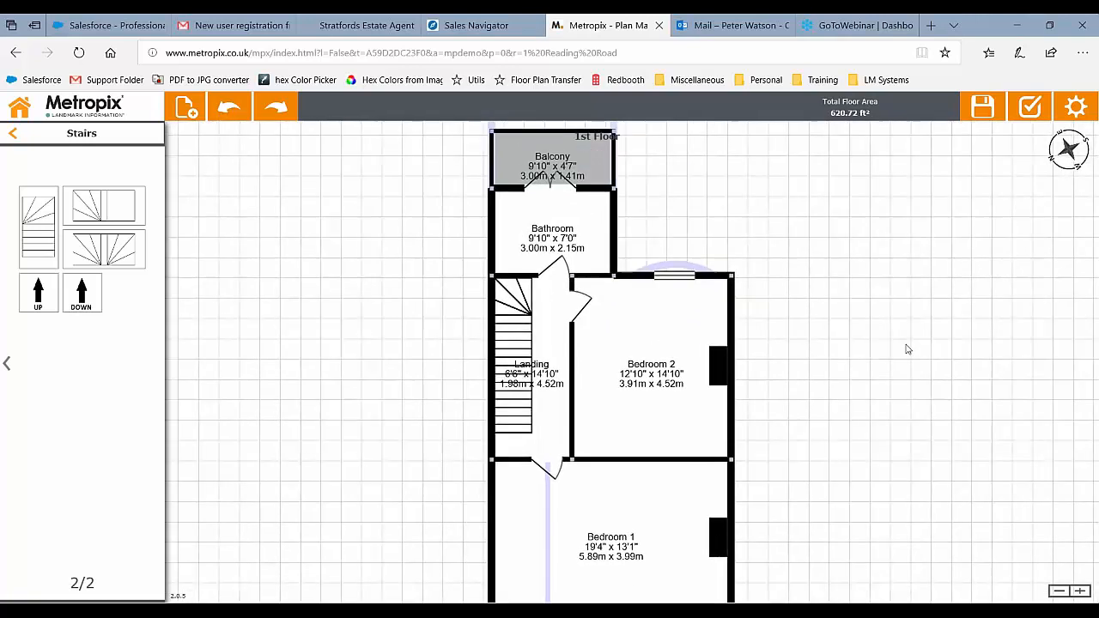
Add a Down Arrow on the Landing staircase and rotate it to point left
drag(894, 375, 898, 283)
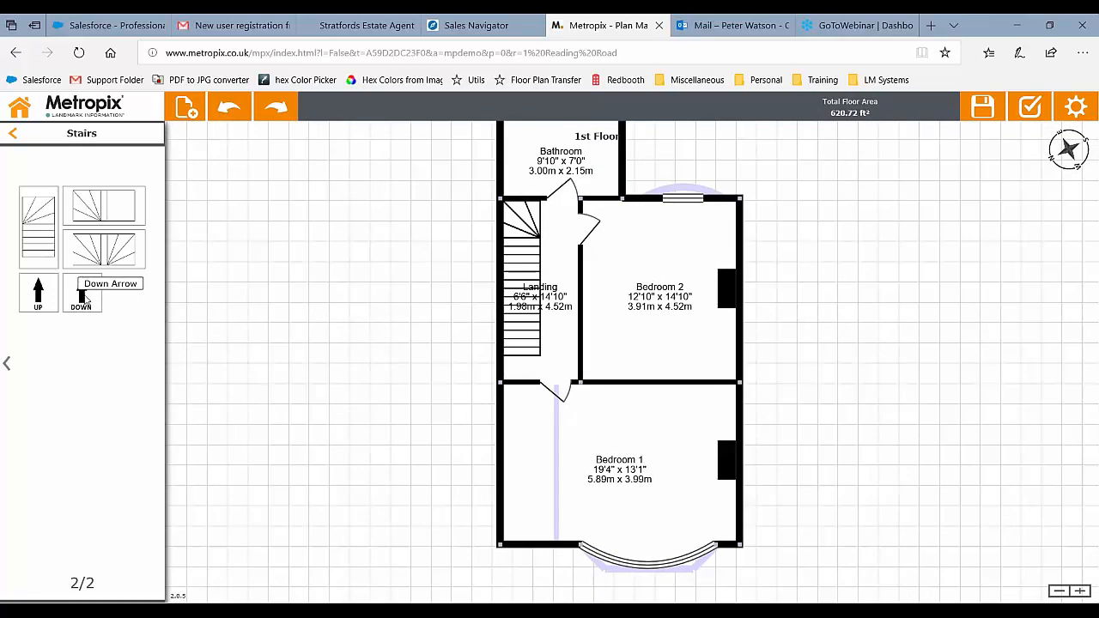
drag(86, 297, 550, 223)
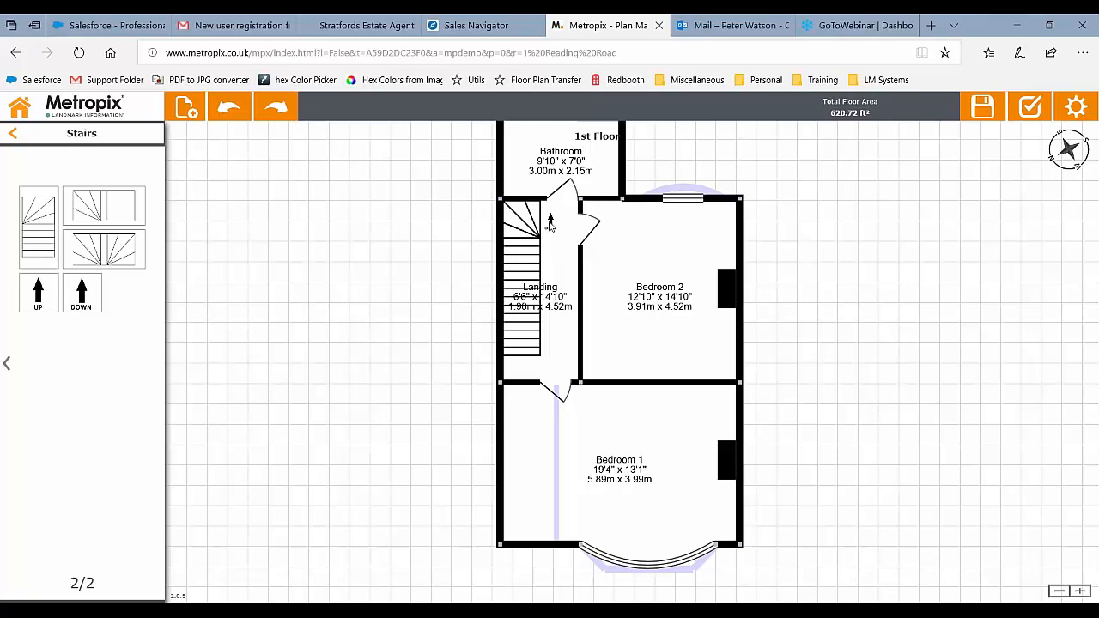
click(551, 225)
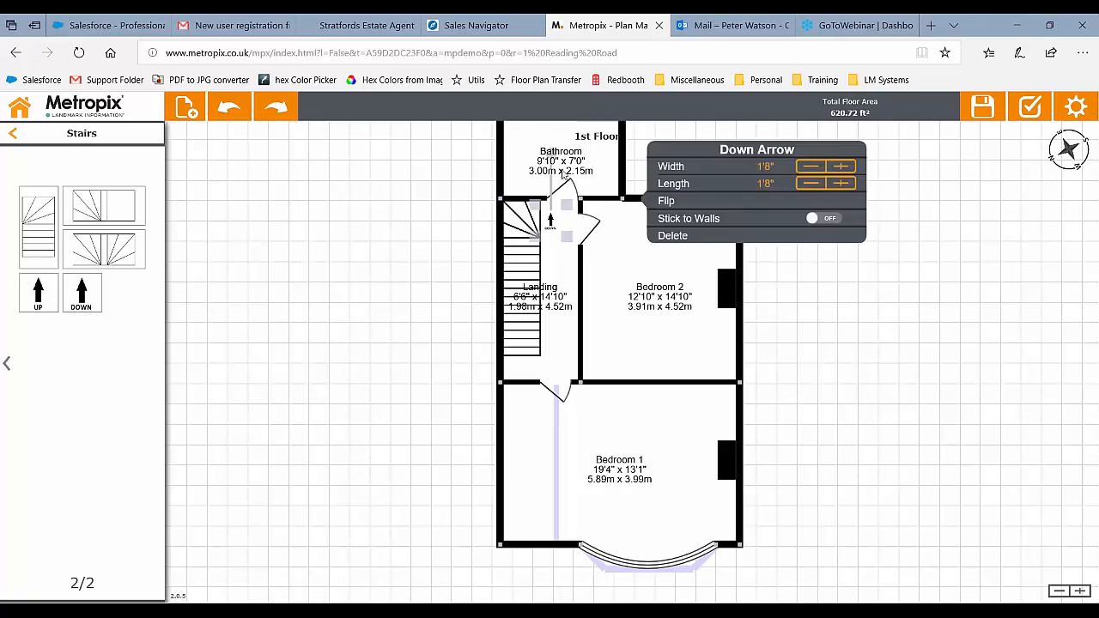
drag(554, 161, 434, 222)
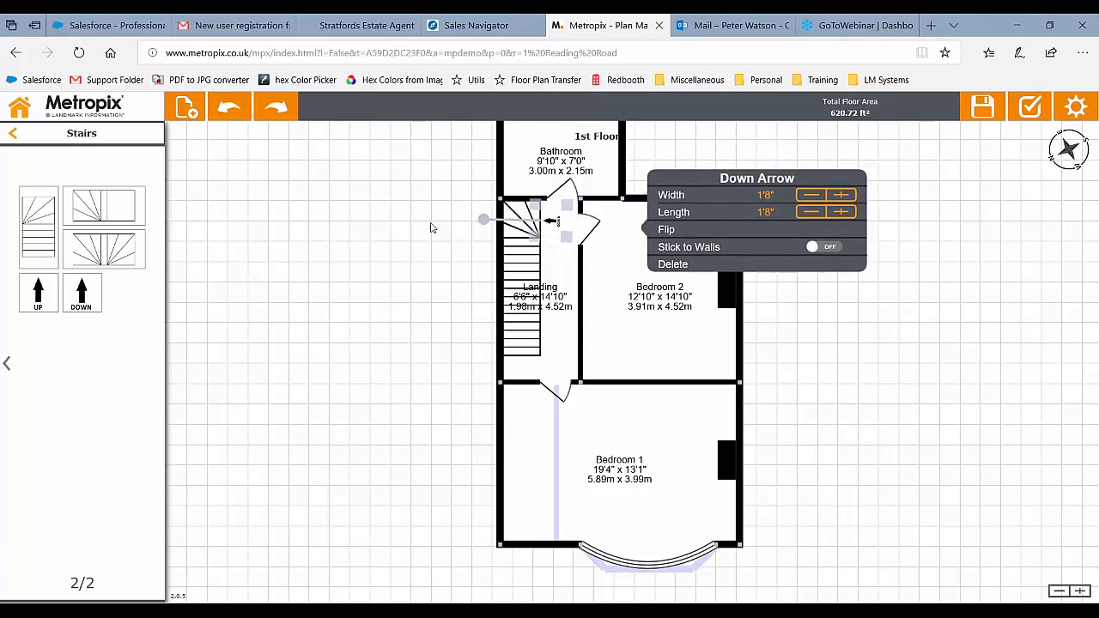
click(431, 228)
click(13, 133)
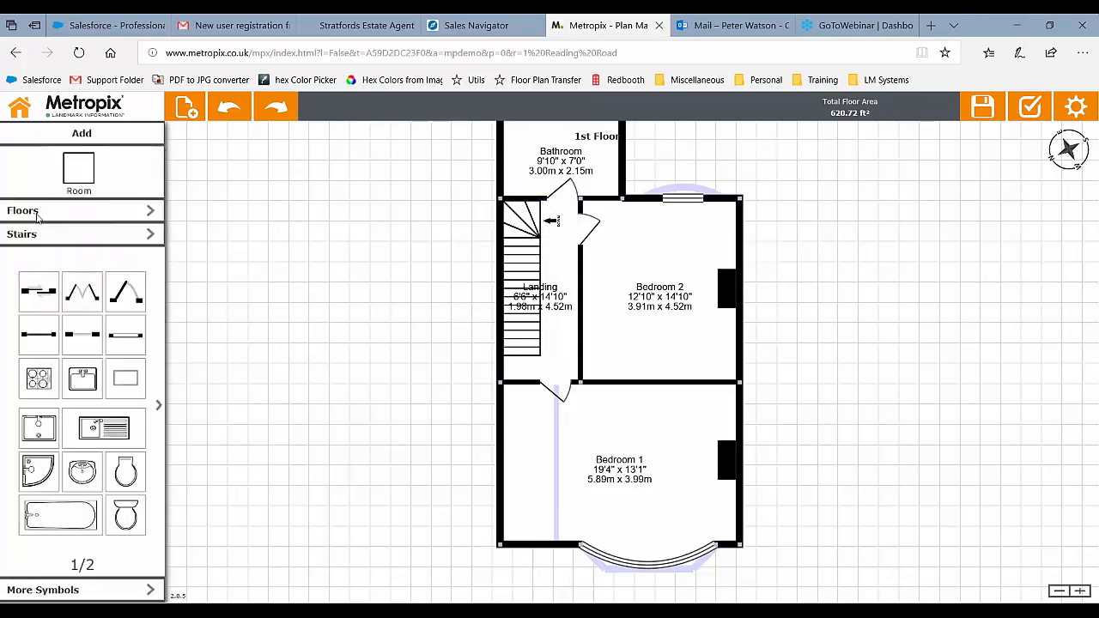
Switch the editor to the Ground Floor plan
click(37, 215)
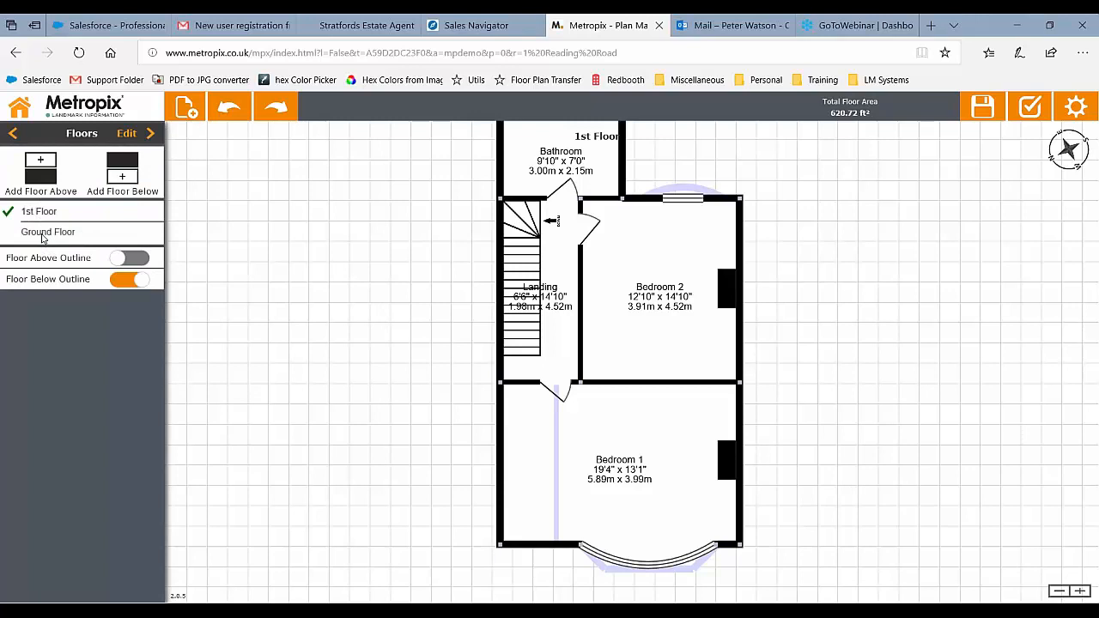
click(45, 233)
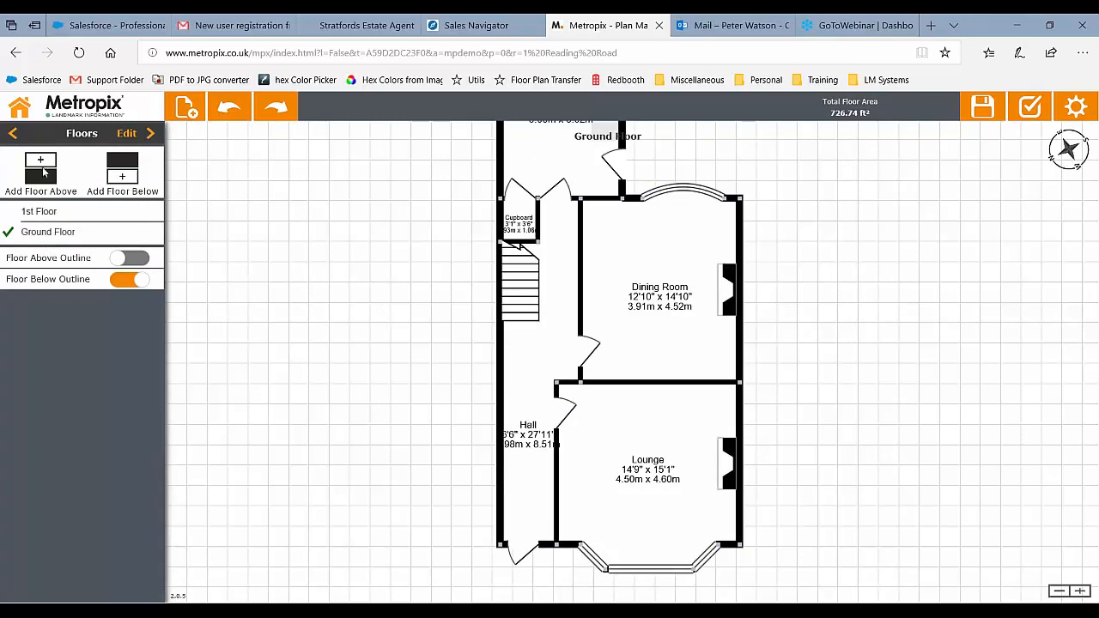
click(14, 134)
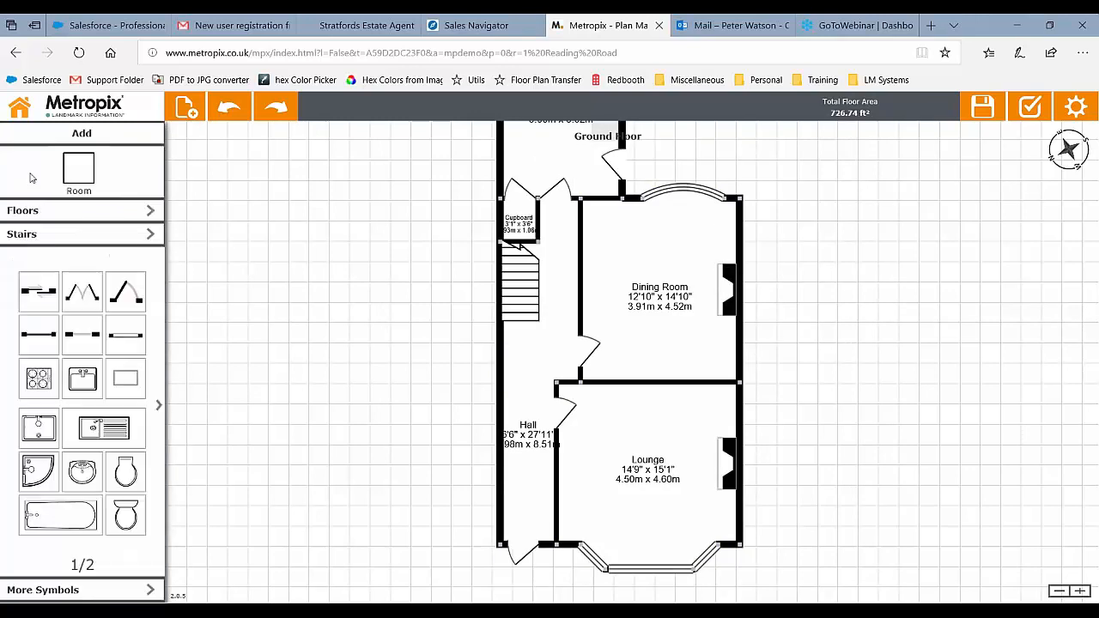
Place a Stairs arrow at the foot of the hall staircase and delete the stray arrow by the front door
click(41, 234)
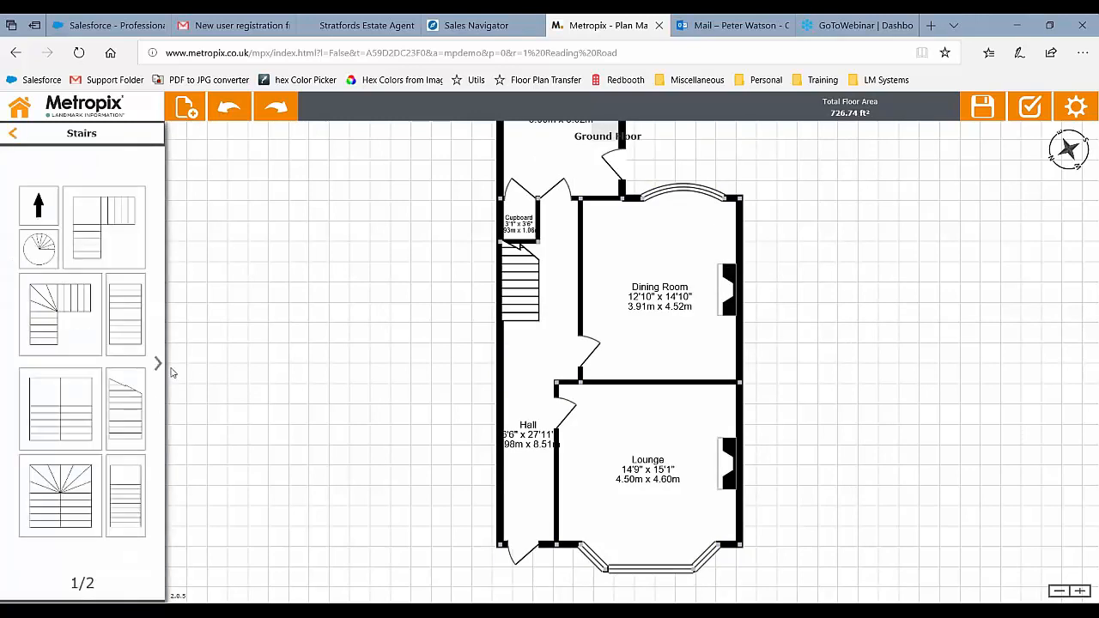
click(162, 368)
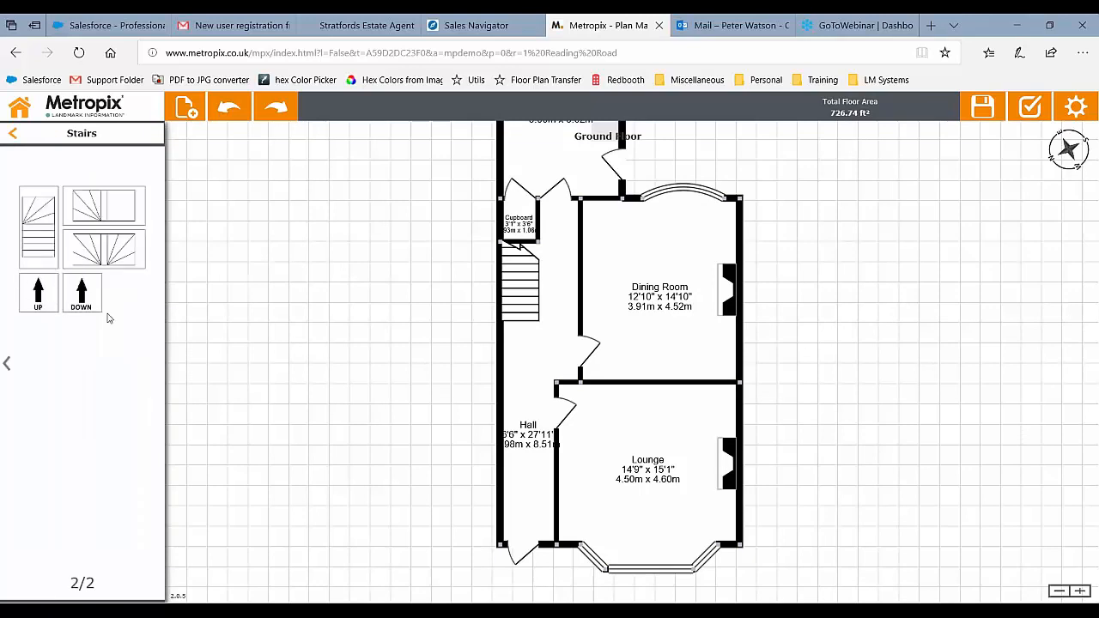
drag(527, 338, 520, 336)
click(6, 364)
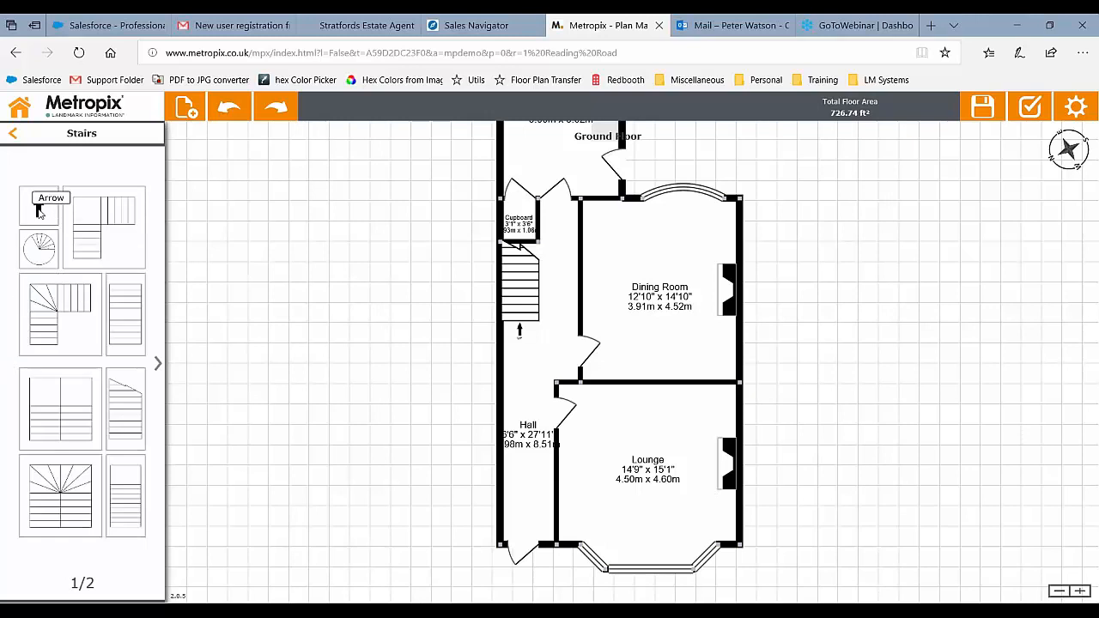
drag(42, 216, 525, 570)
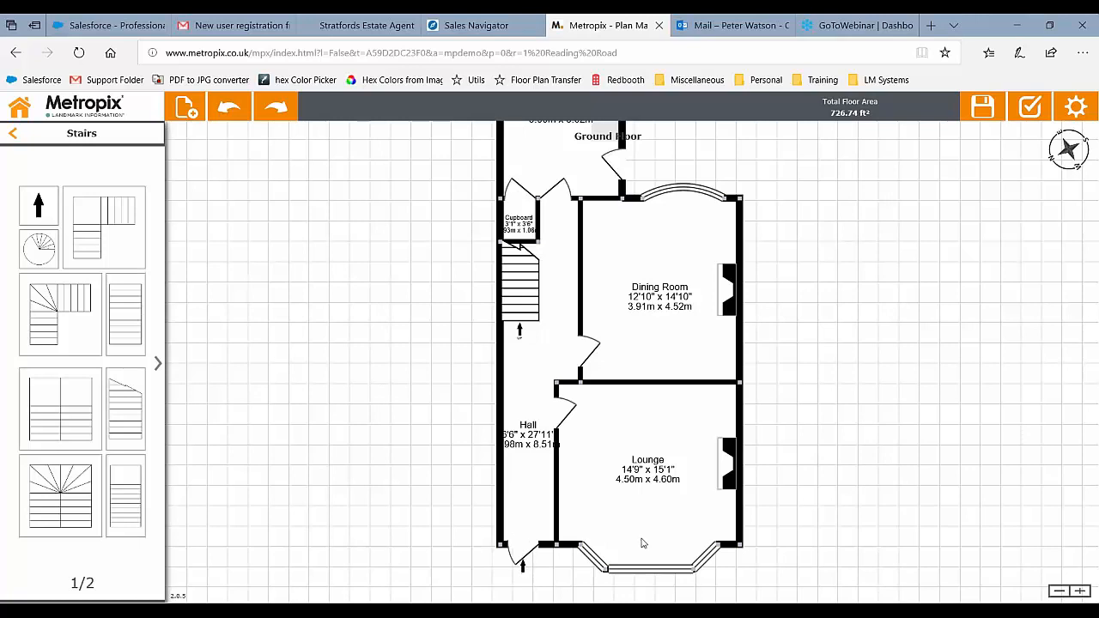
key(Delete)
Save the plan, then leave the editor for the My Plans page
scroll(844, 343, up, 4)
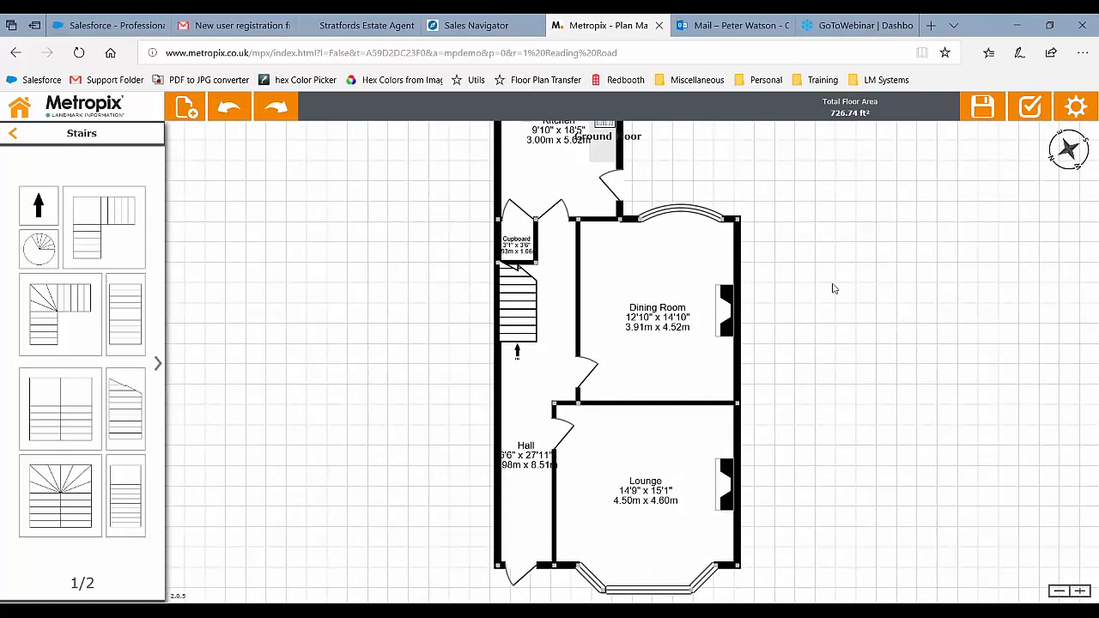
scroll(832, 292, up, 3)
scroll(827, 317, up, 5)
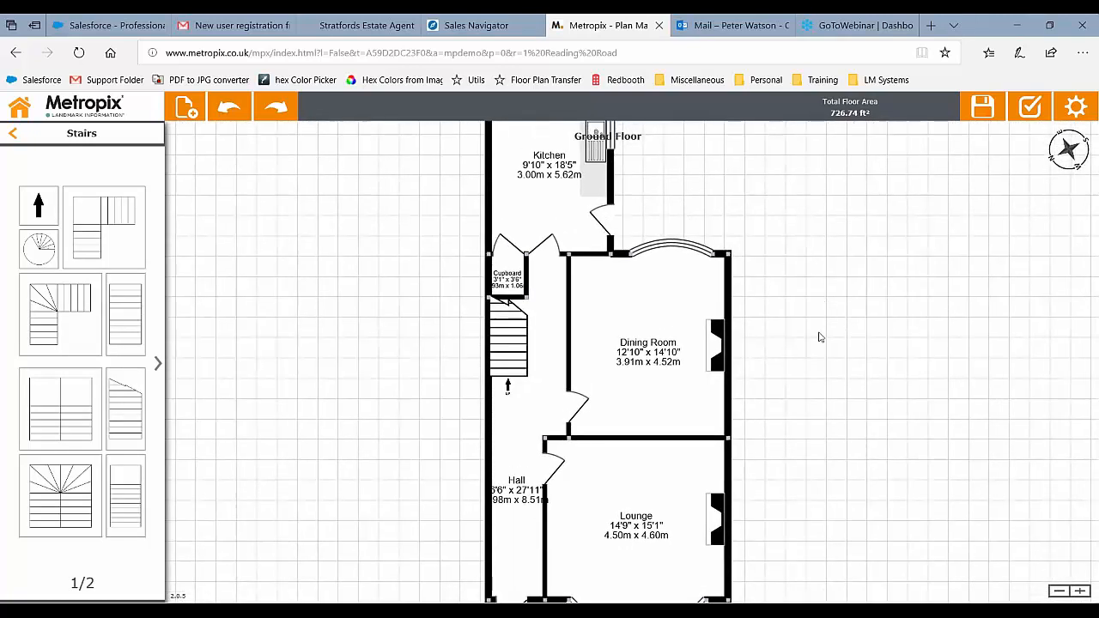
scroll(819, 360, down, 3)
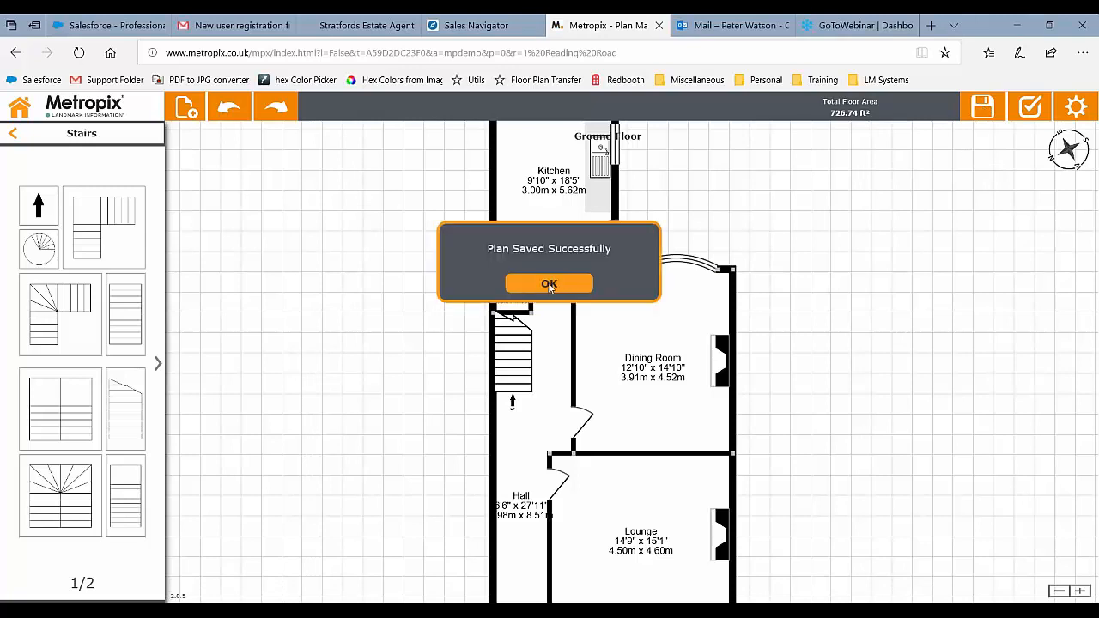
click(549, 285)
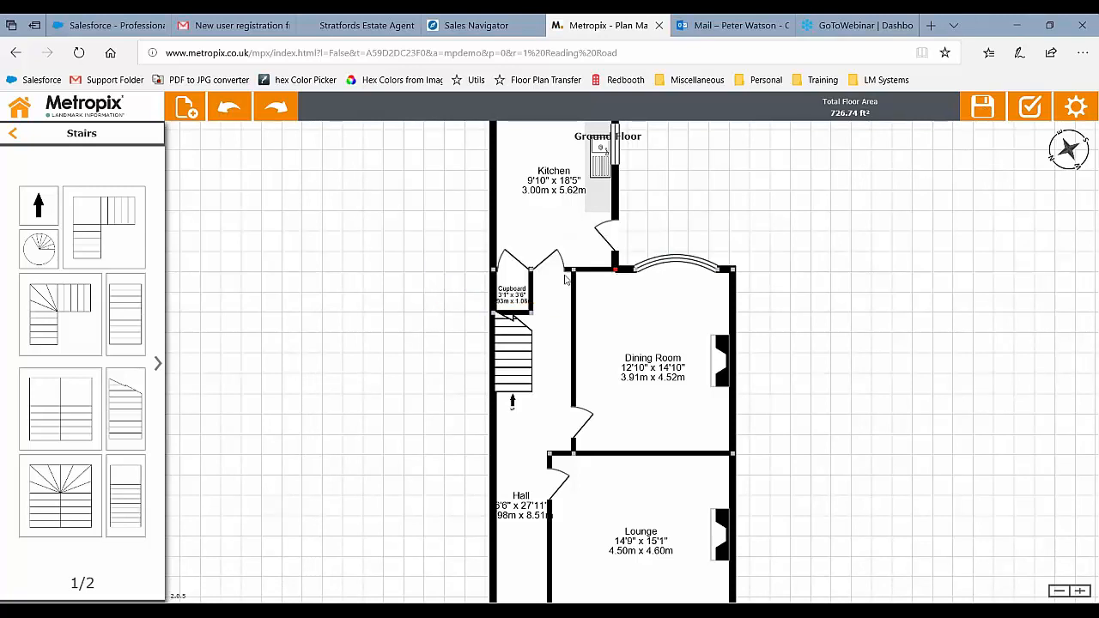
click(20, 110)
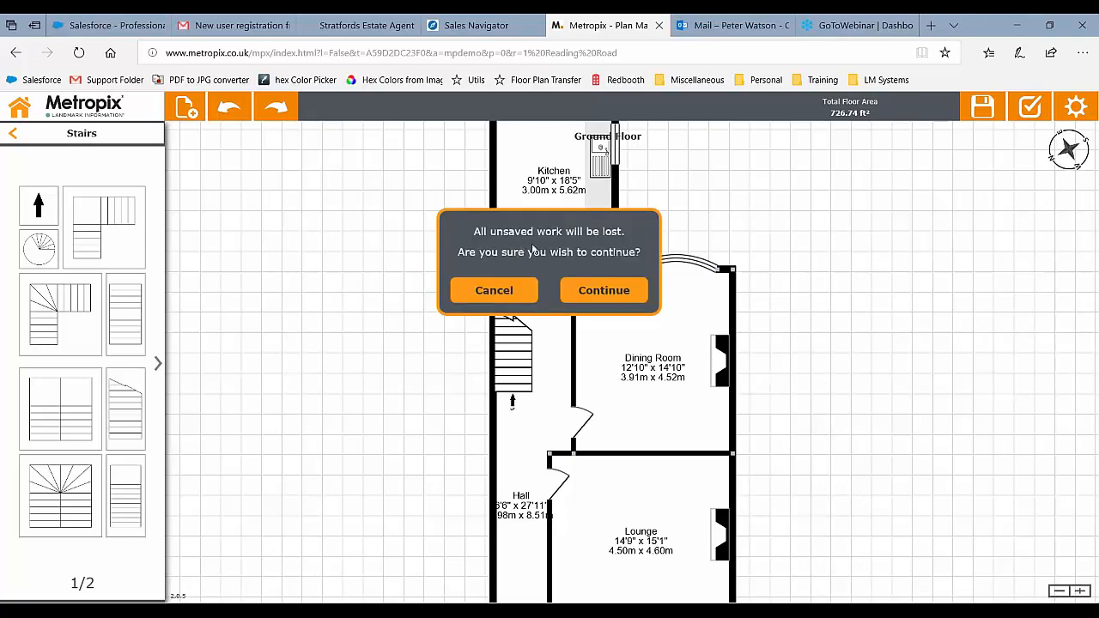
click(598, 292)
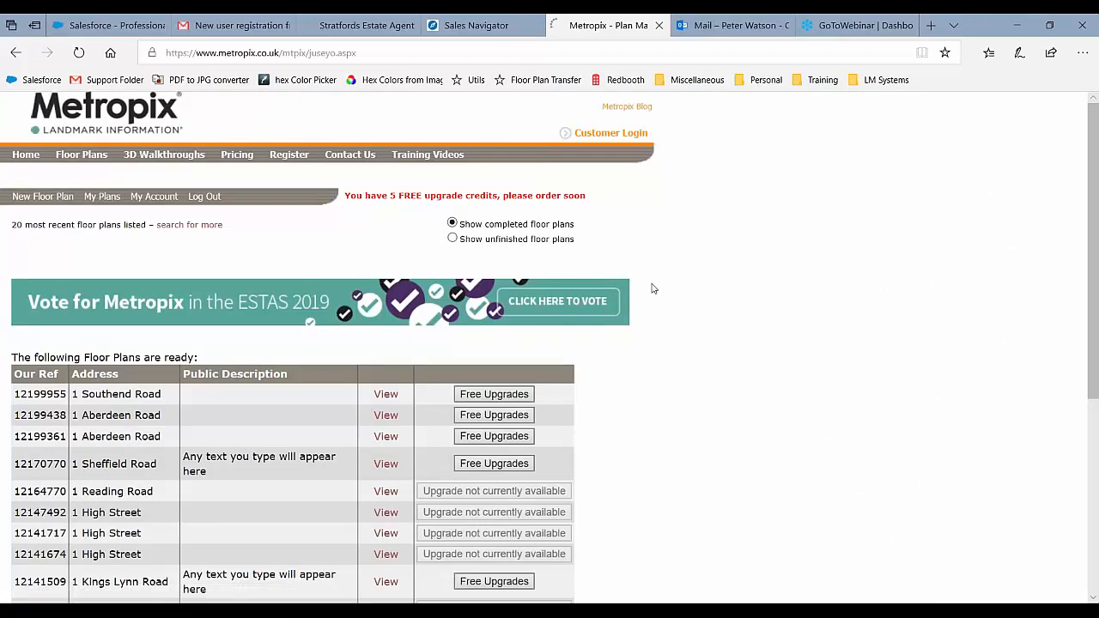
click(453, 239)
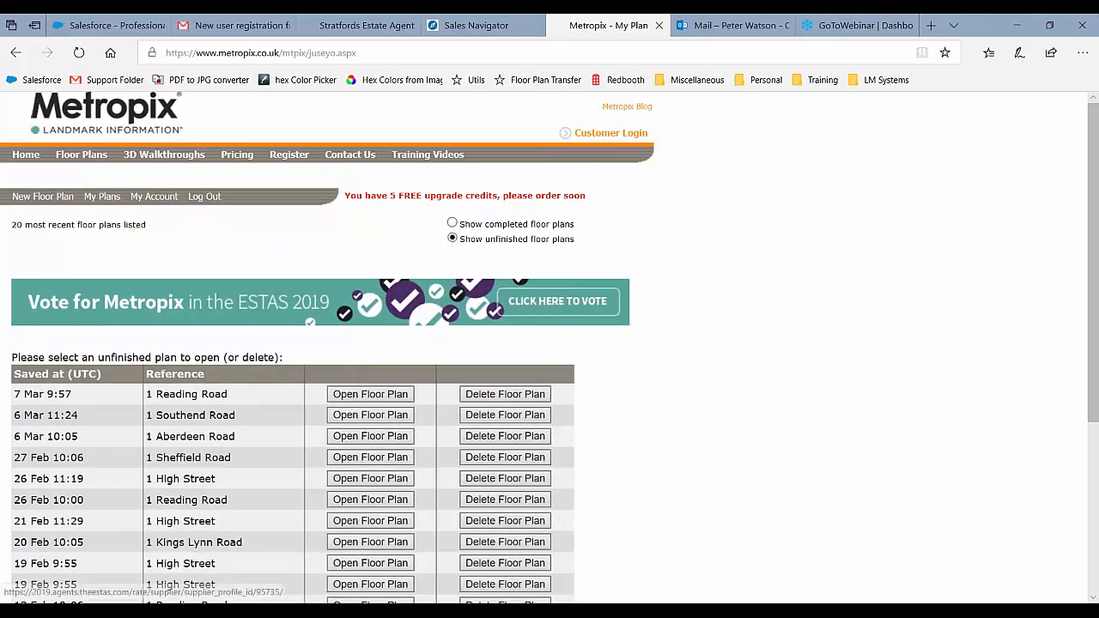
click(370, 394)
drag(828, 392, 767, 291)
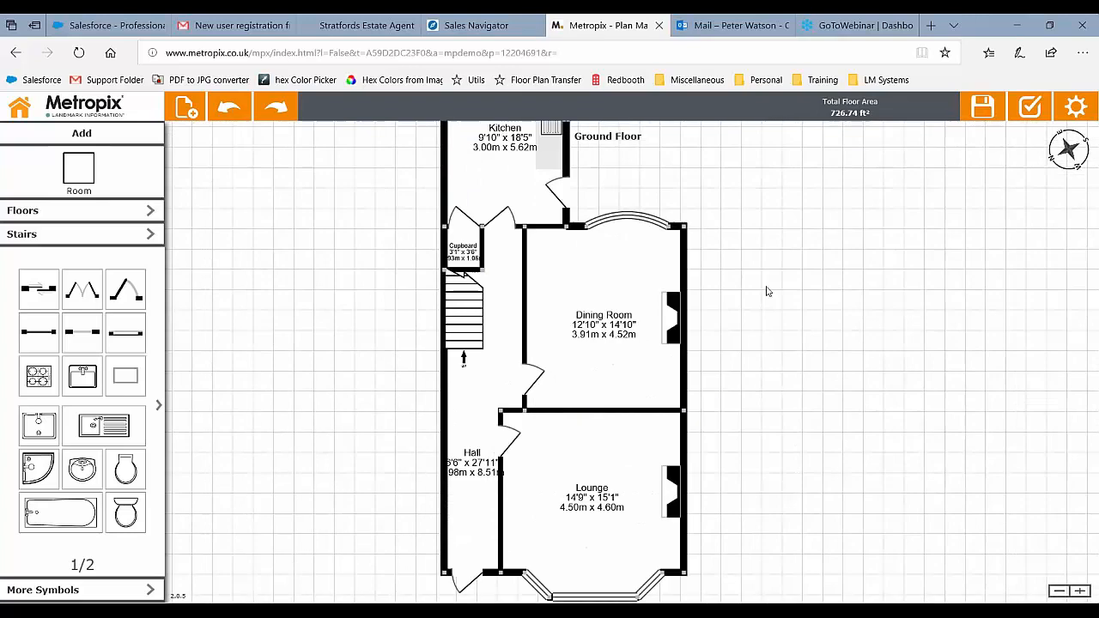
Switch to the 1st Floor plan and pan it into view
click(45, 213)
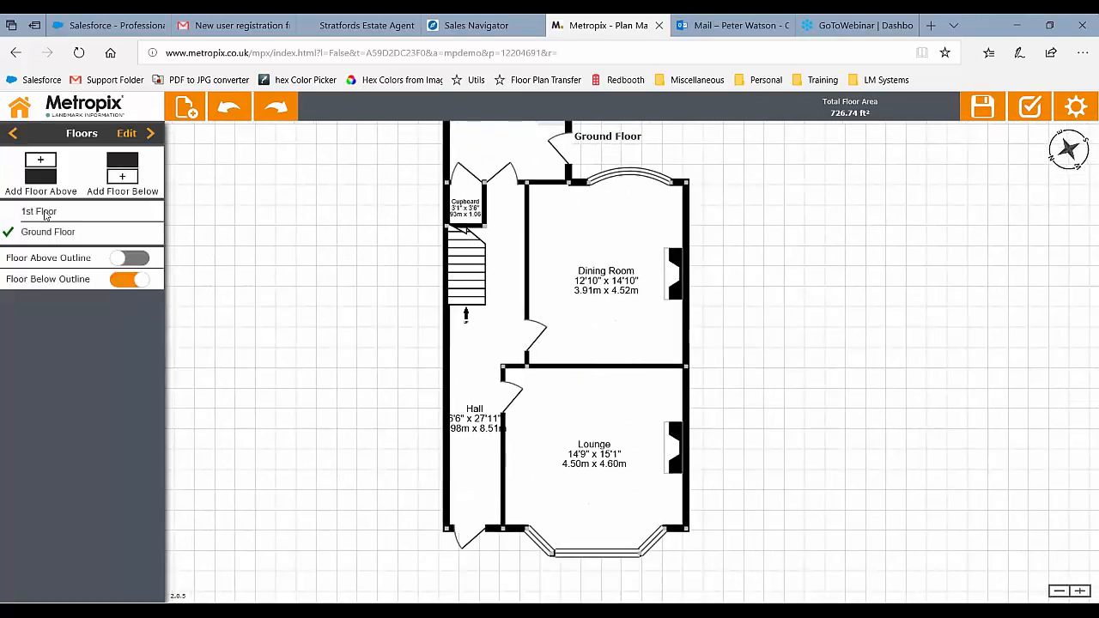
click(42, 212)
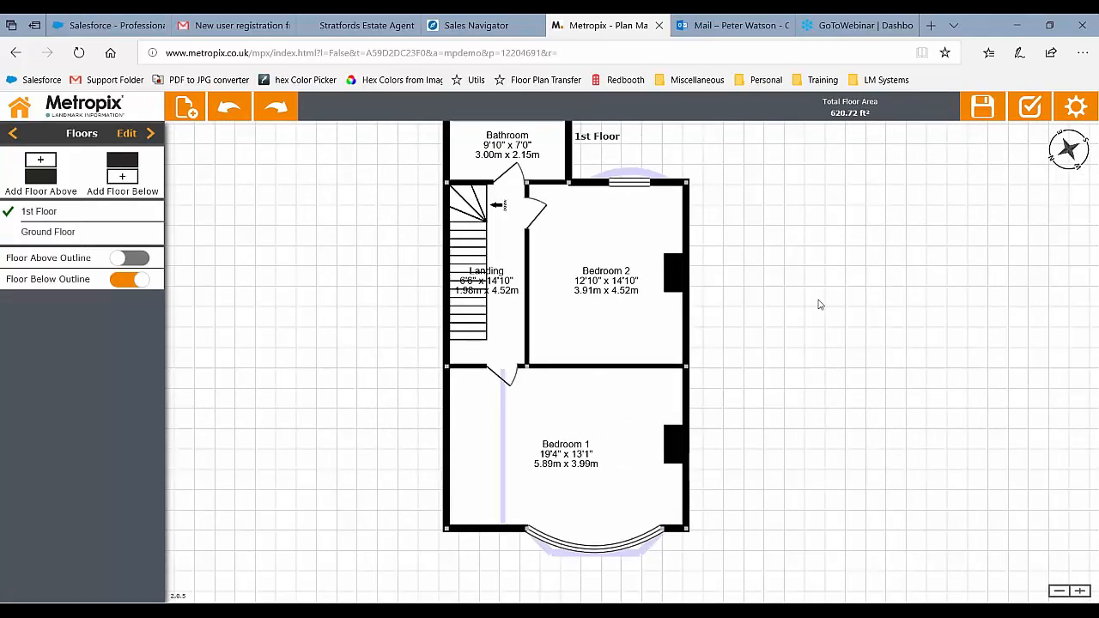
drag(820, 304, 834, 326)
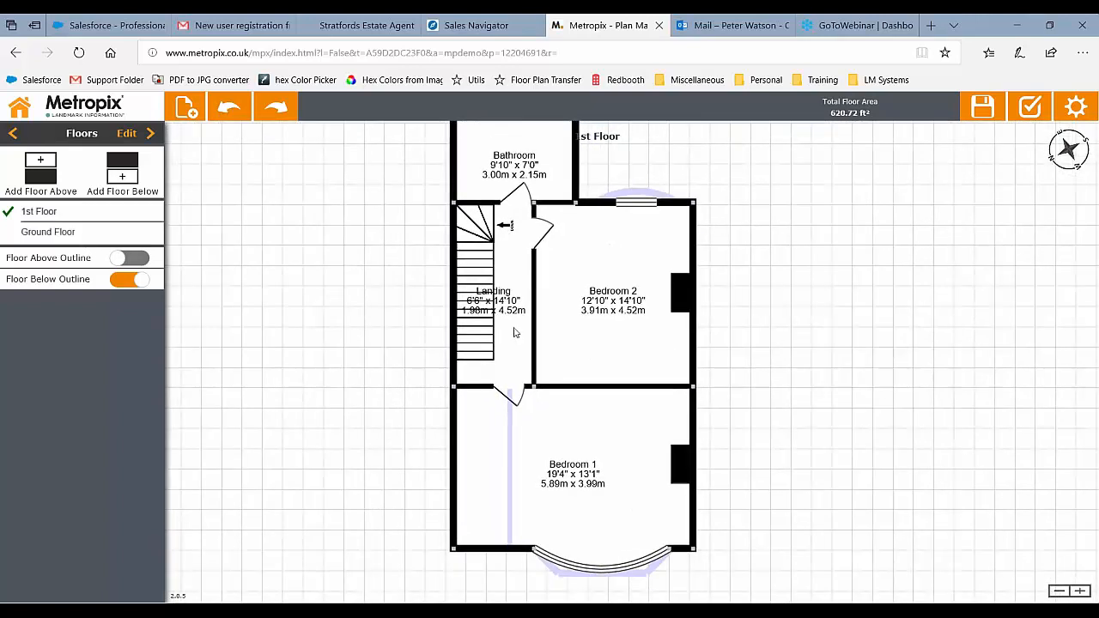
click(13, 133)
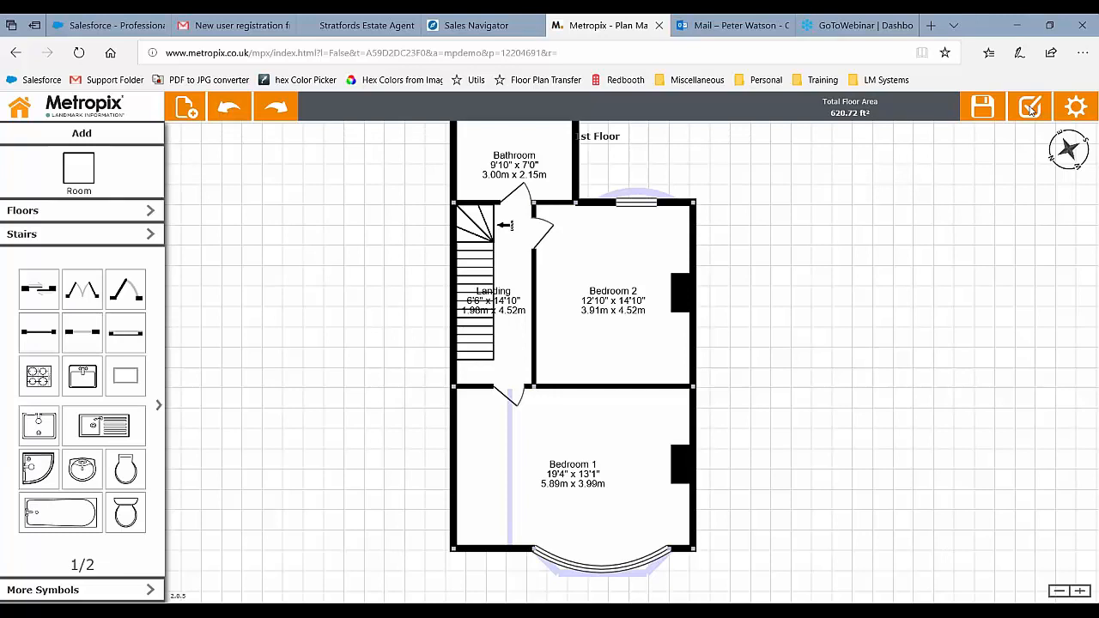
Proceed to plan completion and try the floor-area options, ending with a 1347.46 sq. ft. total
click(1029, 107)
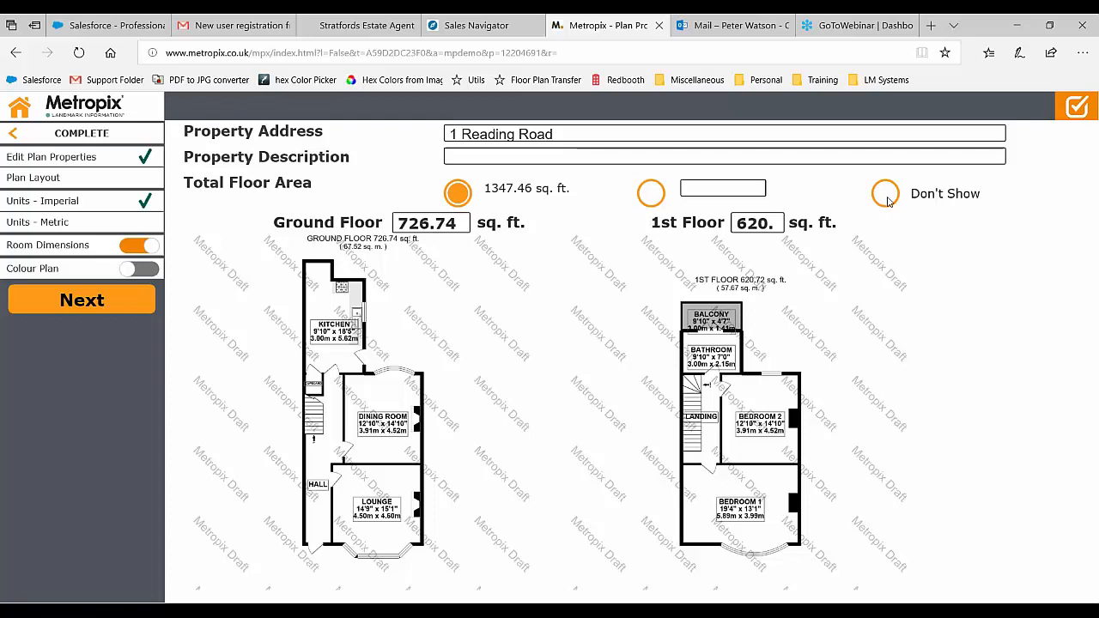
click(886, 196)
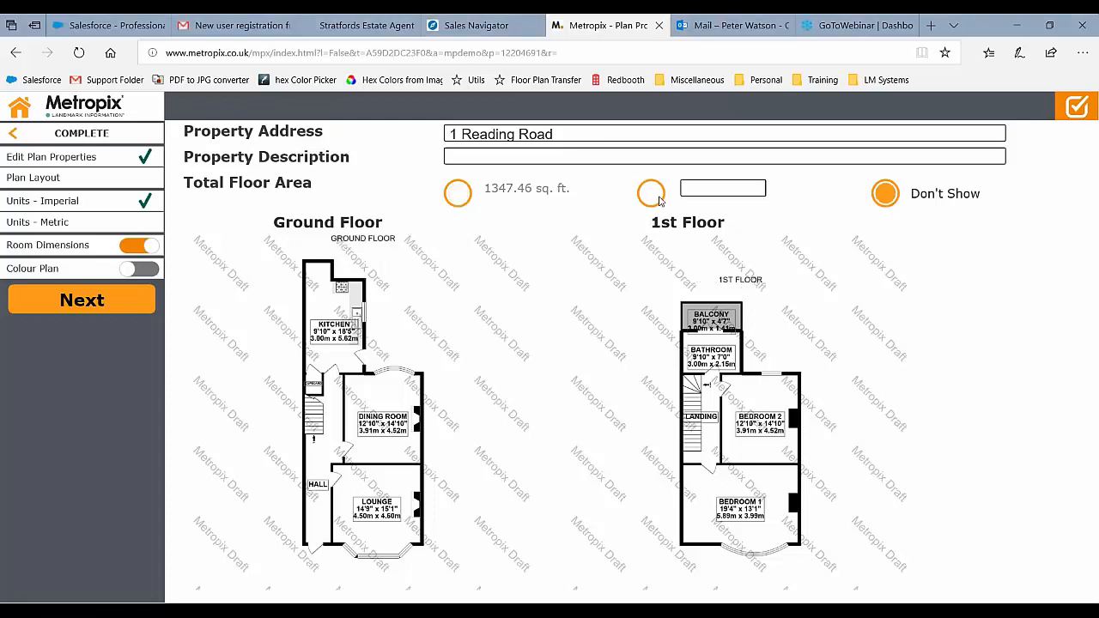
click(650, 194)
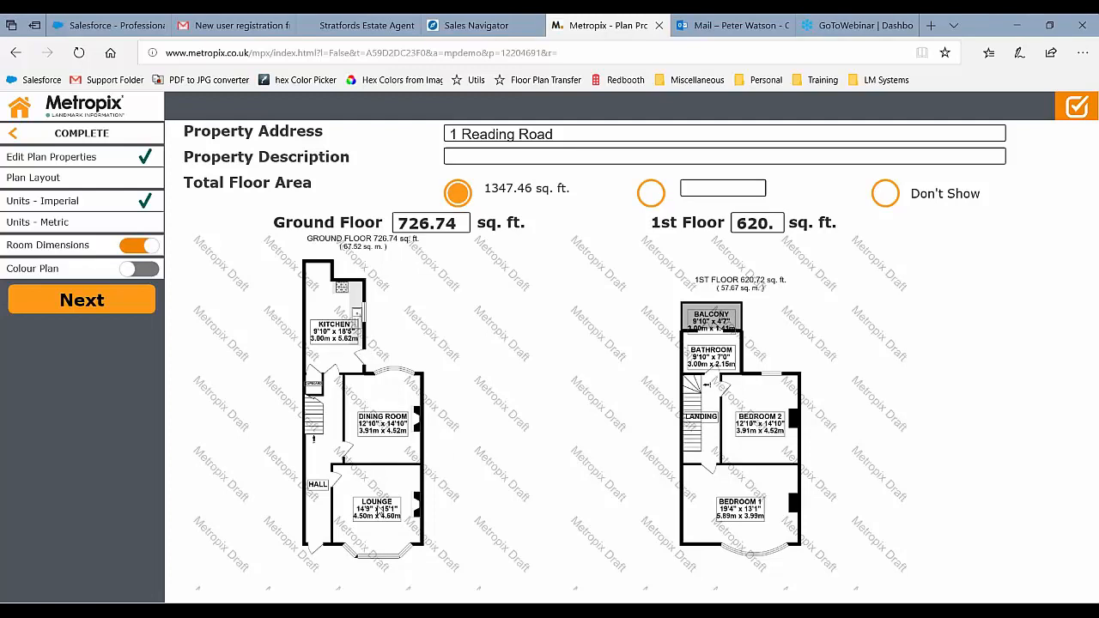
Edit the Lounge: length 15.2 (15'2") plus the extra note 'max into bay'
click(380, 509)
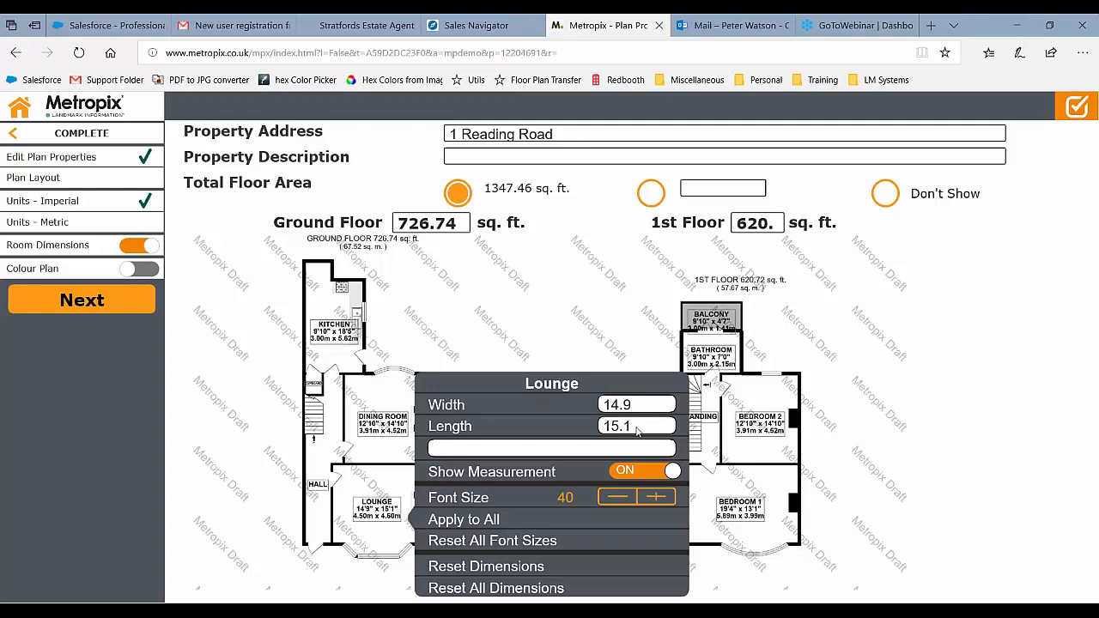
click(636, 429)
key(BackSpace)
text(2)
click(504, 451)
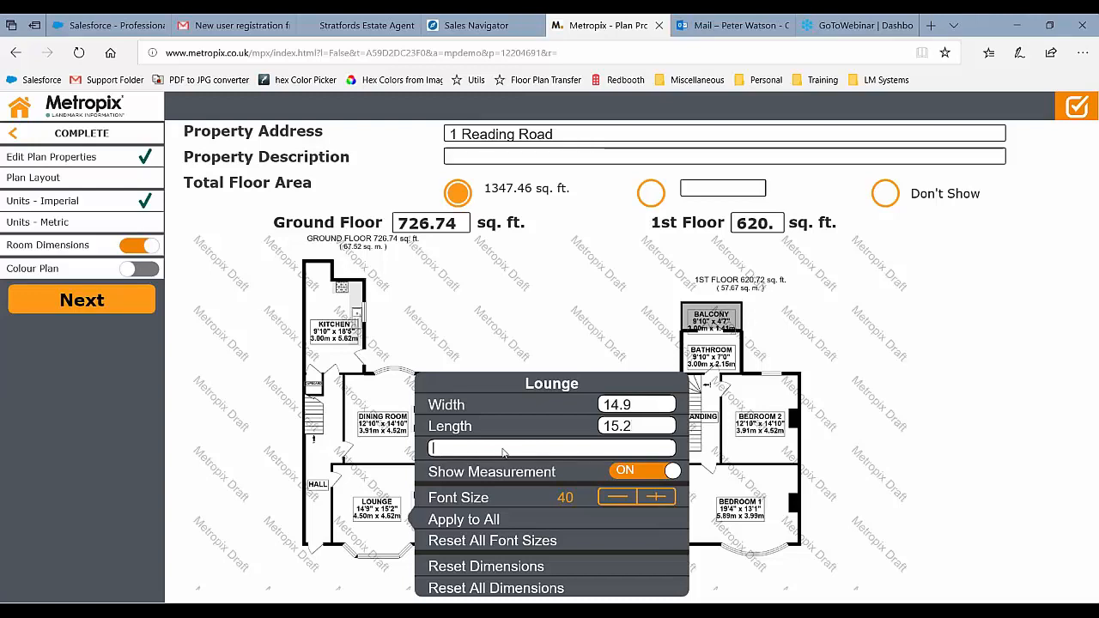
text(max into )
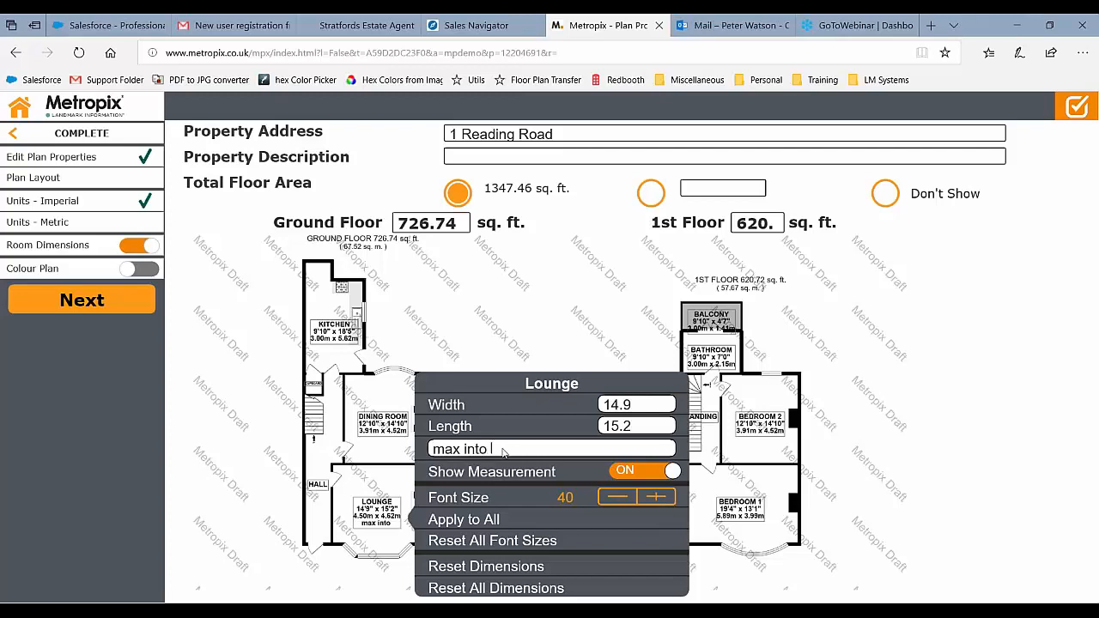
text(bay)
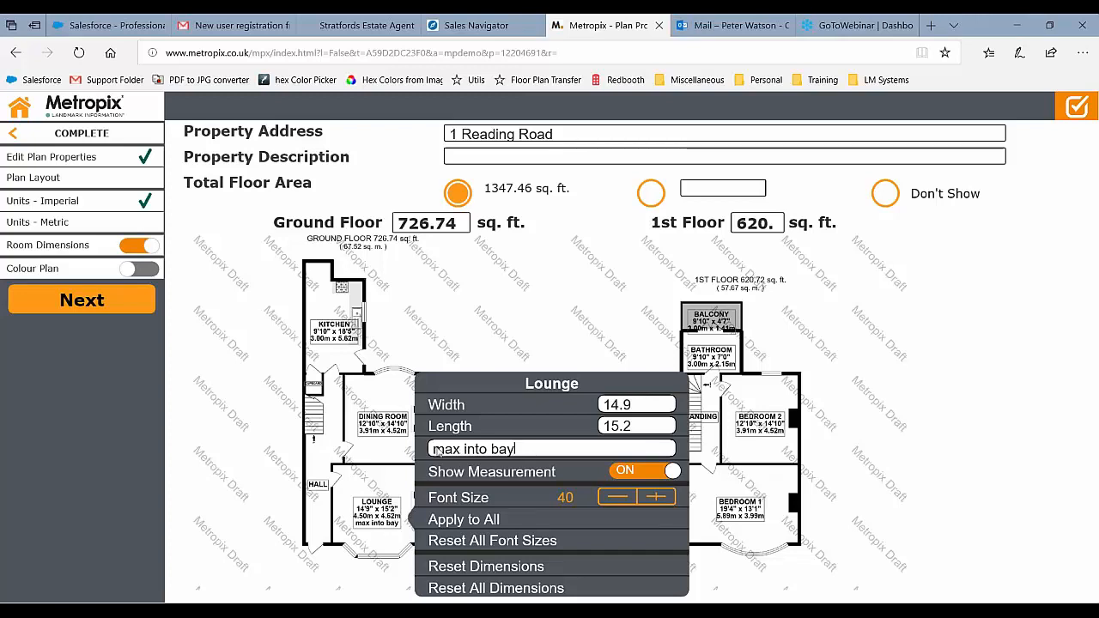
click(436, 448)
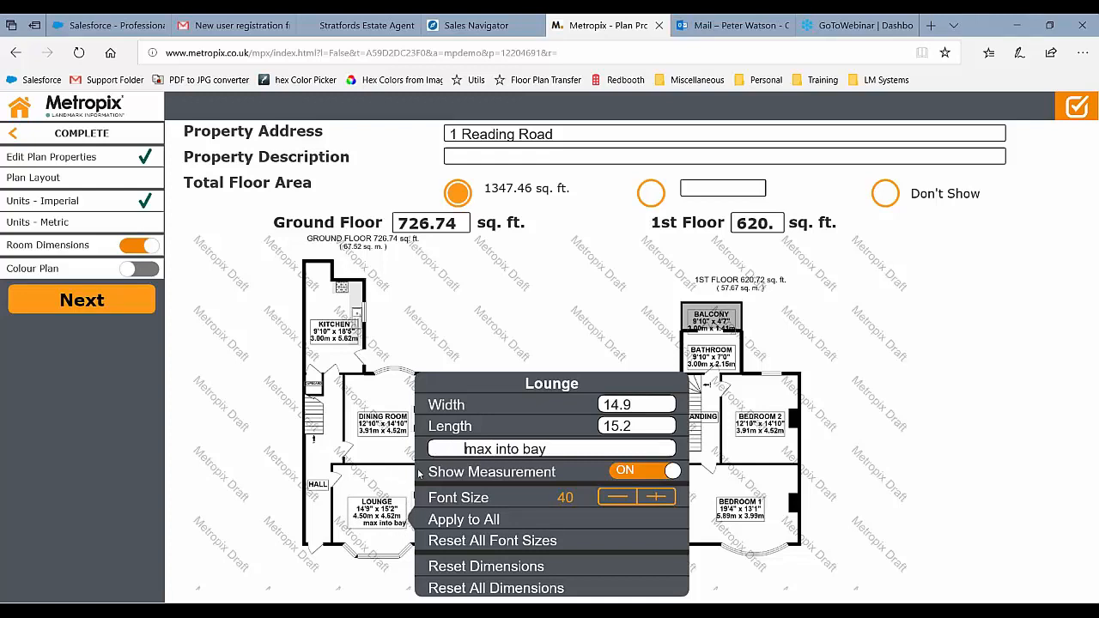
click(912, 366)
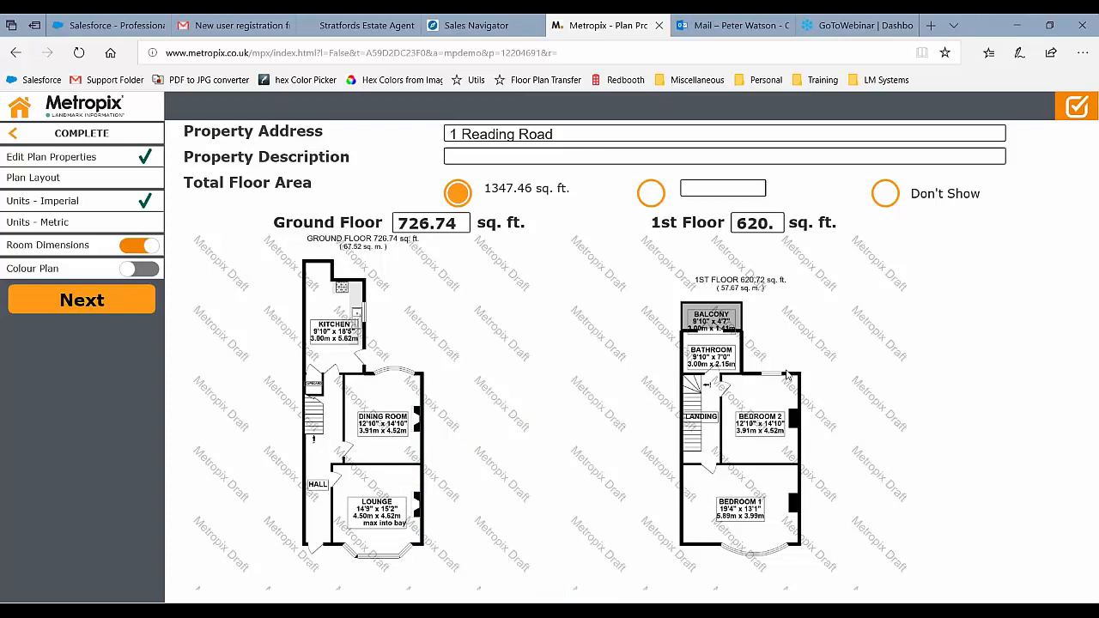
Turn off the Bathroom's measurements, leaving the Balcony's measurements shown
click(712, 359)
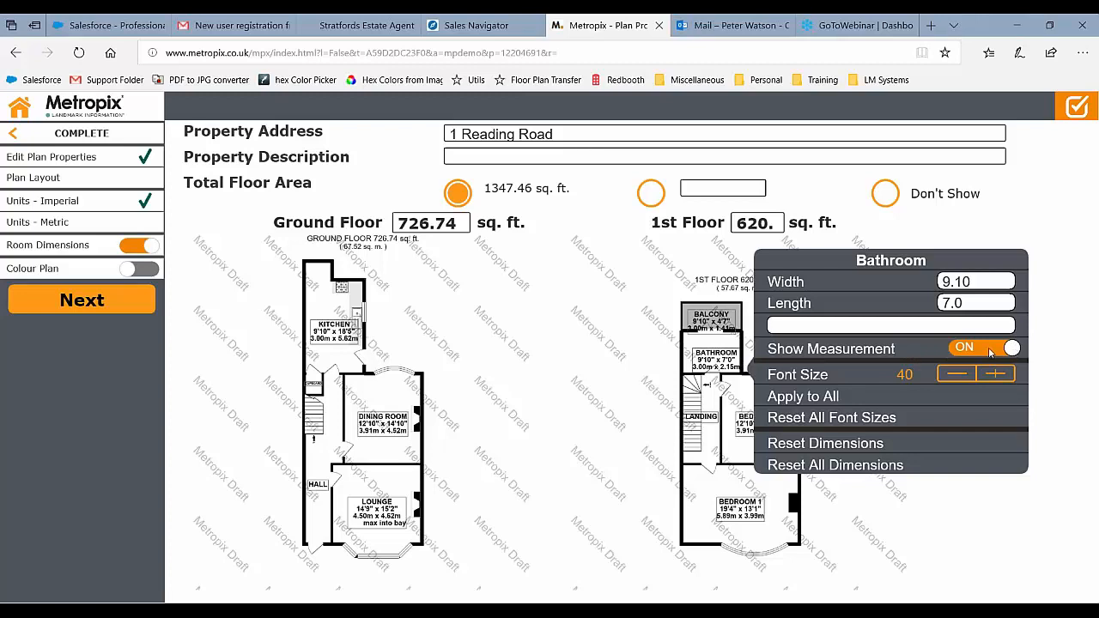
click(993, 351)
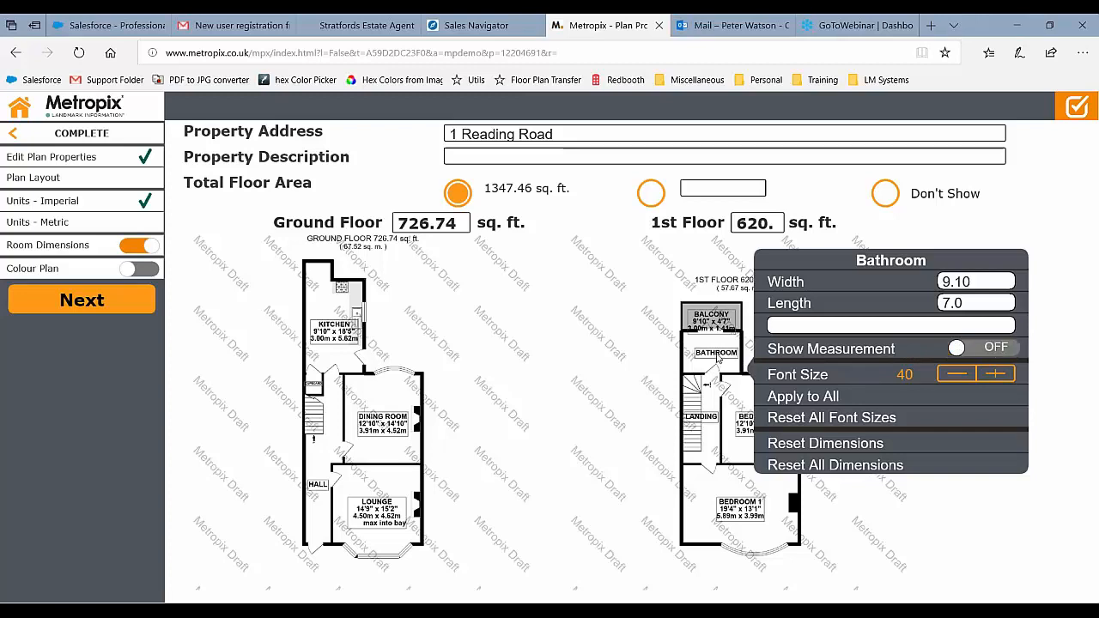
click(641, 394)
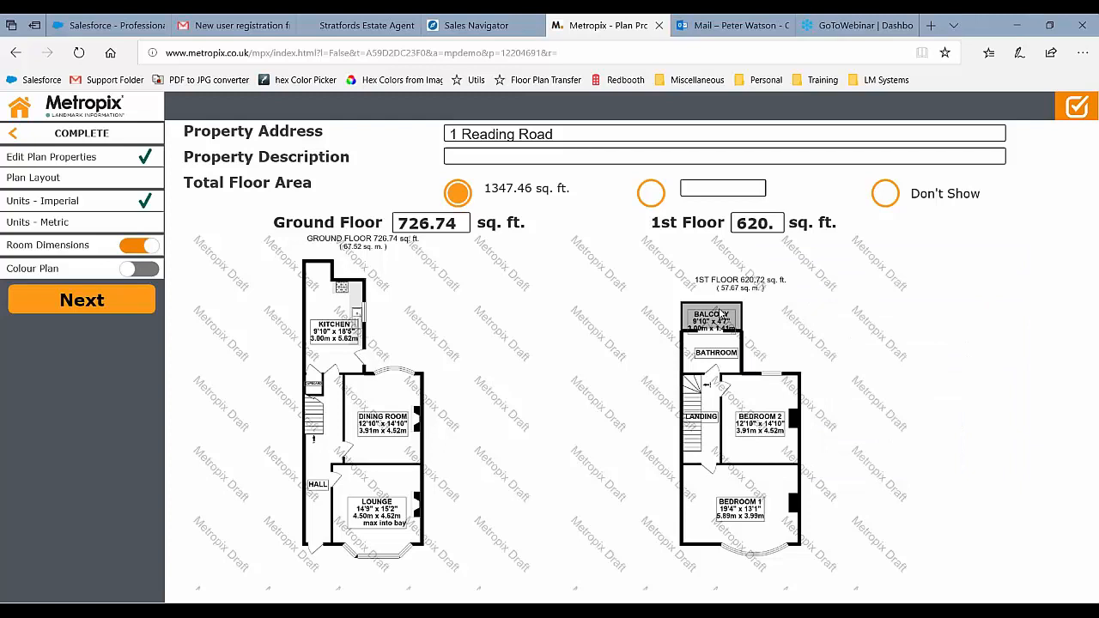
click(711, 320)
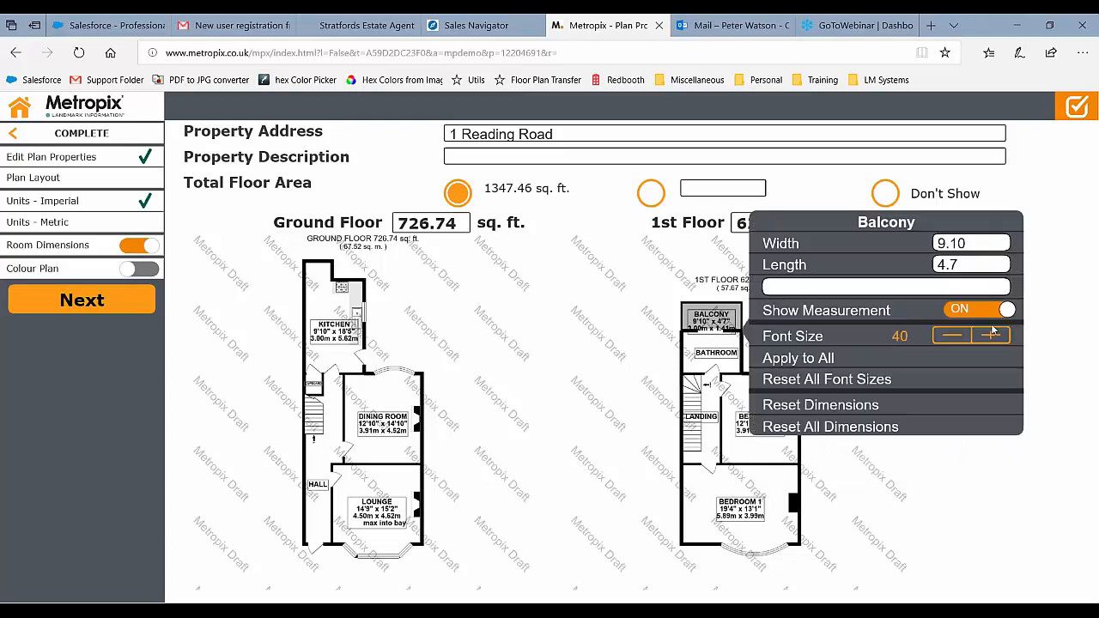
click(982, 310)
click(981, 310)
click(527, 417)
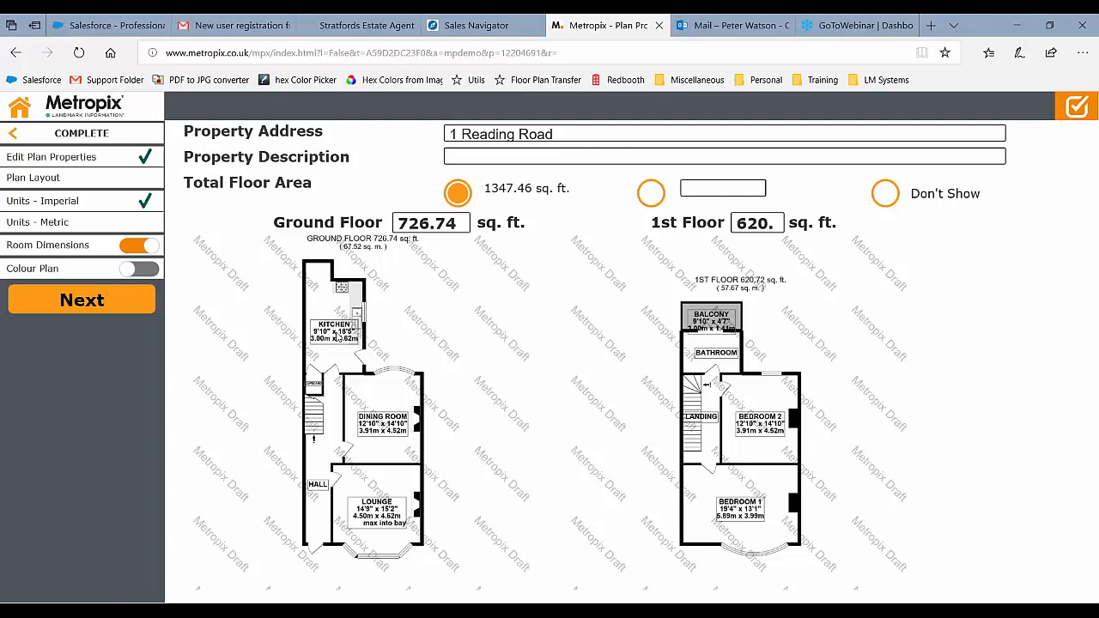
Set the Kitchen length to 15.5 (15'5") and nudge the Kitchen and Dining Room labels
click(339, 337)
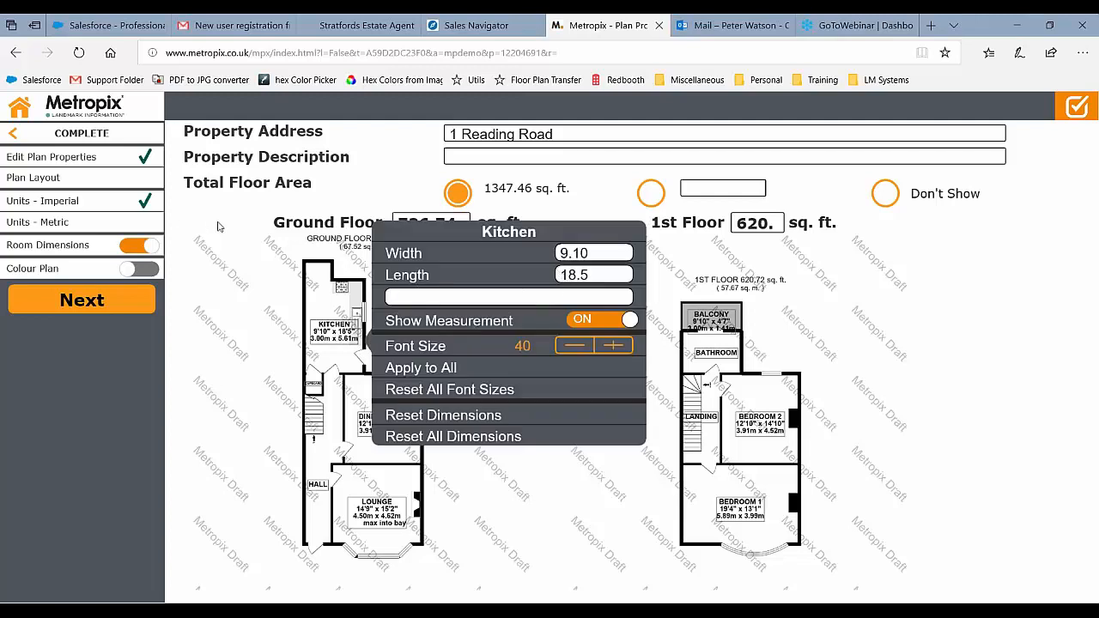
click(579, 276)
key(BackSpace)
key(Delete)
key(Delete)
text(5.5)
click(742, 287)
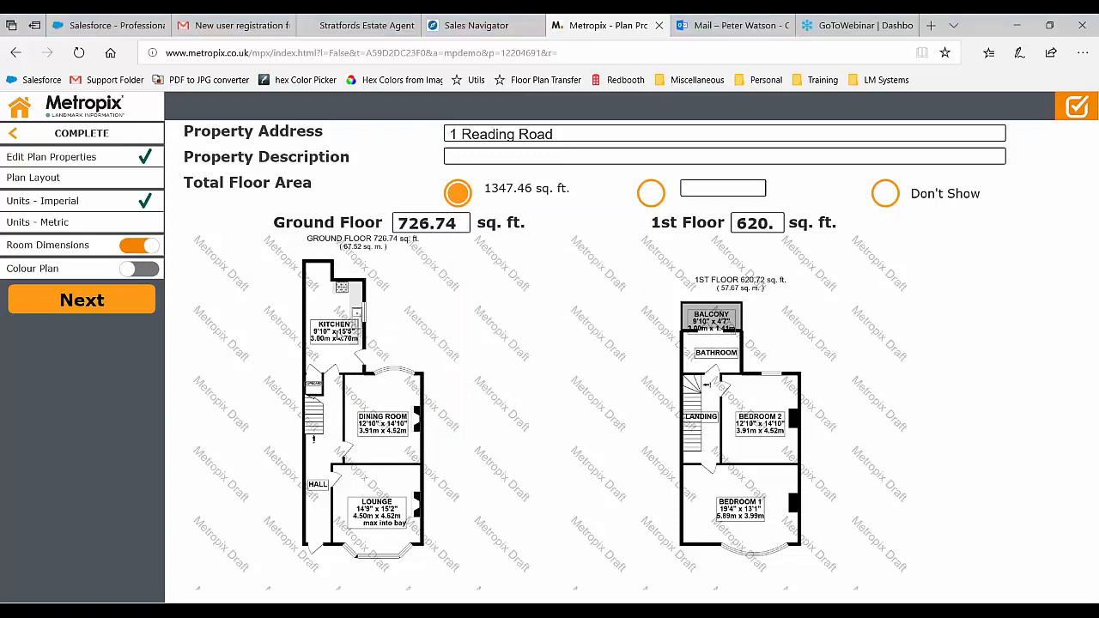
drag(336, 332, 328, 317)
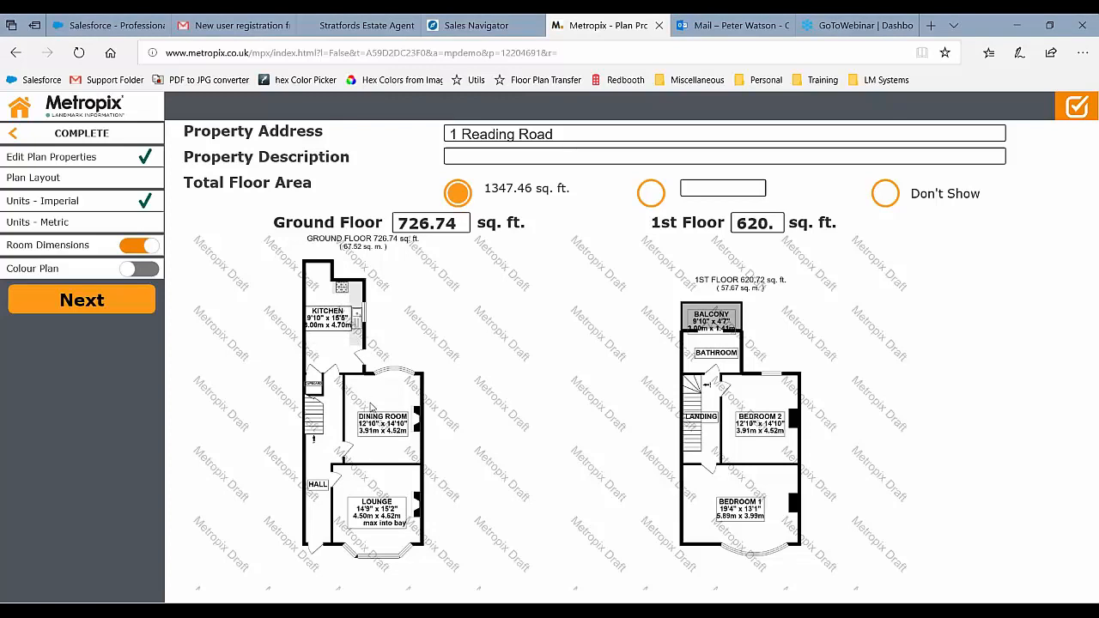
drag(381, 420, 378, 413)
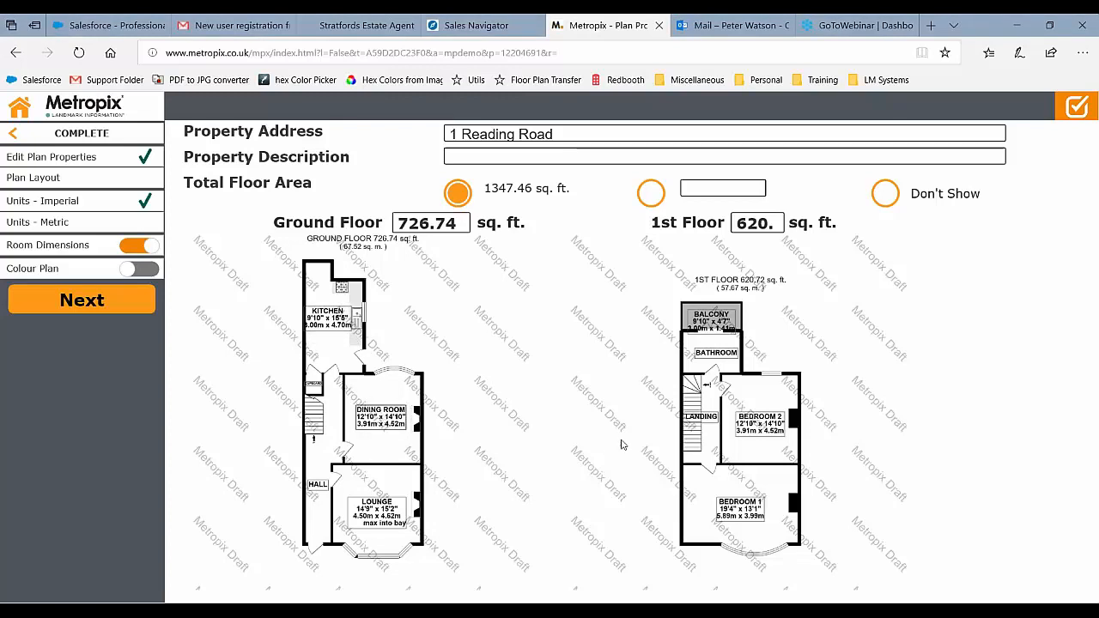
Nudge the Bathroom and Bedroom 2 labels left, then switch on Colour Plan
drag(721, 359, 716, 357)
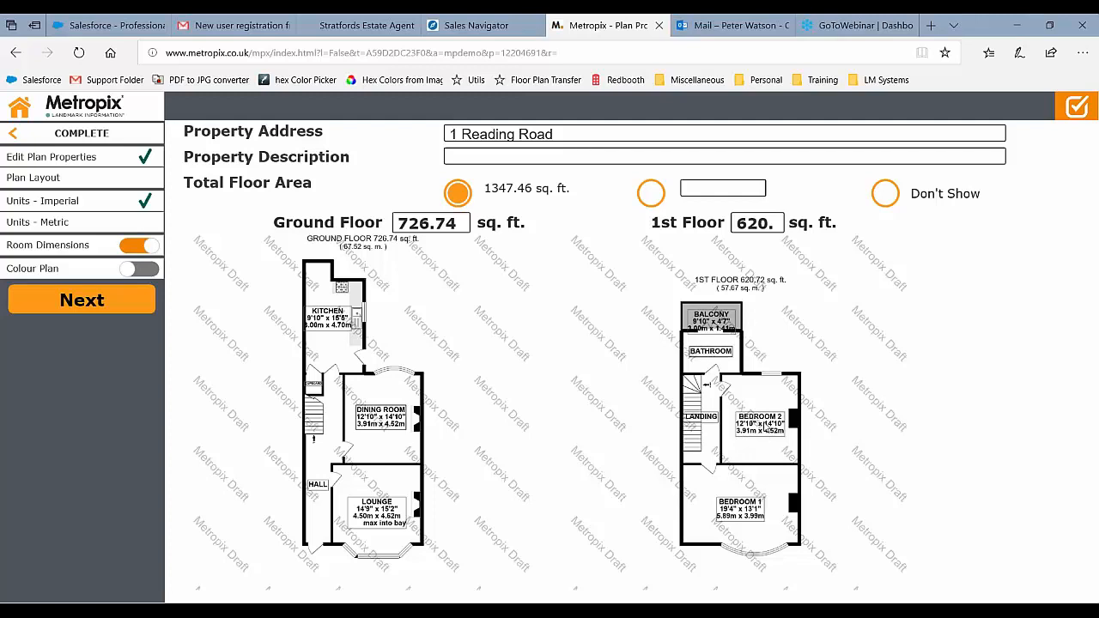
drag(764, 425, 760, 422)
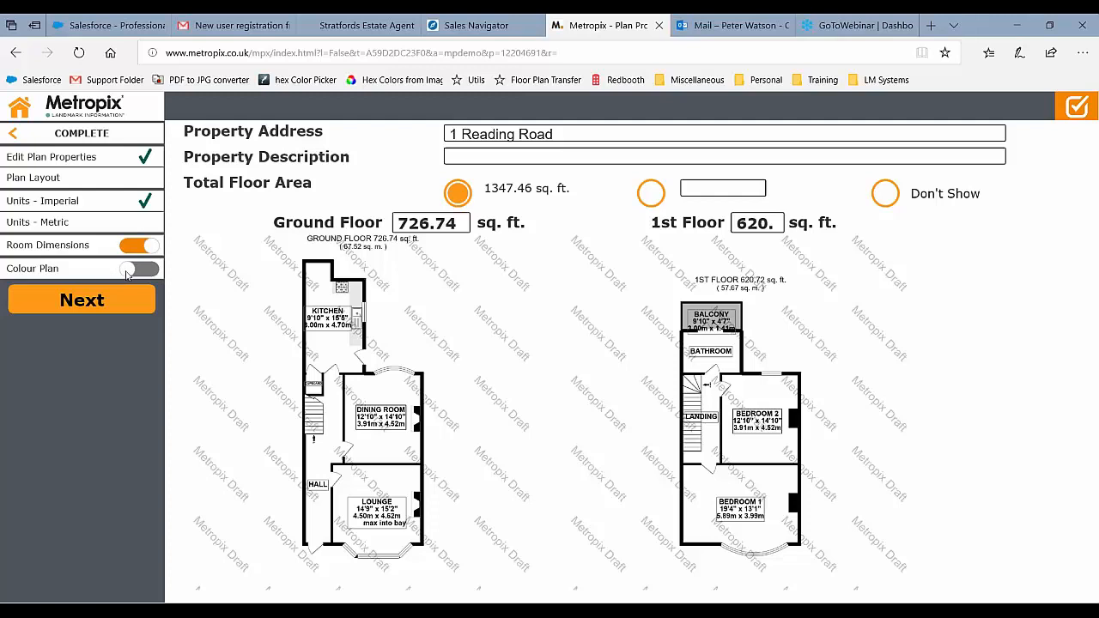
click(127, 271)
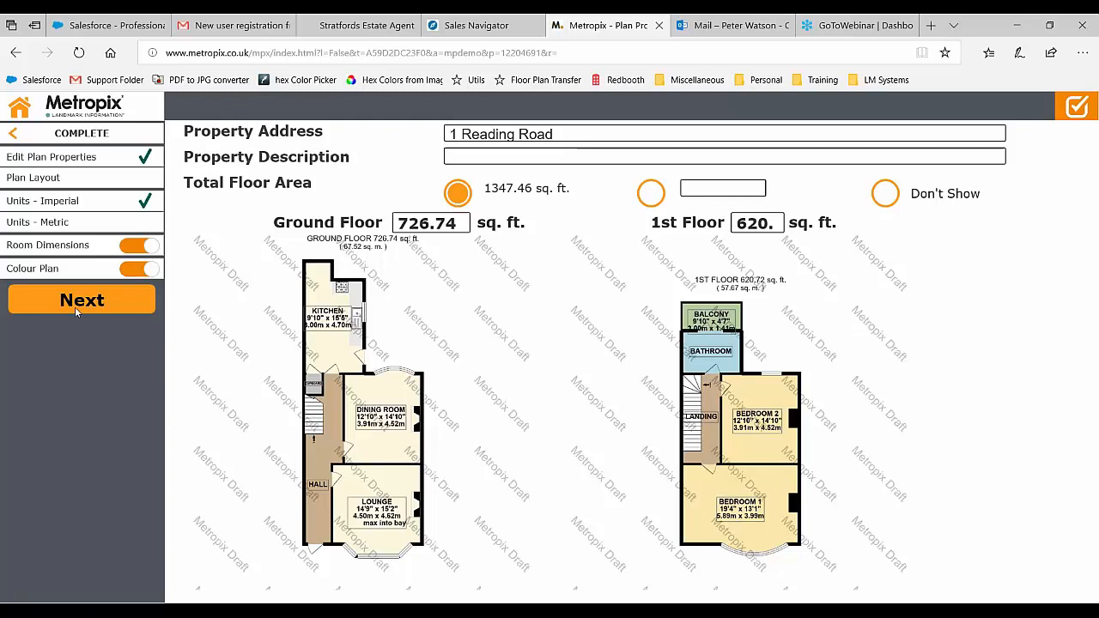
In Plan Layout, choose Landscape, lower the 1st-floor plan and set the compass beside the balcony
click(100, 308)
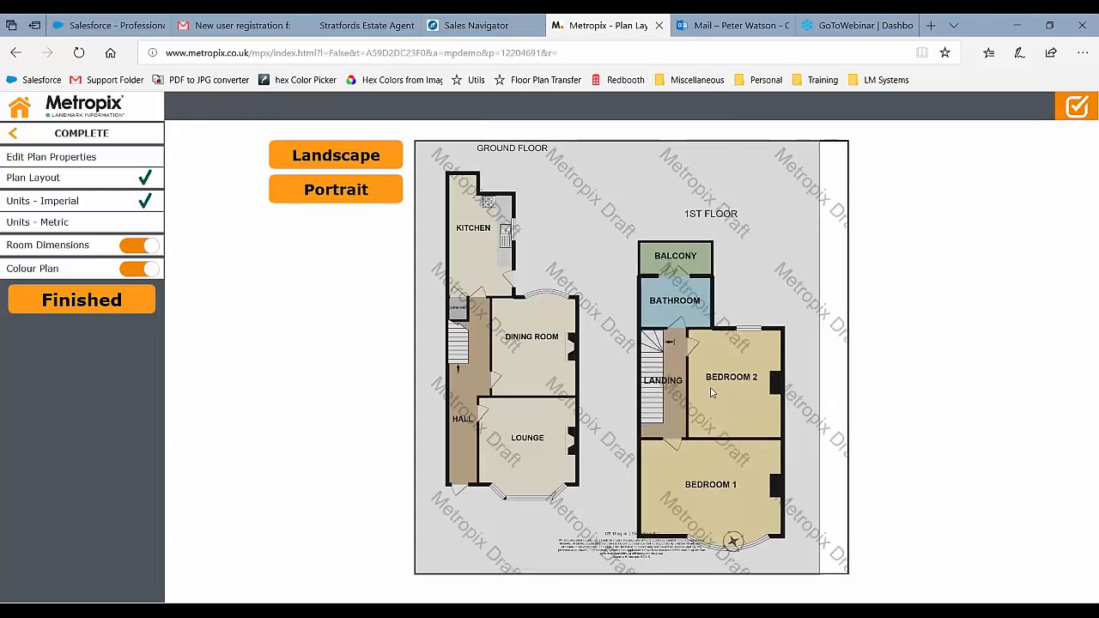
drag(712, 399, 684, 347)
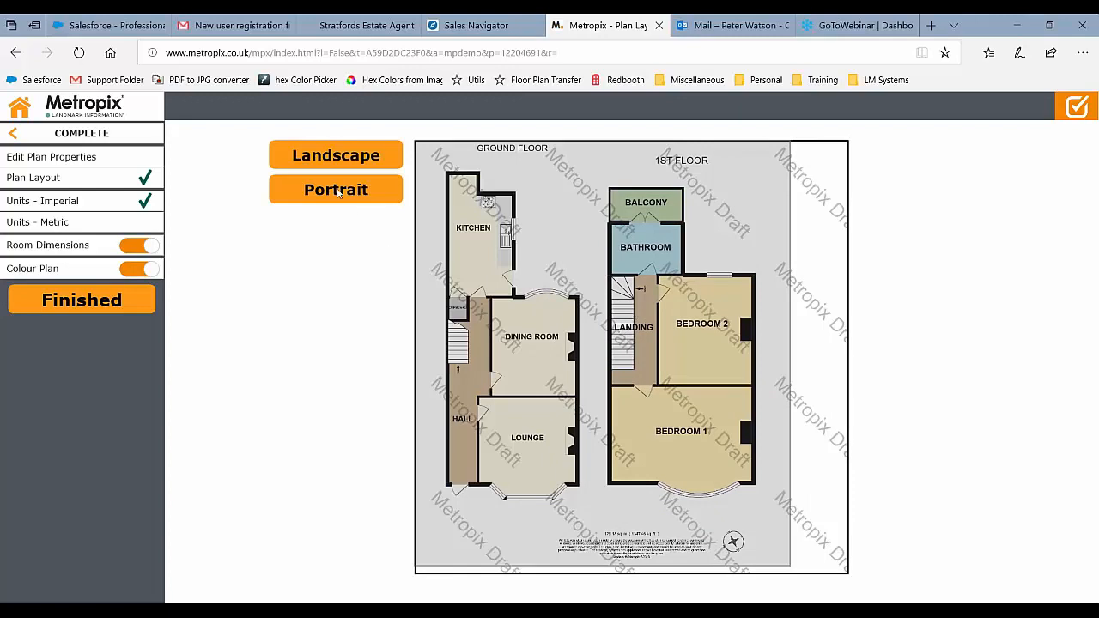
click(338, 191)
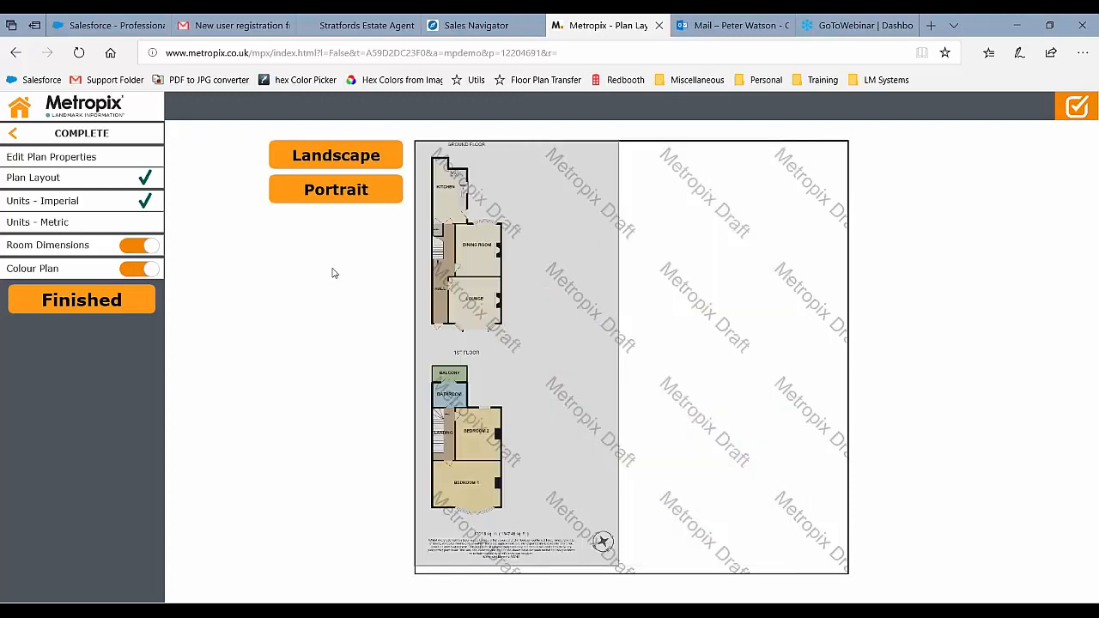
click(336, 157)
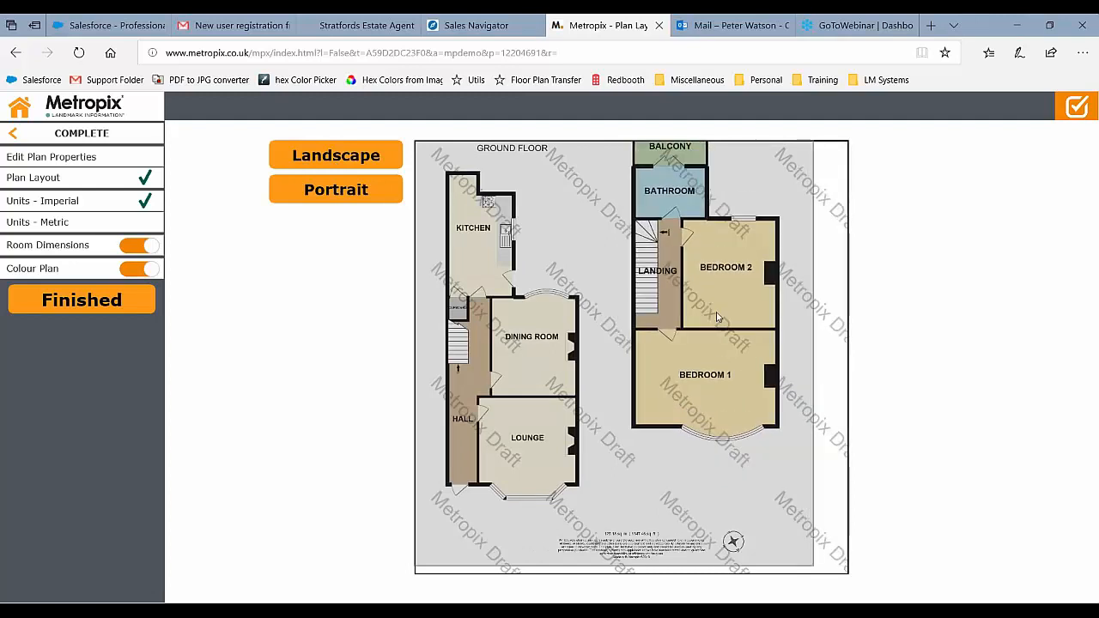
drag(721, 325, 728, 355)
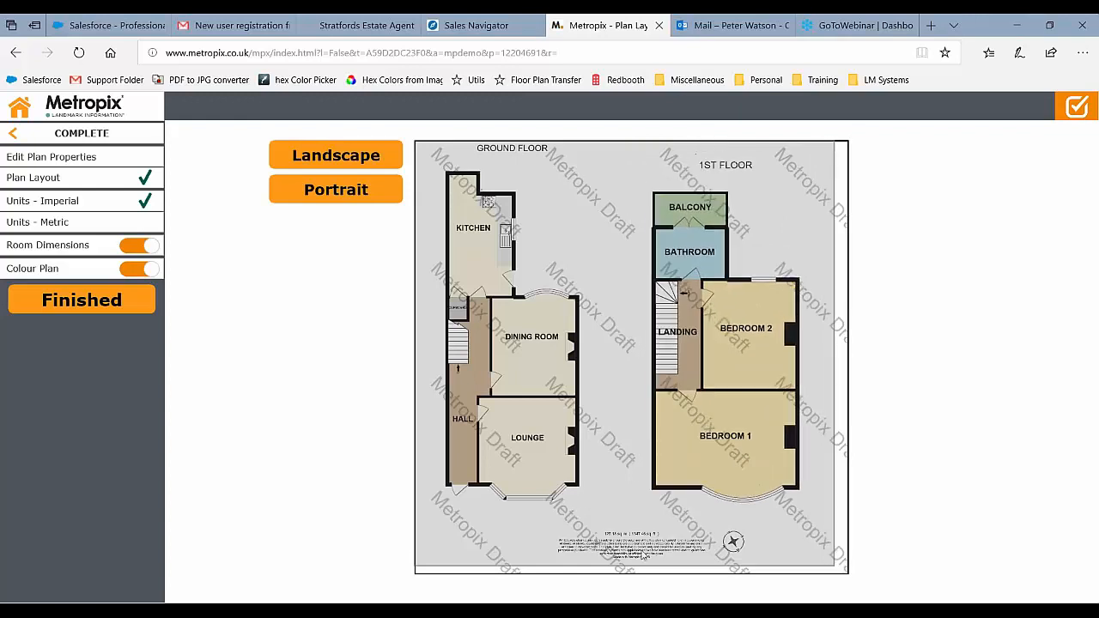
drag(733, 541, 783, 217)
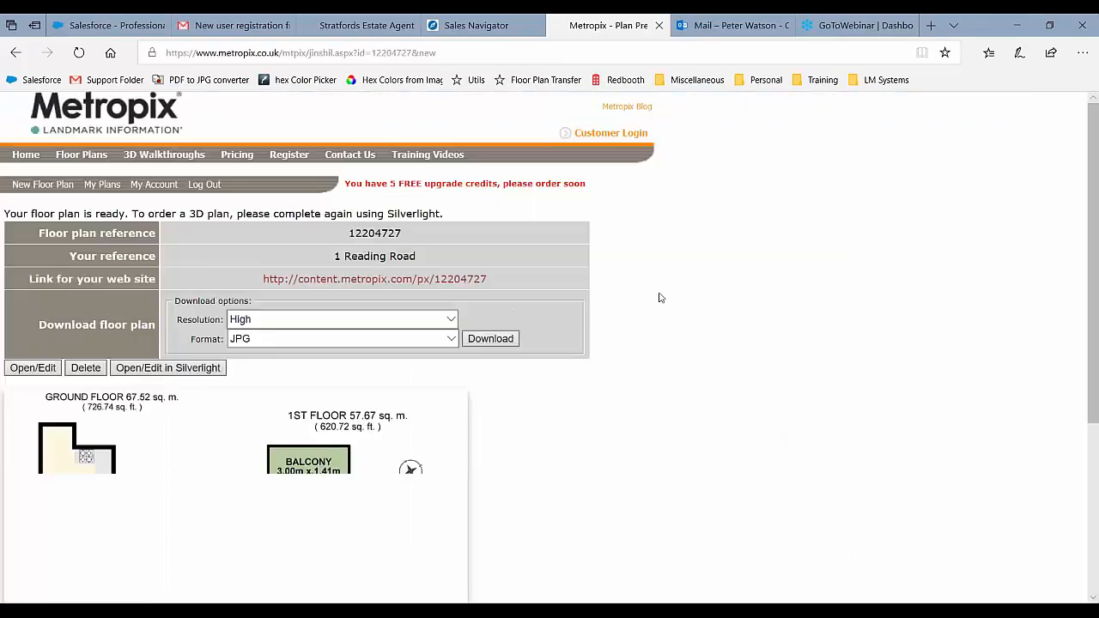
scroll(660, 297, down, 1)
scroll(661, 297, down, 2)
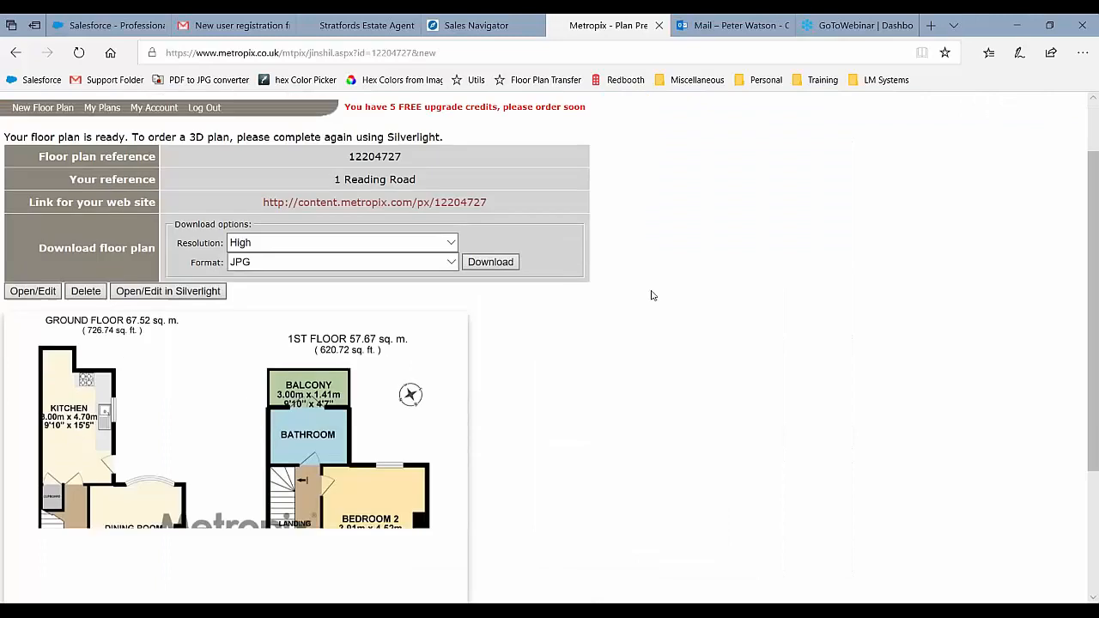
scroll(654, 294, down, 1)
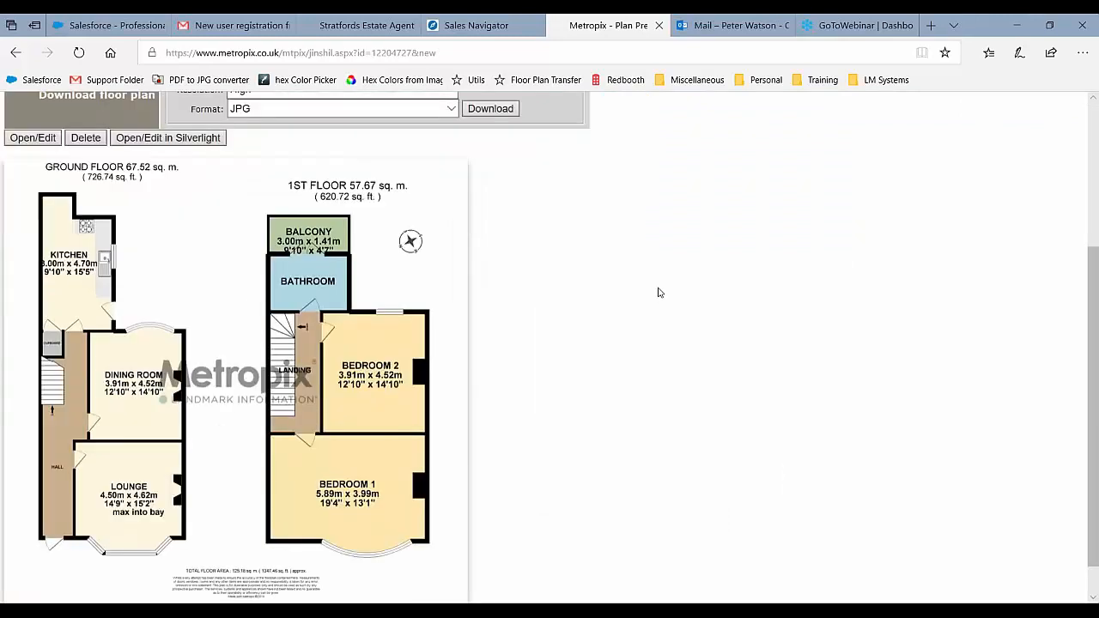
scroll(660, 293, down, 1)
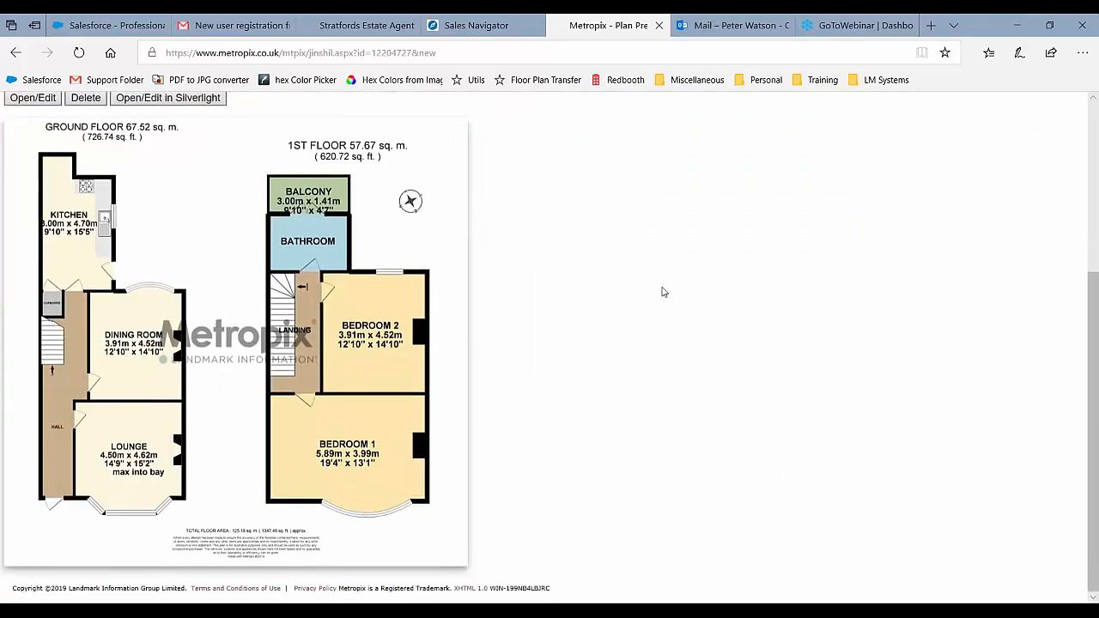
scroll(661, 290, up, 1)
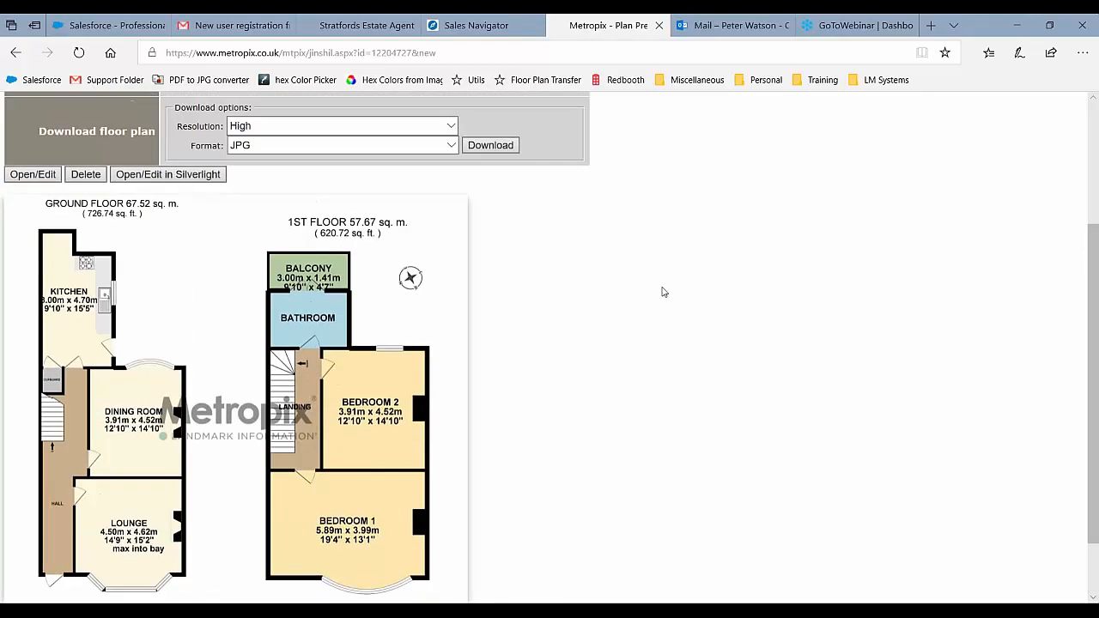
scroll(664, 292, down, 1)
scroll(666, 296, up, 3)
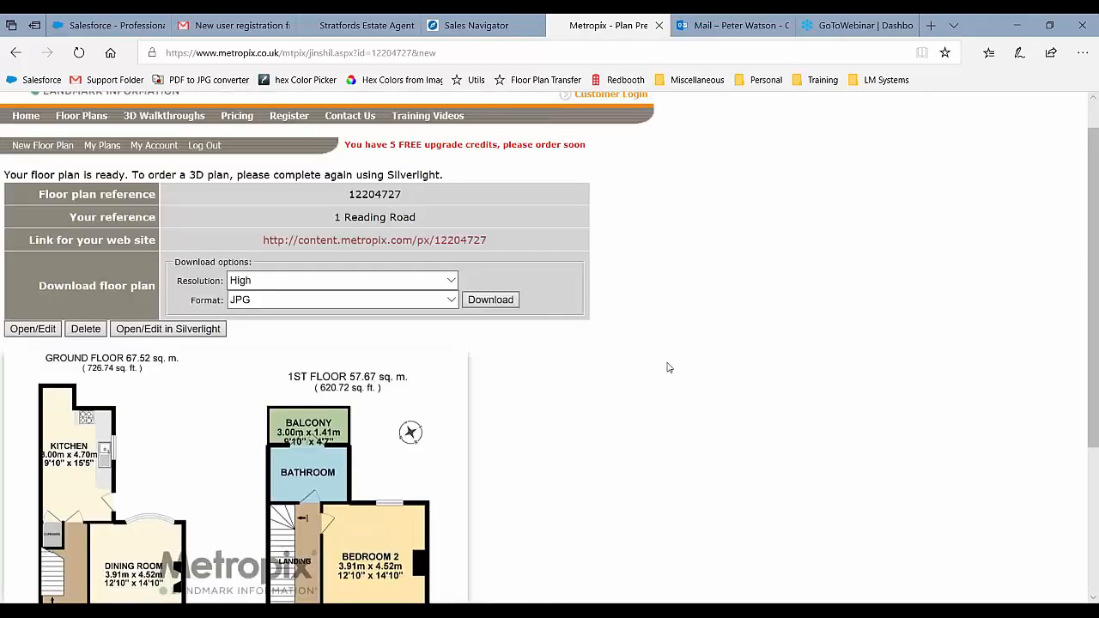
scroll(669, 367, down, 1)
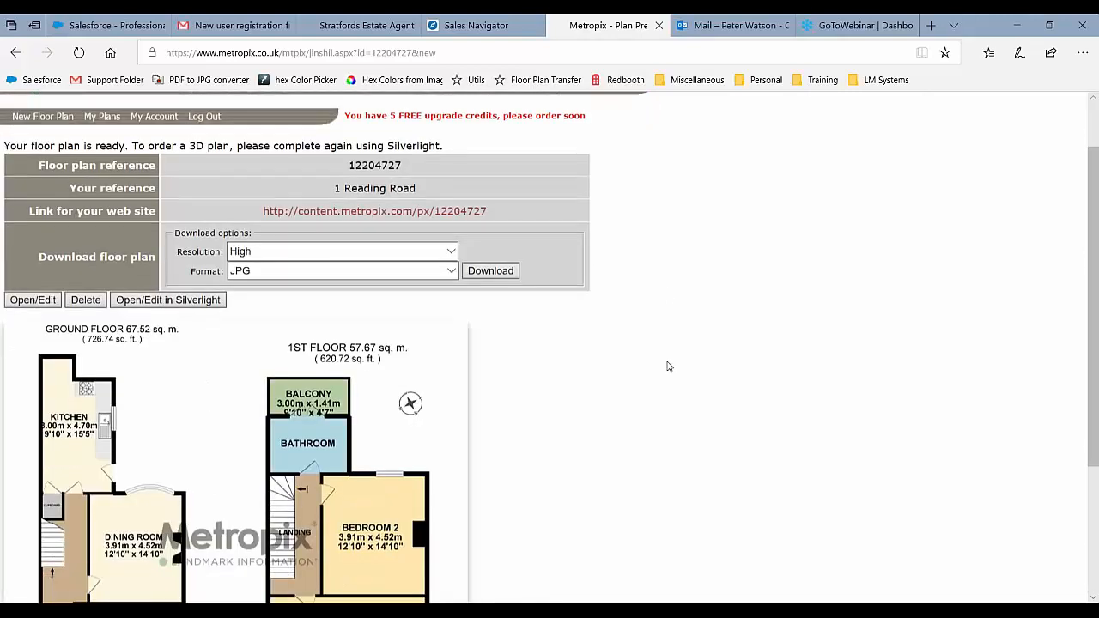
scroll(667, 367, down, 1)
scroll(668, 367, down, 1)
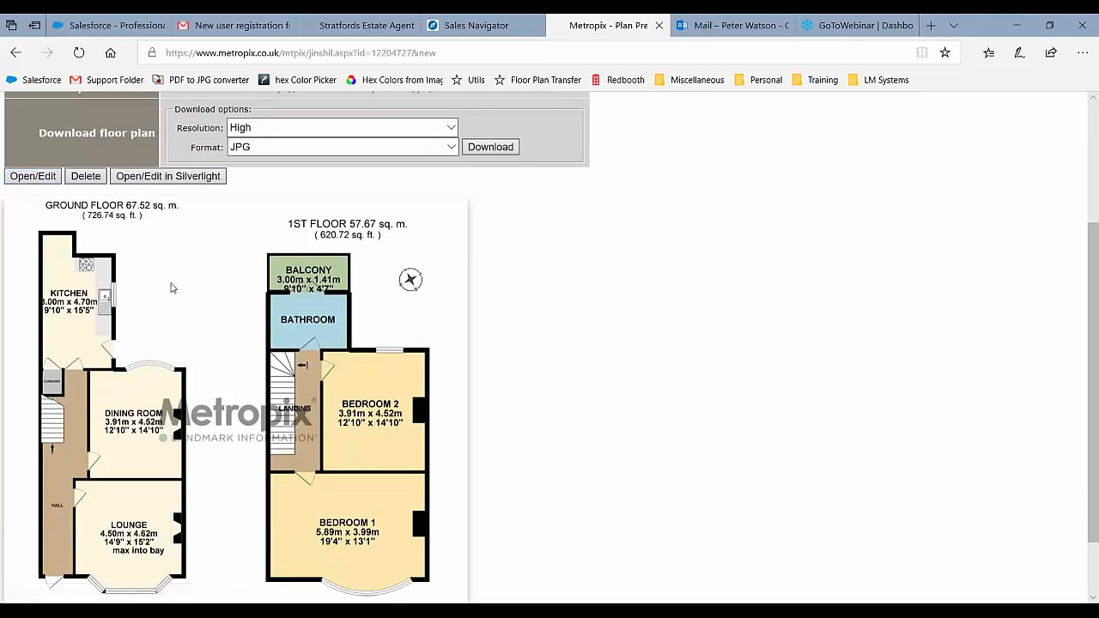
scroll(171, 287, down, 1)
scroll(190, 284, down, 1)
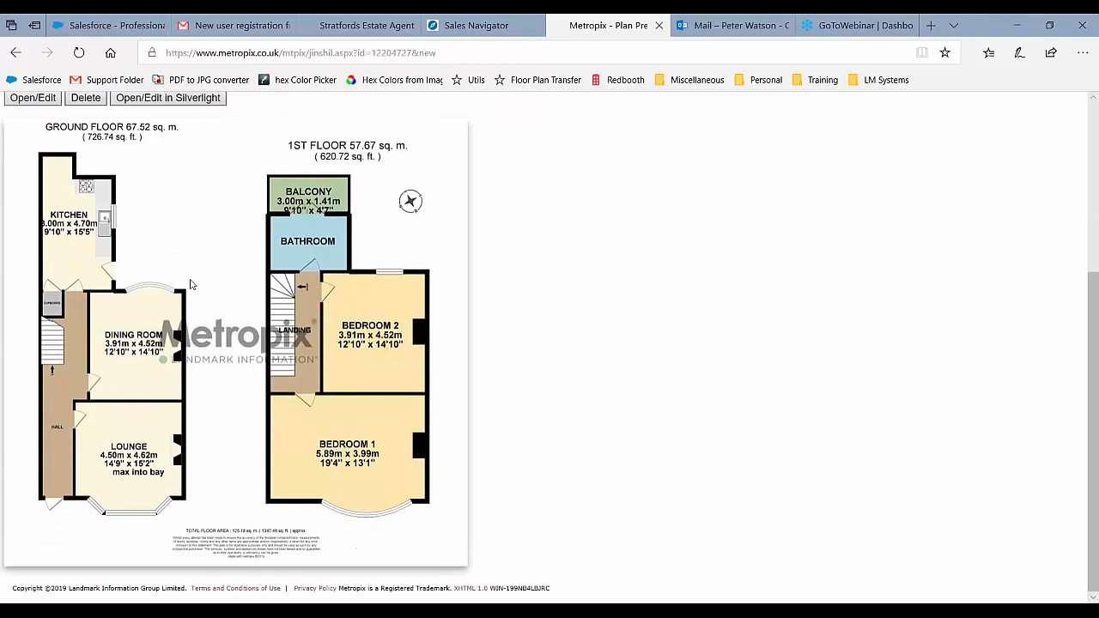
scroll(191, 284, up, 1)
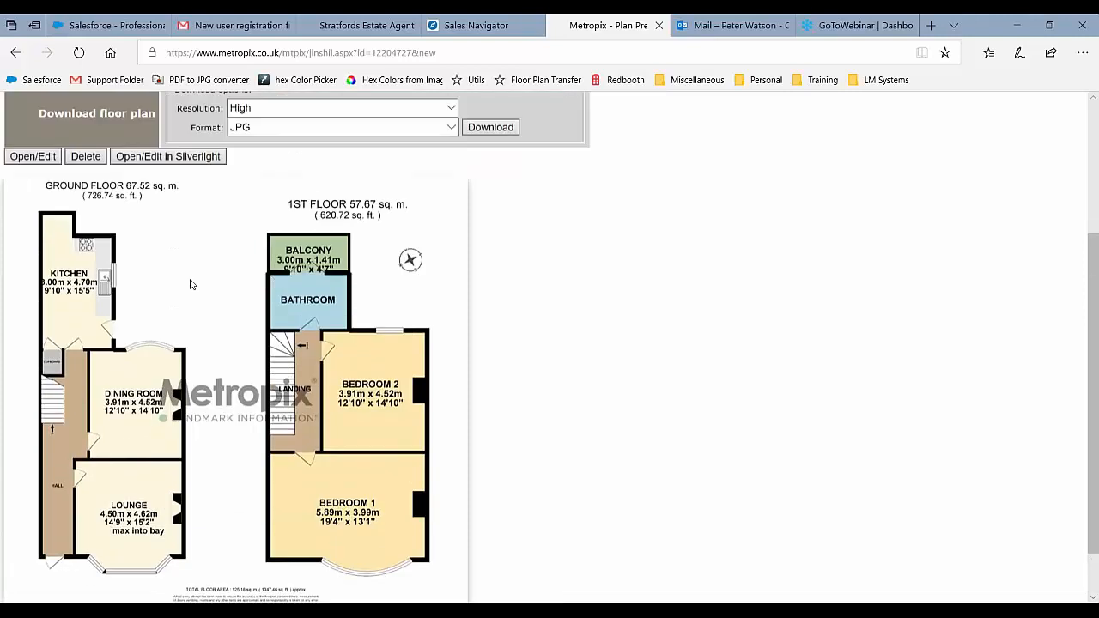
scroll(191, 284, up, 3)
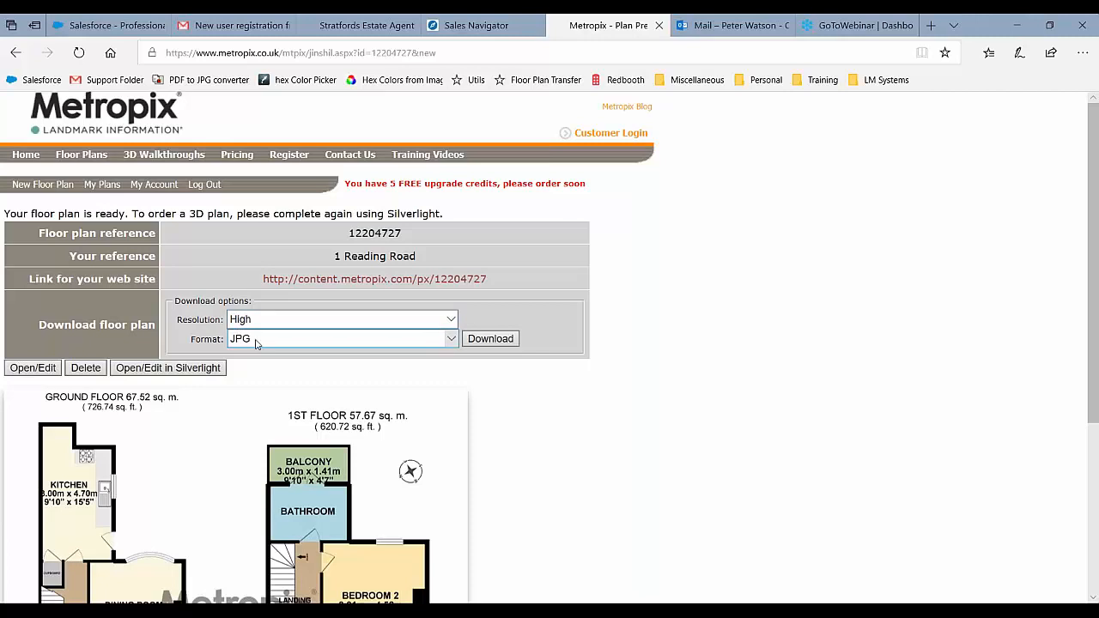
click(485, 339)
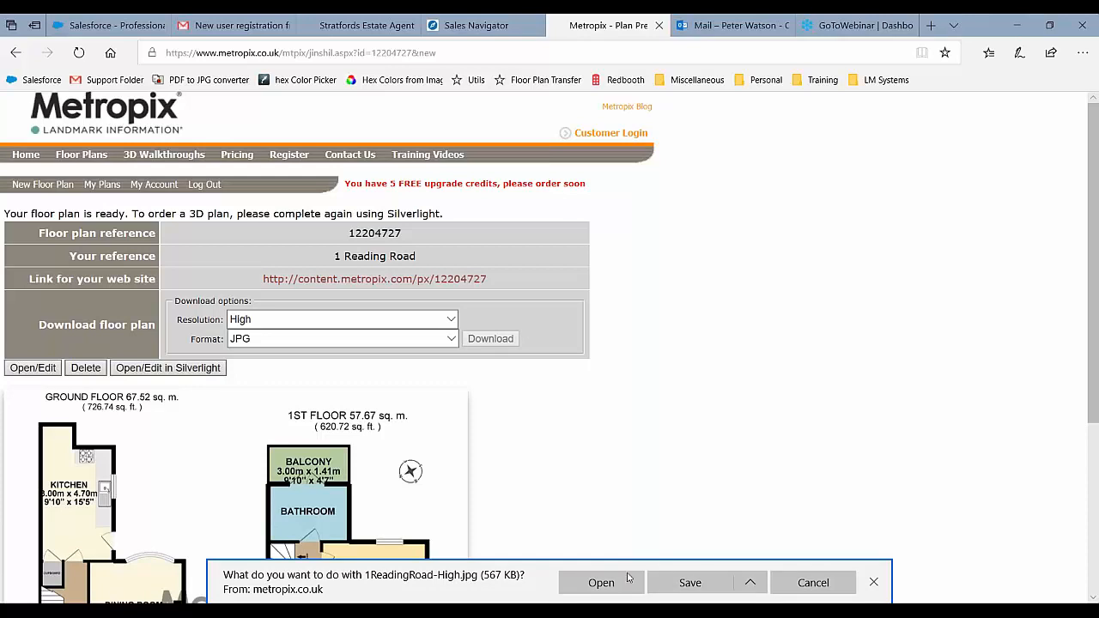
click(600, 586)
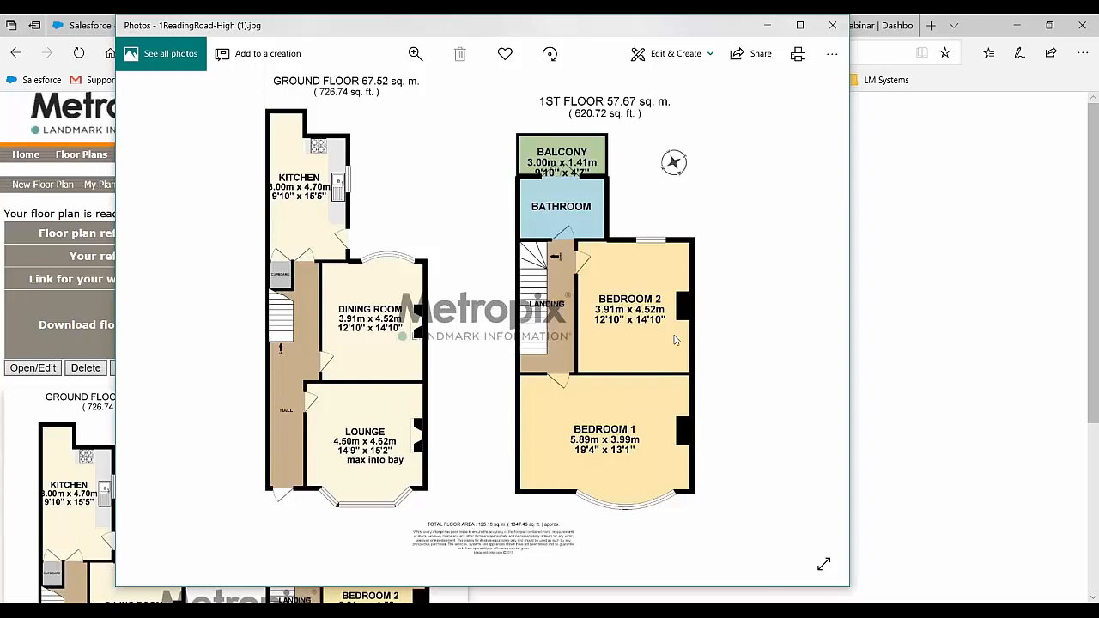
Maximize Photos and zoom in on the lower part of the floor plan
scroll(675, 340, up, 1)
click(801, 26)
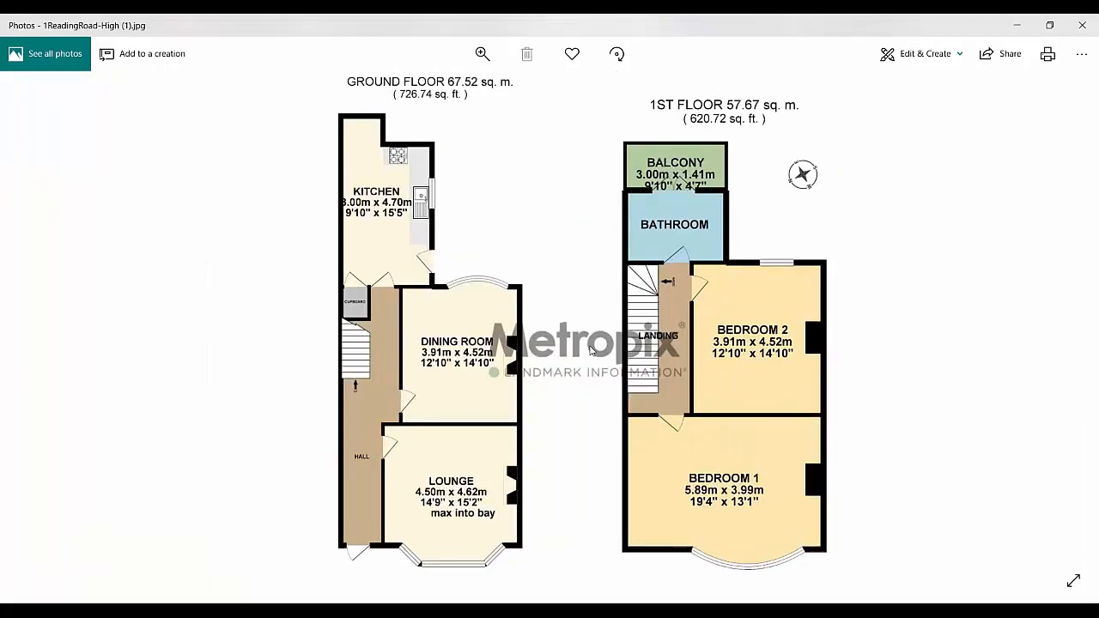
scroll(591, 351, up, 1)
scroll(590, 351, up, 1)
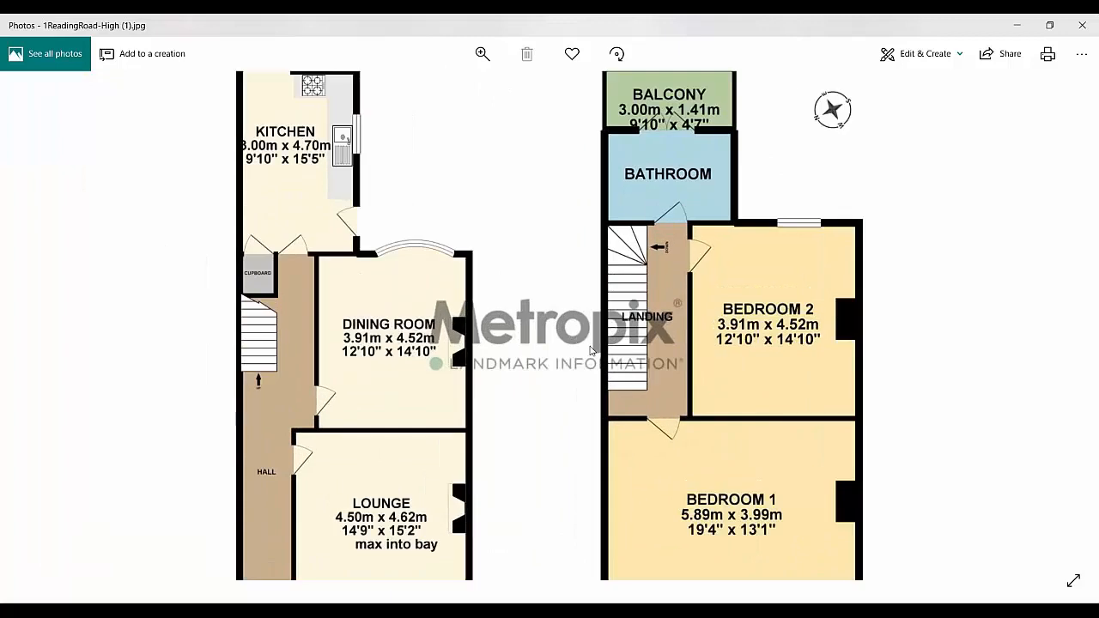
scroll(596, 401, up, 3)
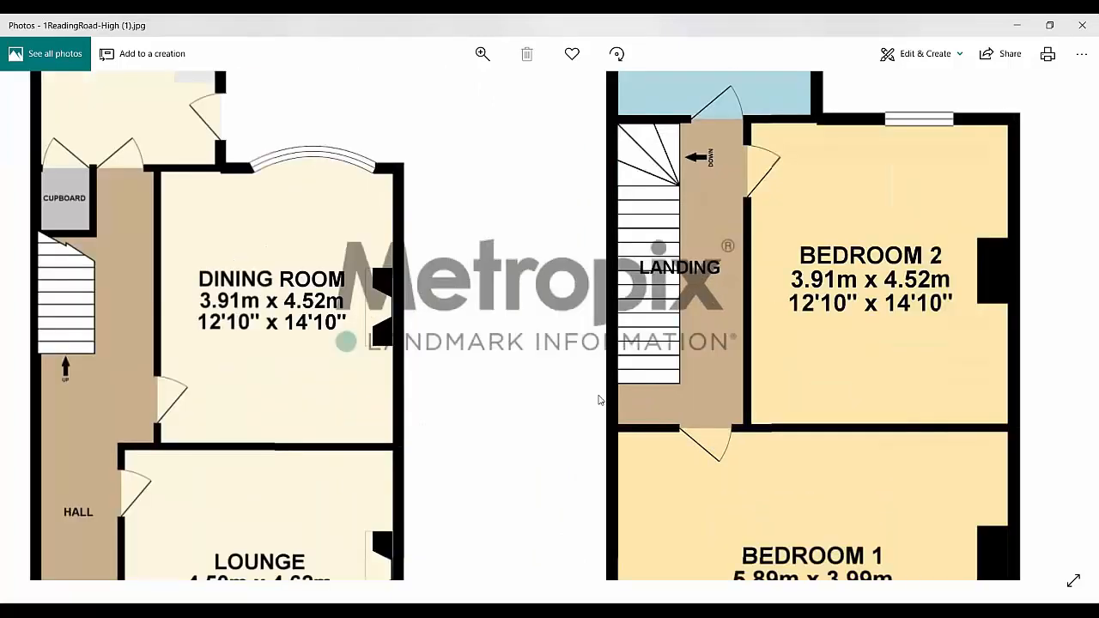
drag(599, 400, 648, 100)
Zoom in closer and centre the view on Bedroom 1
scroll(631, 466, up, 1)
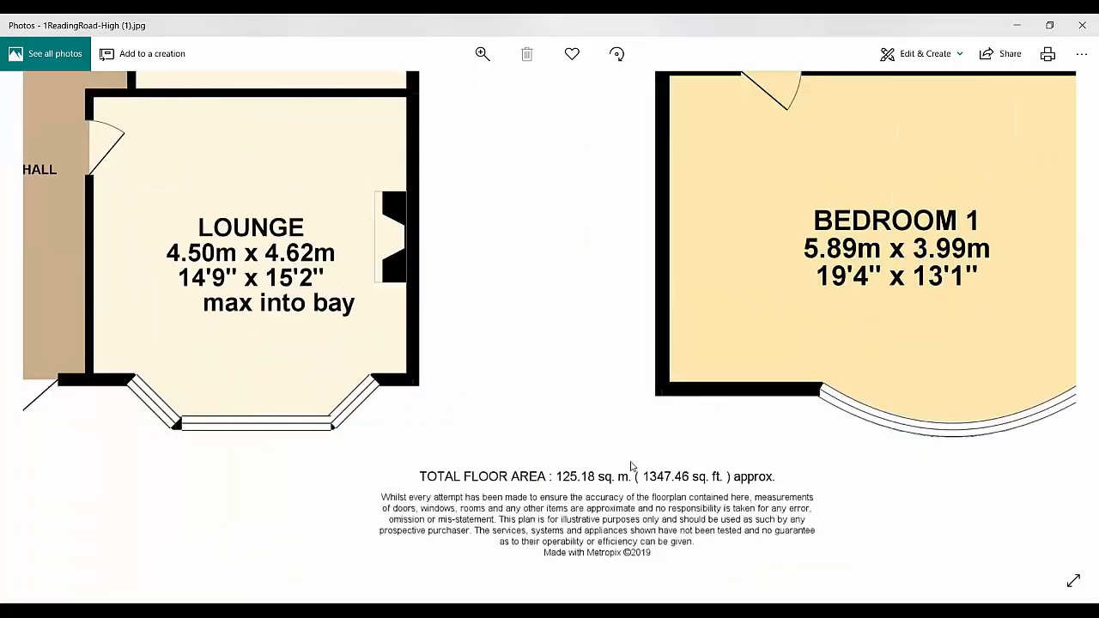
scroll(631, 467, up, 3)
scroll(661, 503, up, 1)
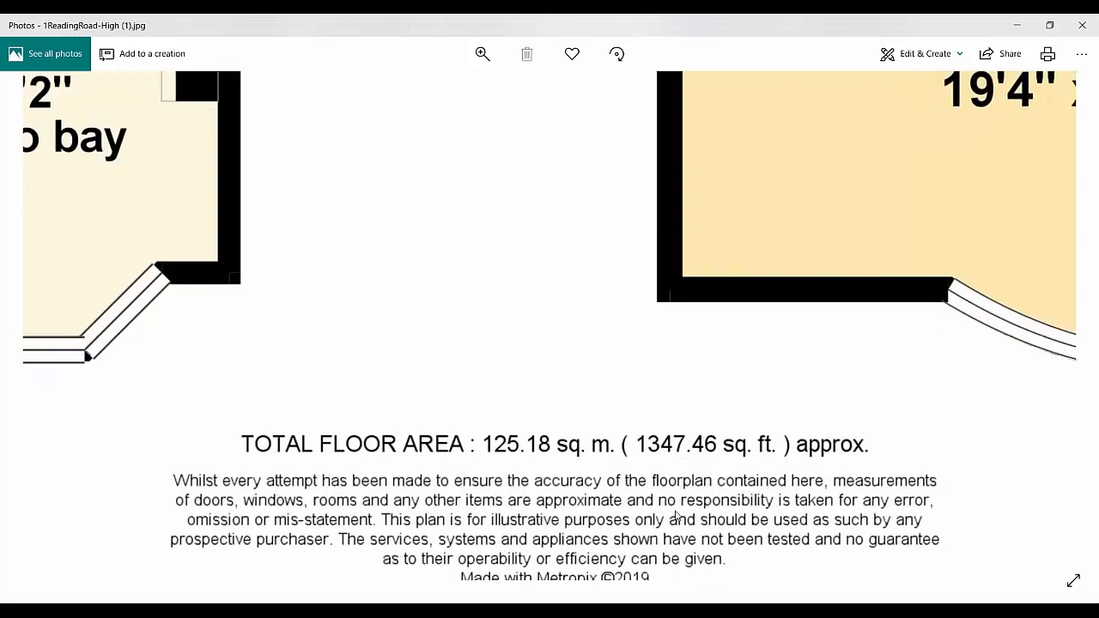
scroll(680, 507, down, 2)
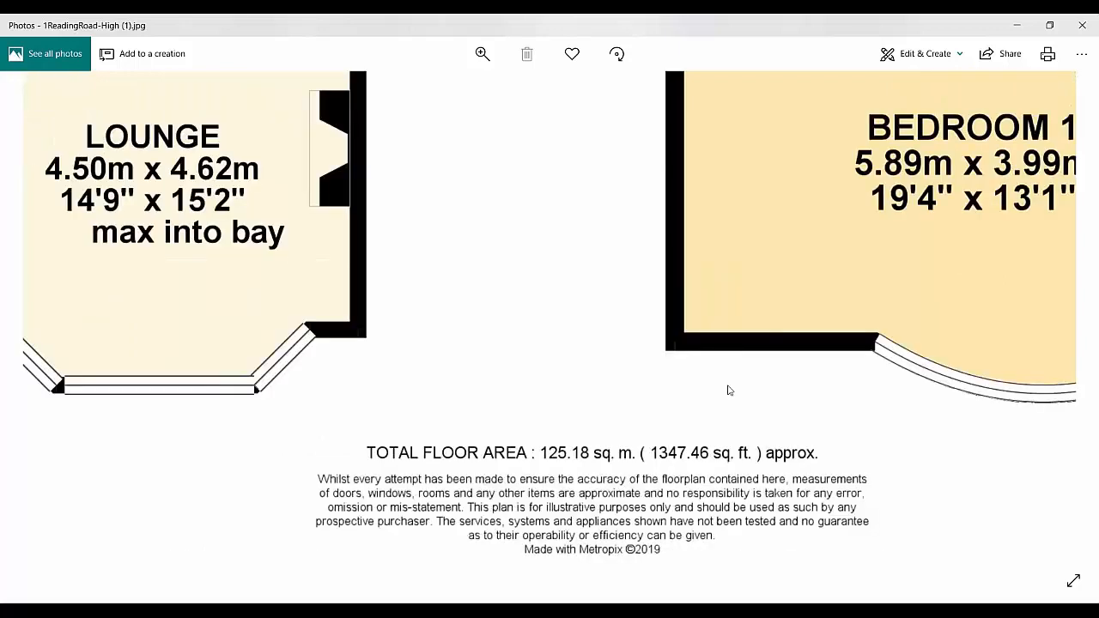
drag(1000, 215, 665, 386)
scroll(665, 386, up, 3)
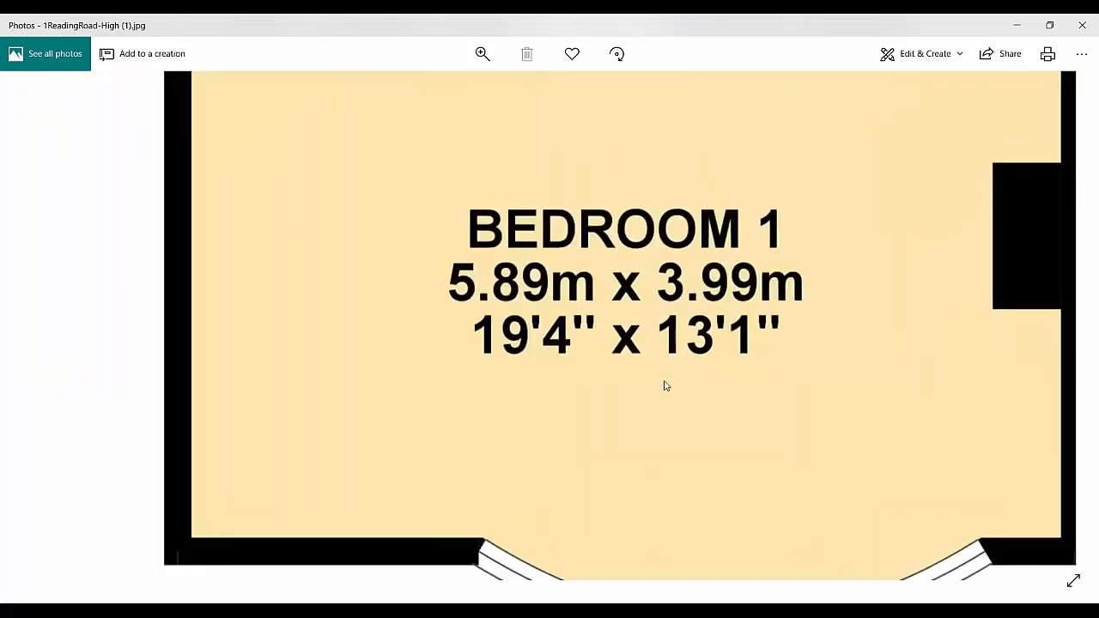
scroll(559, 434, up, 5)
Zoom back out to show both full floor plans with their areas
scroll(643, 351, down, 3)
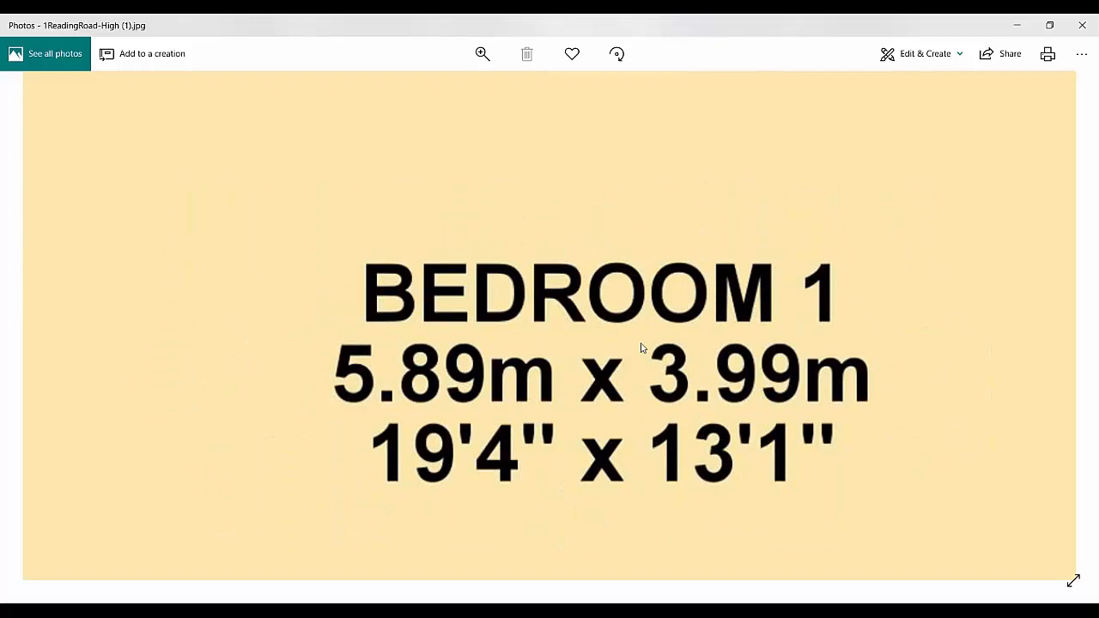
scroll(640, 347, down, 3)
scroll(640, 348, down, 1)
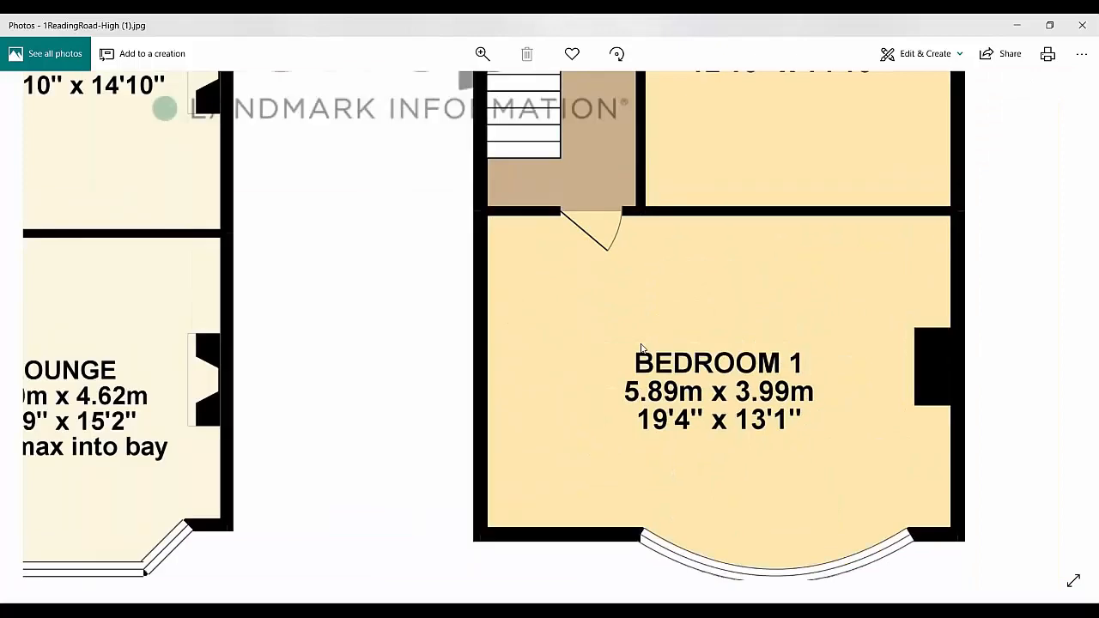
scroll(640, 348, down, 1)
scroll(566, 294, down, 2)
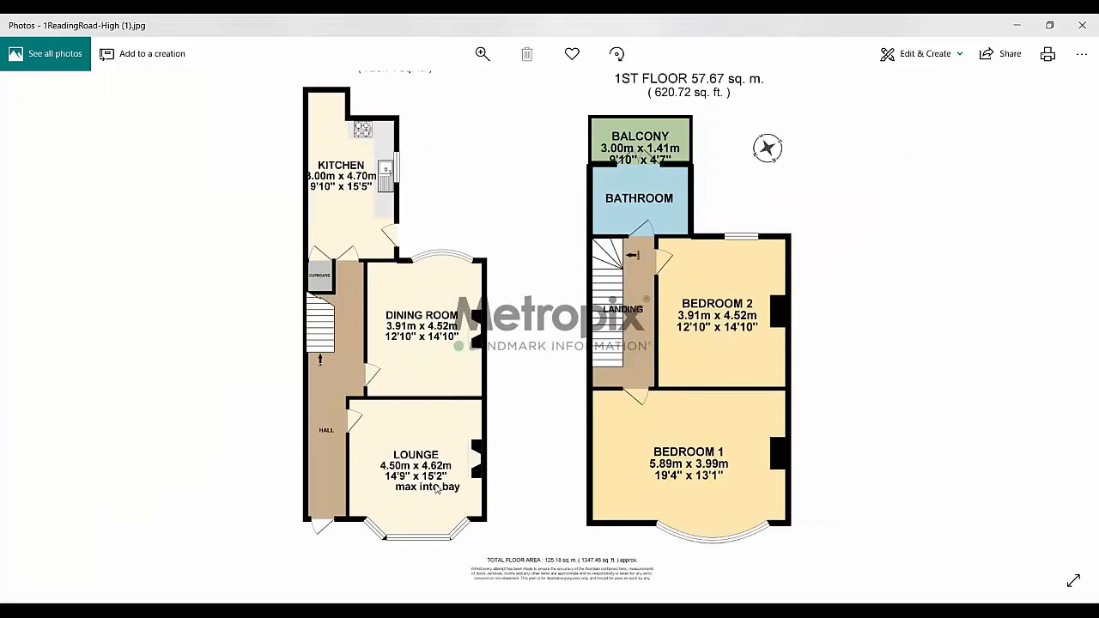
scroll(757, 264, down, 1)
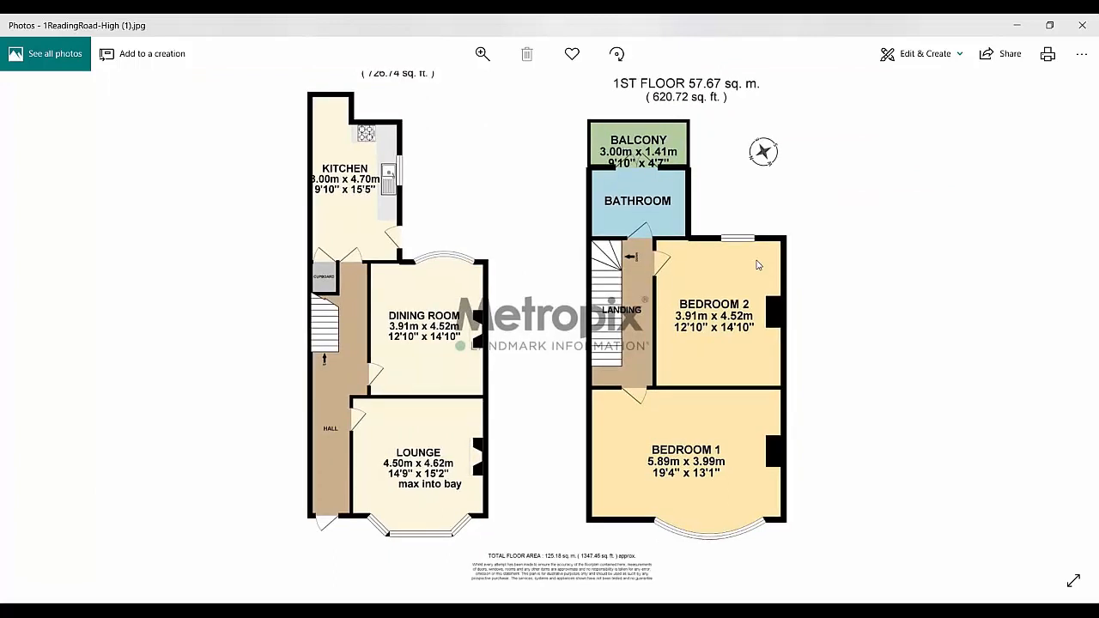
scroll(758, 265, down, 1)
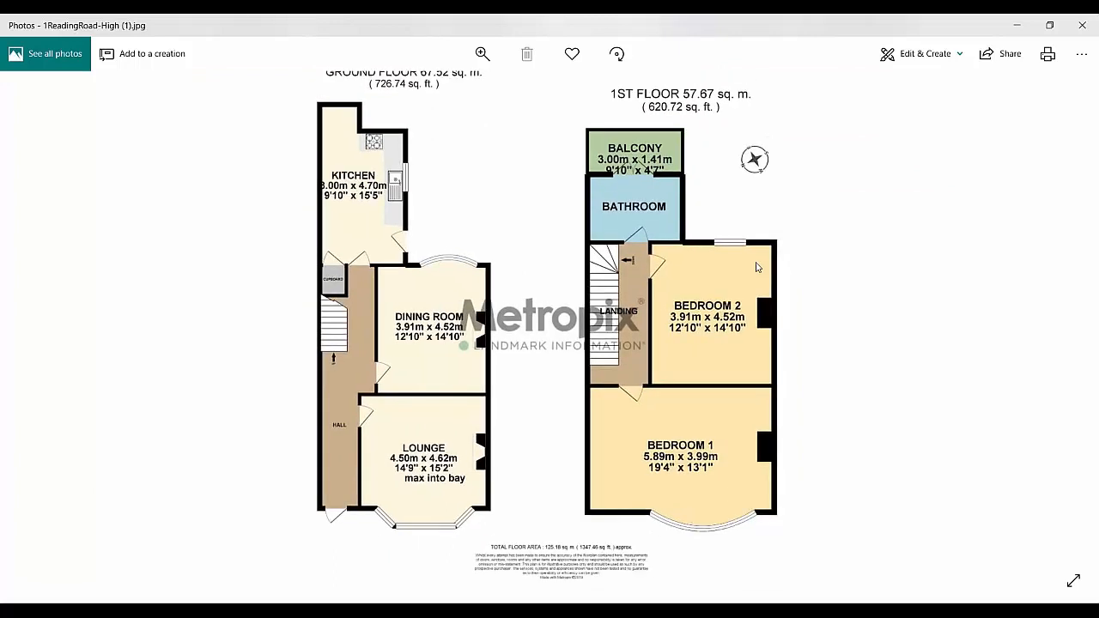
scroll(758, 266, down, 1)
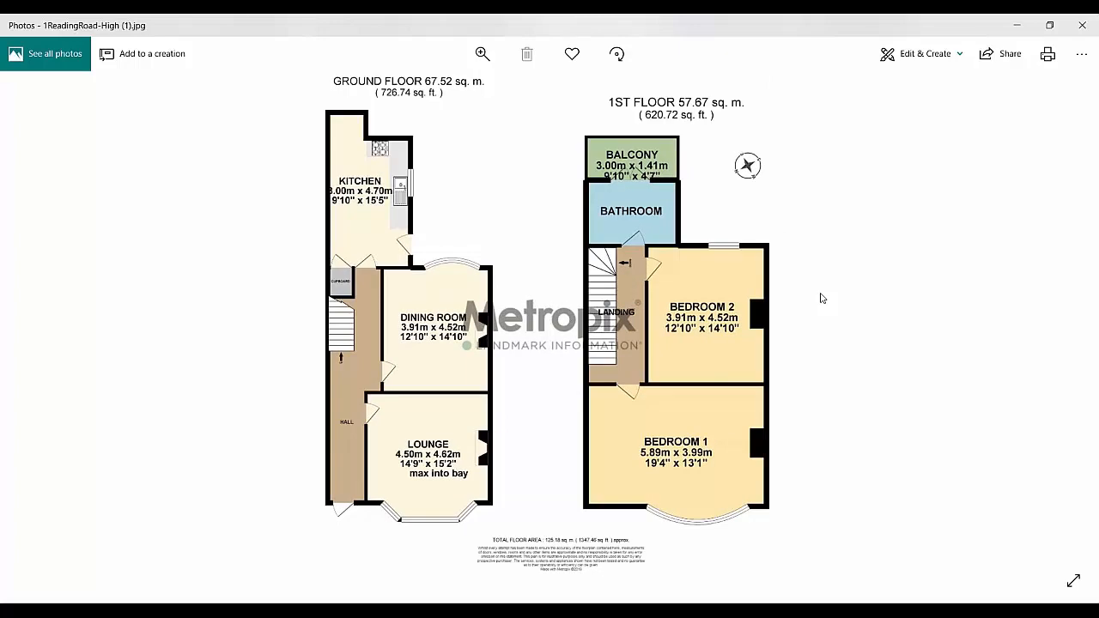